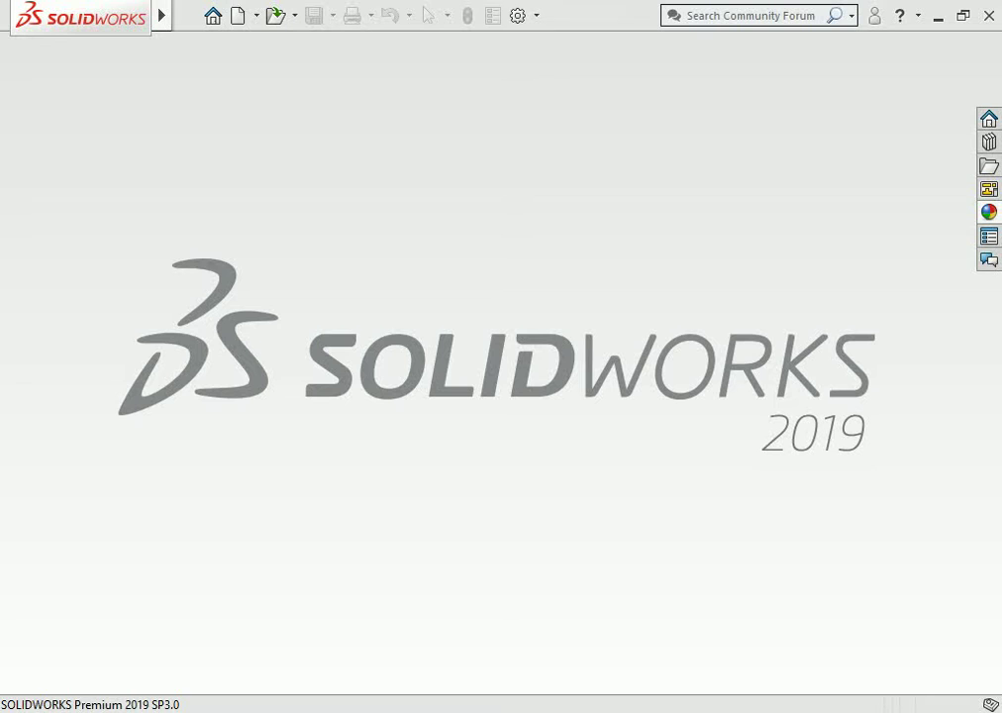
Step: Create a new empty part, Part5, and look through the CommandManager tabs
left_click(237, 15)
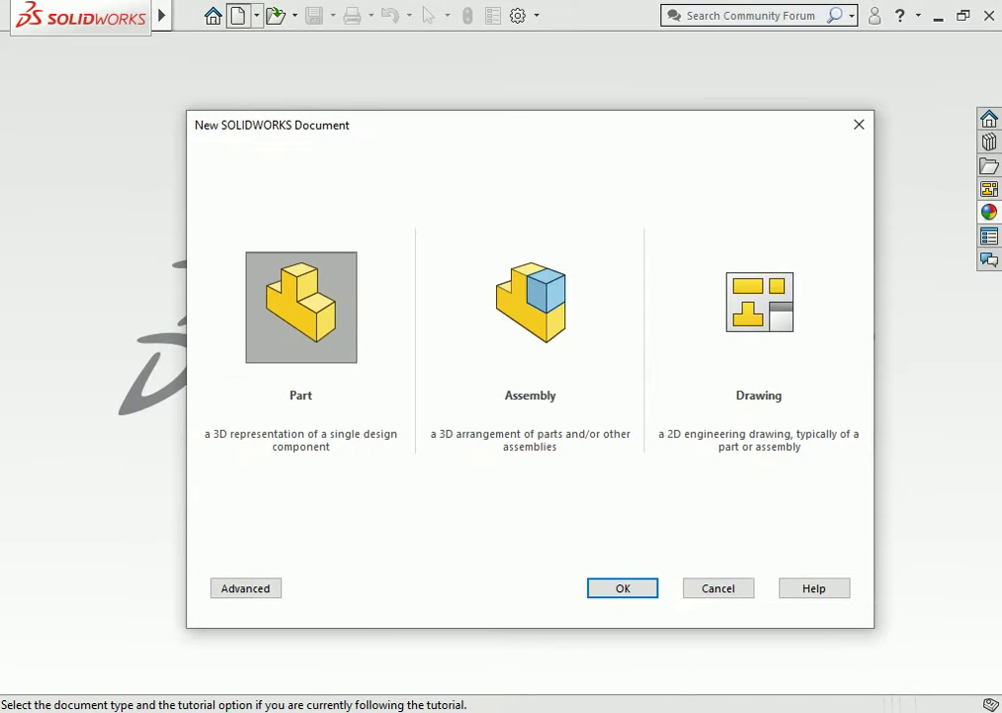
key("Return")
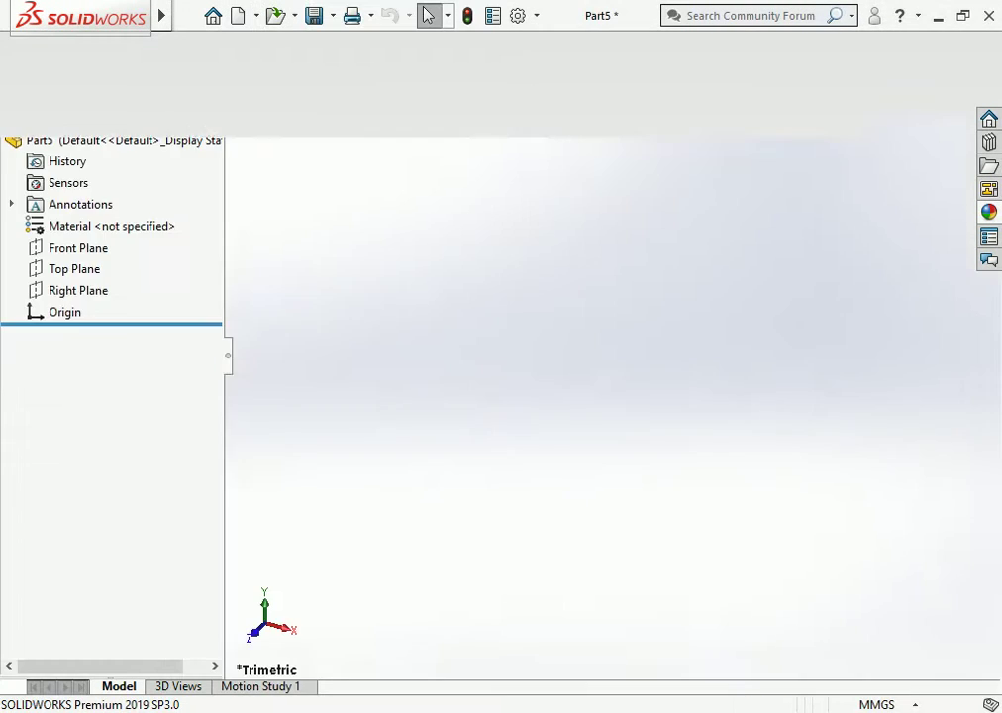
scroll(119, 125, "down", 1)
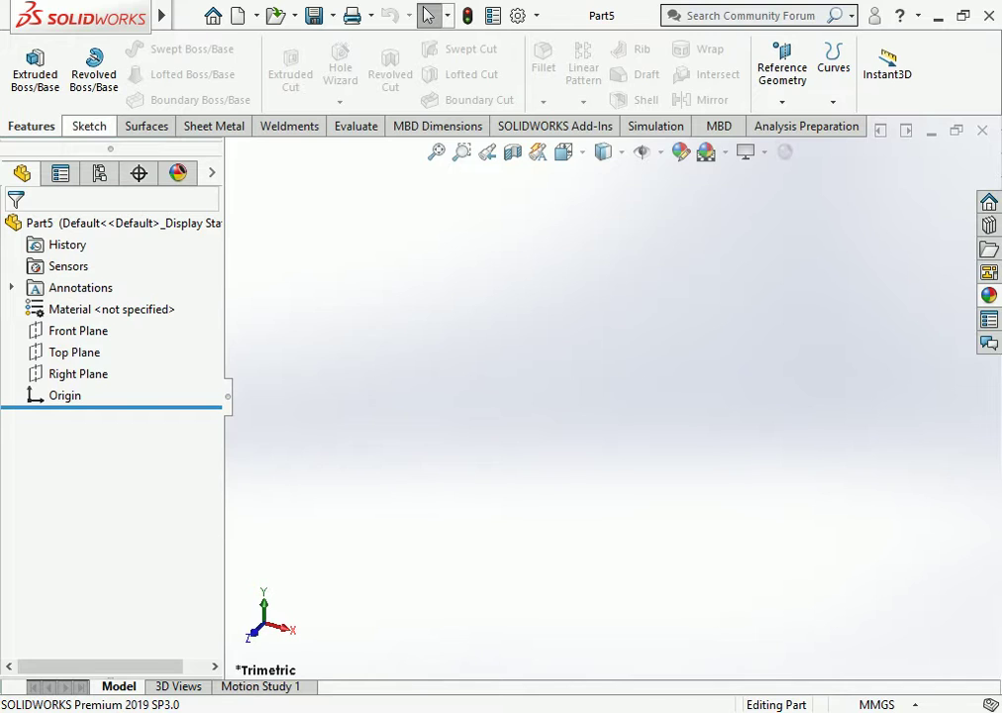
scroll(119, 126, "down", 1)
scroll(118, 126, "down", 1)
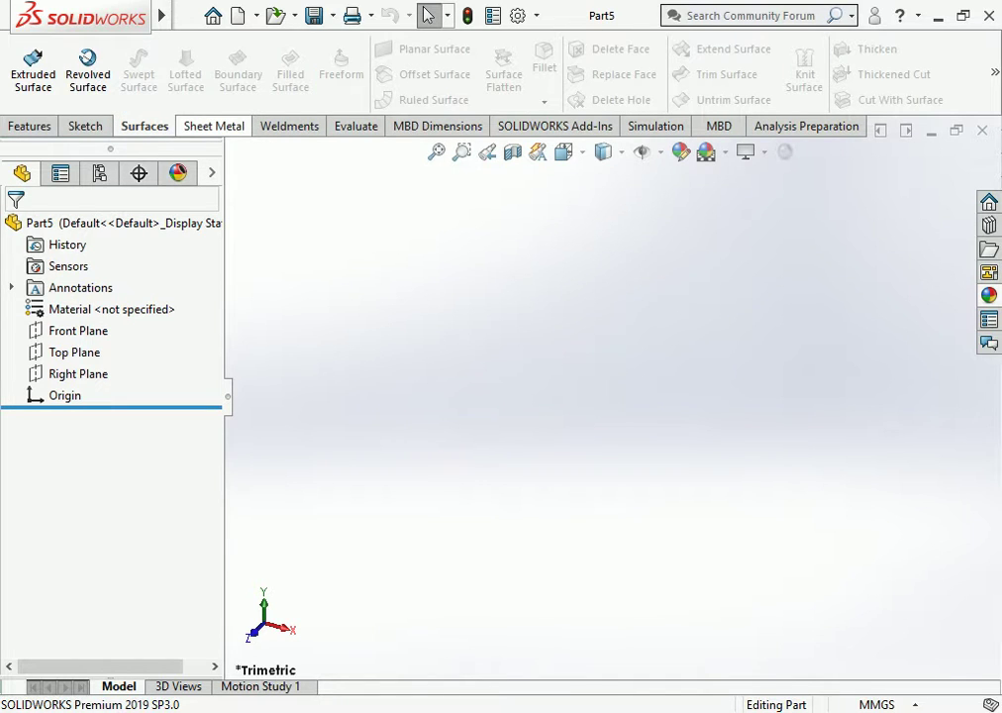
scroll(119, 125, "down", 1)
scroll(119, 126, "up", 1)
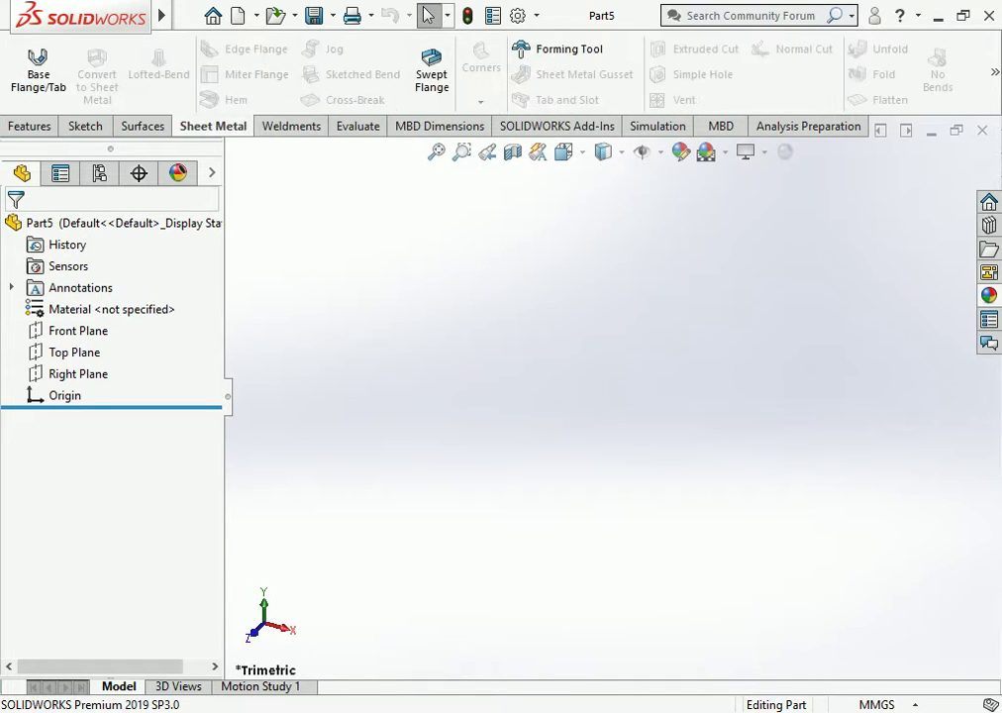
scroll(119, 126, "down", 1)
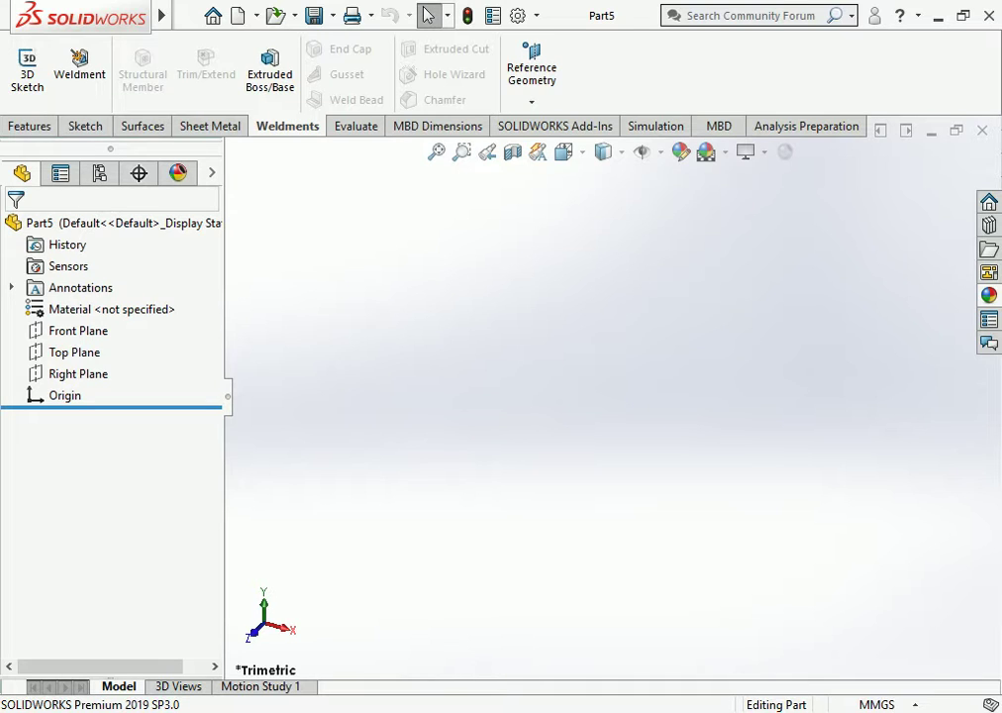
left_click(85, 126)
Step: Sketch a center rectangle on the Top Plane, centred on the origin
left_click(29, 125)
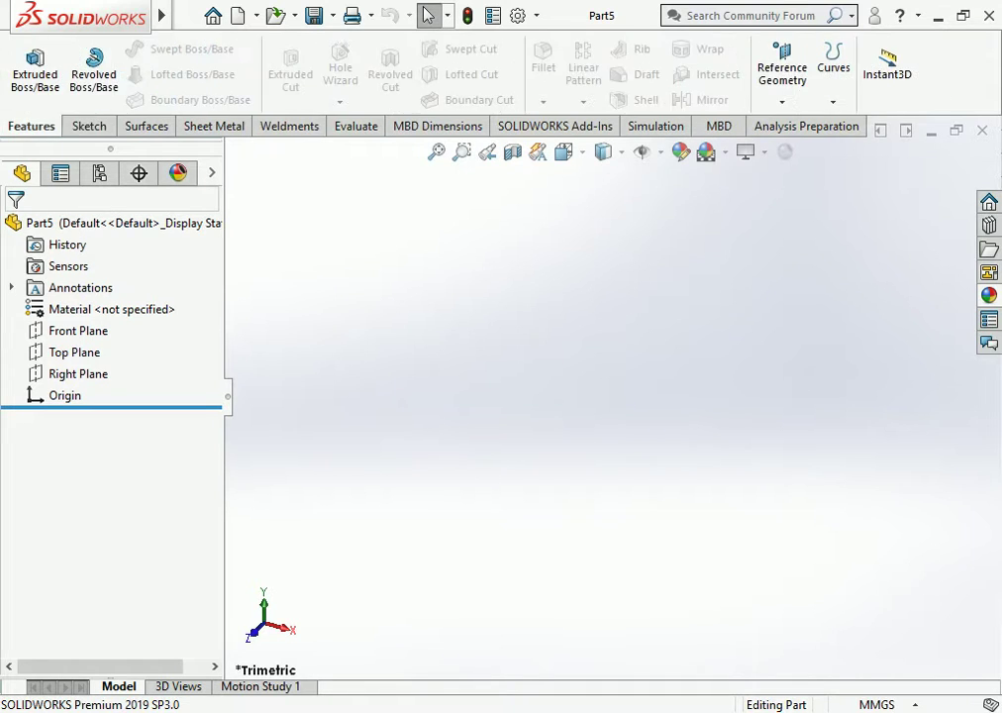
left_click(85, 126)
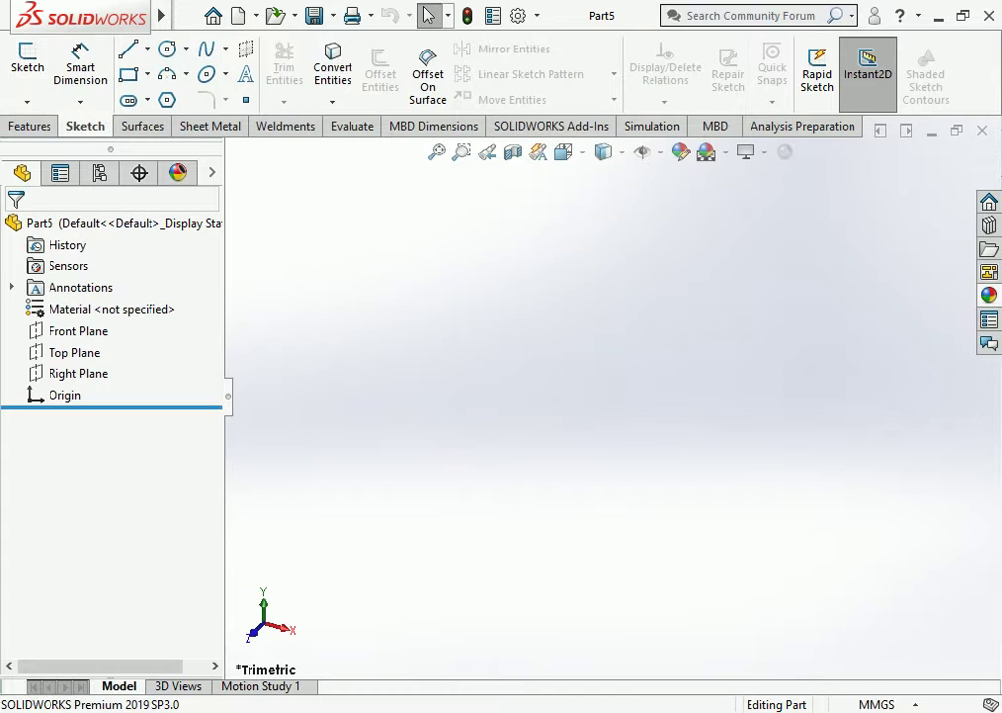
left_click(69, 351)
left_click(102, 322)
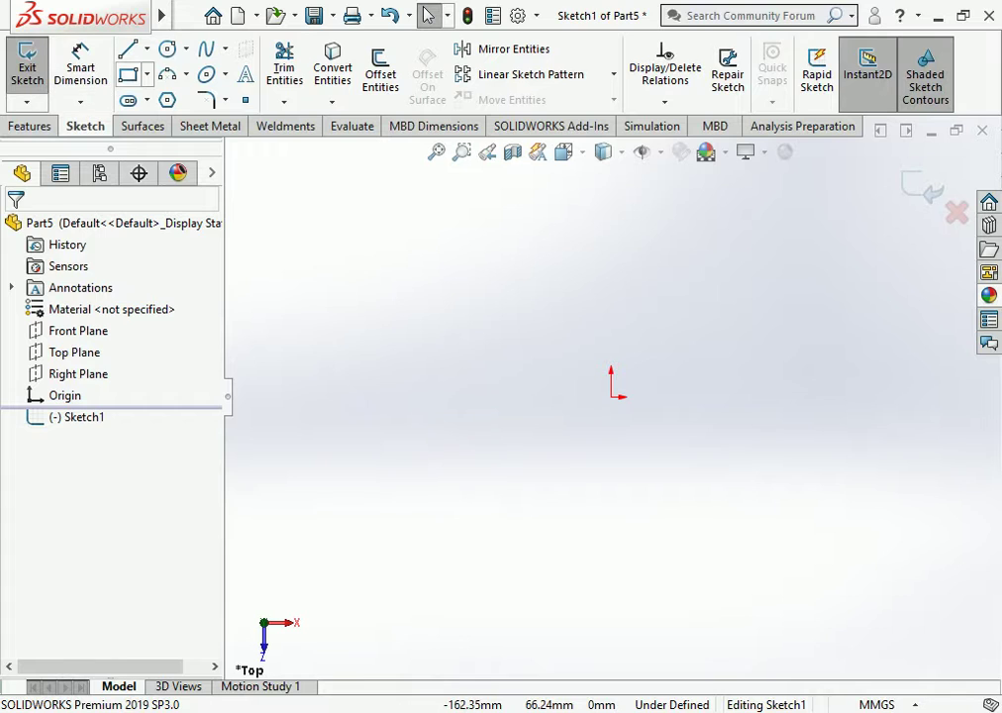
left_click(127, 74)
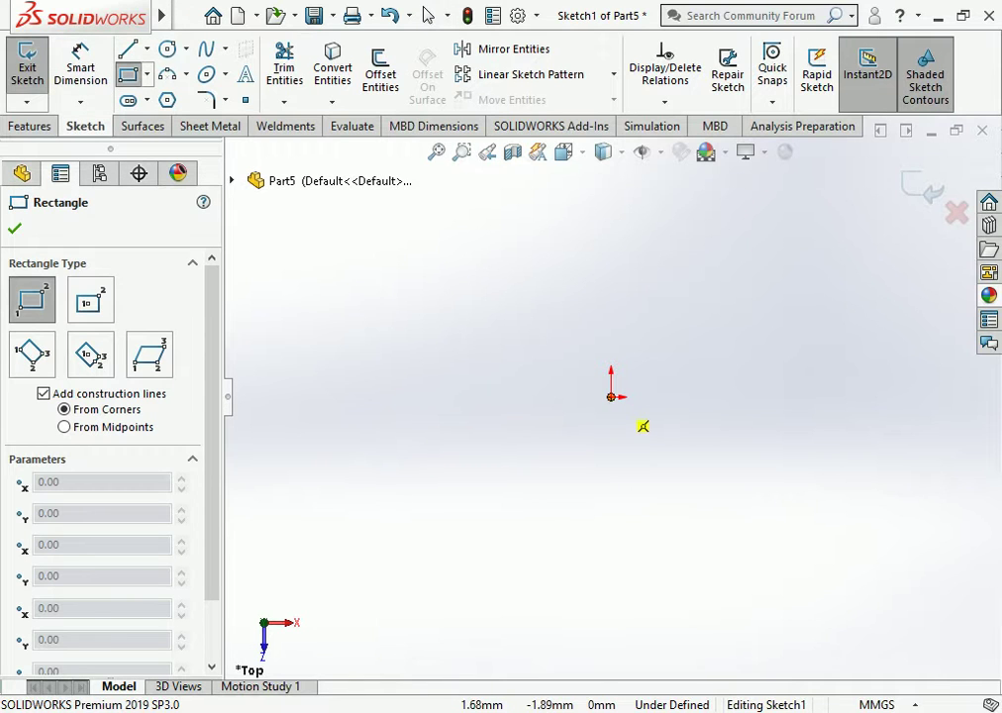
left_click(611, 396)
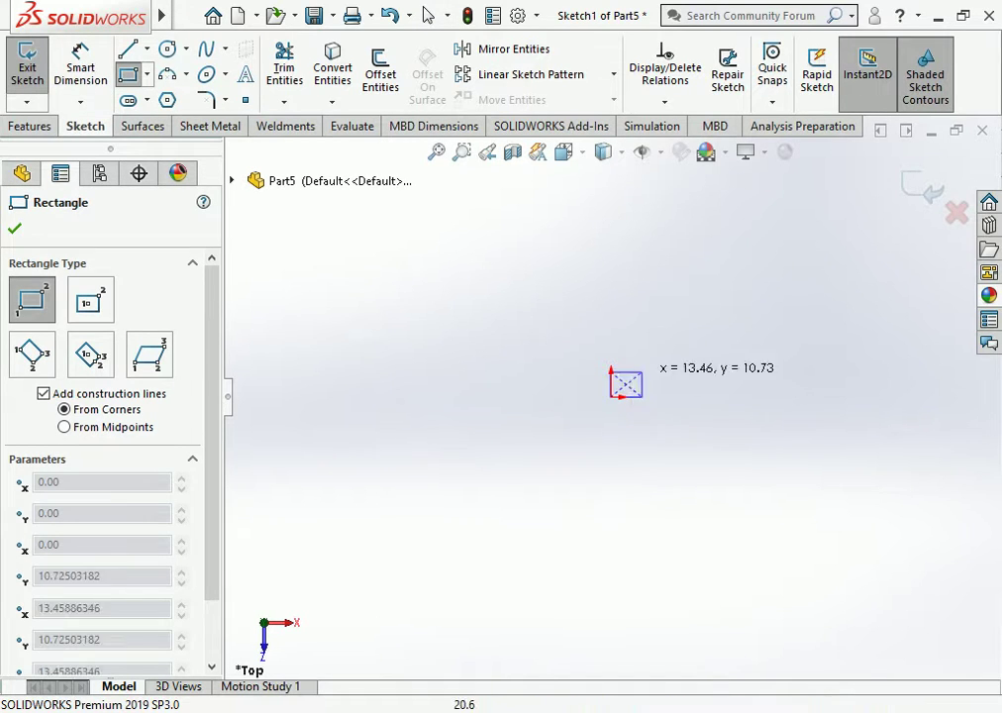
key("Escape")
left_click(90, 299)
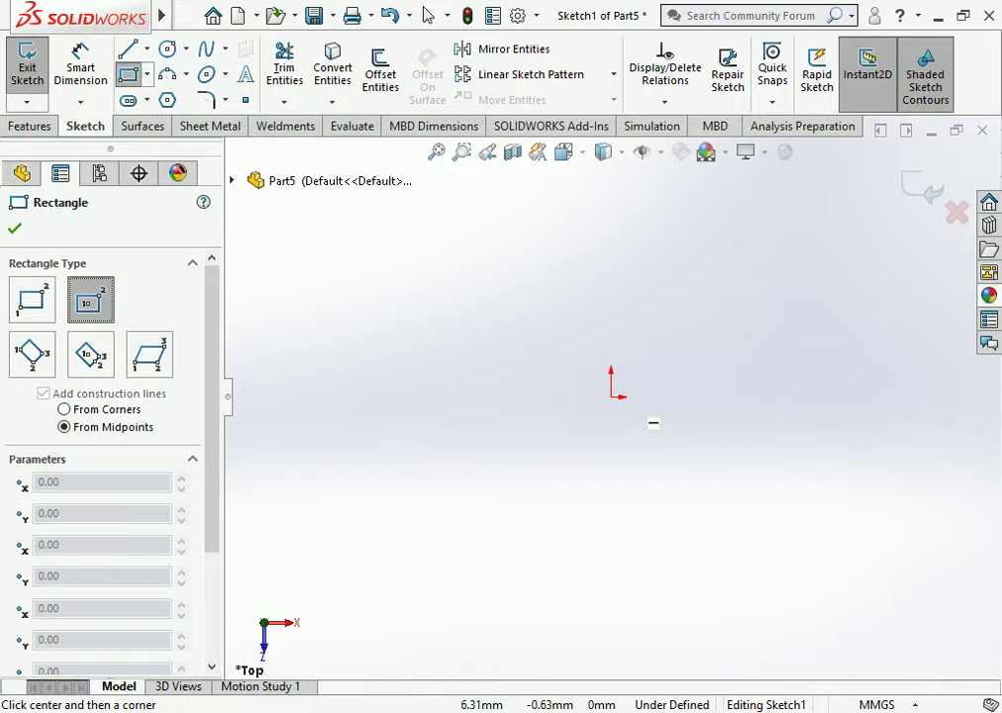
left_click(611, 396)
left_click(824, 227)
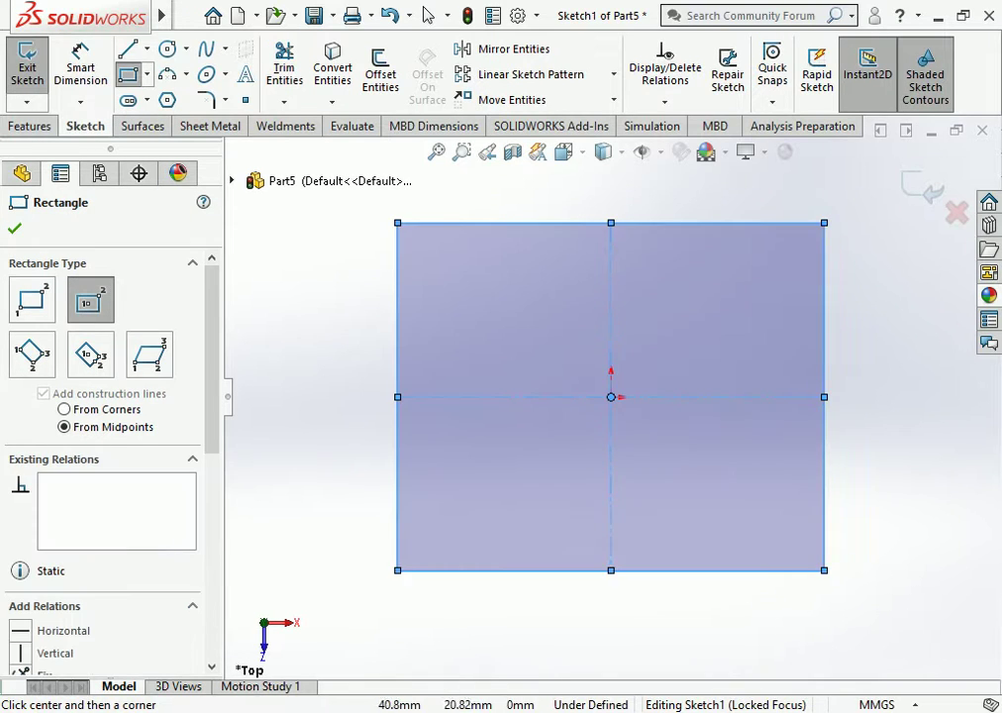
Step: Dimension the rectangle's bottom and left edges at 400 mm each
key("Escape")
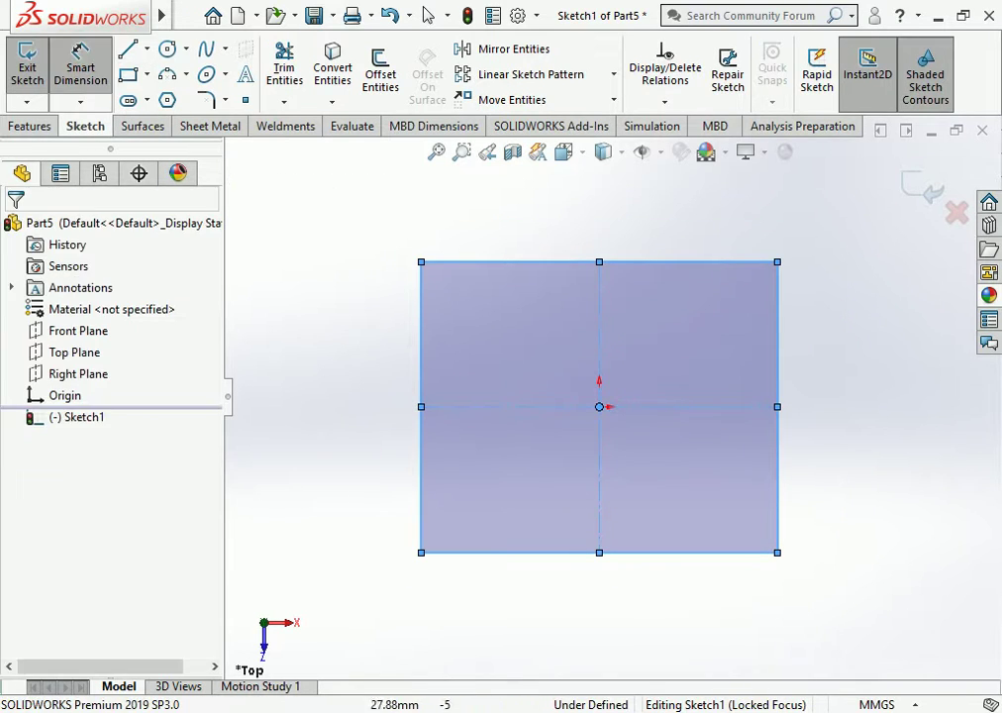
left_click(554, 551)
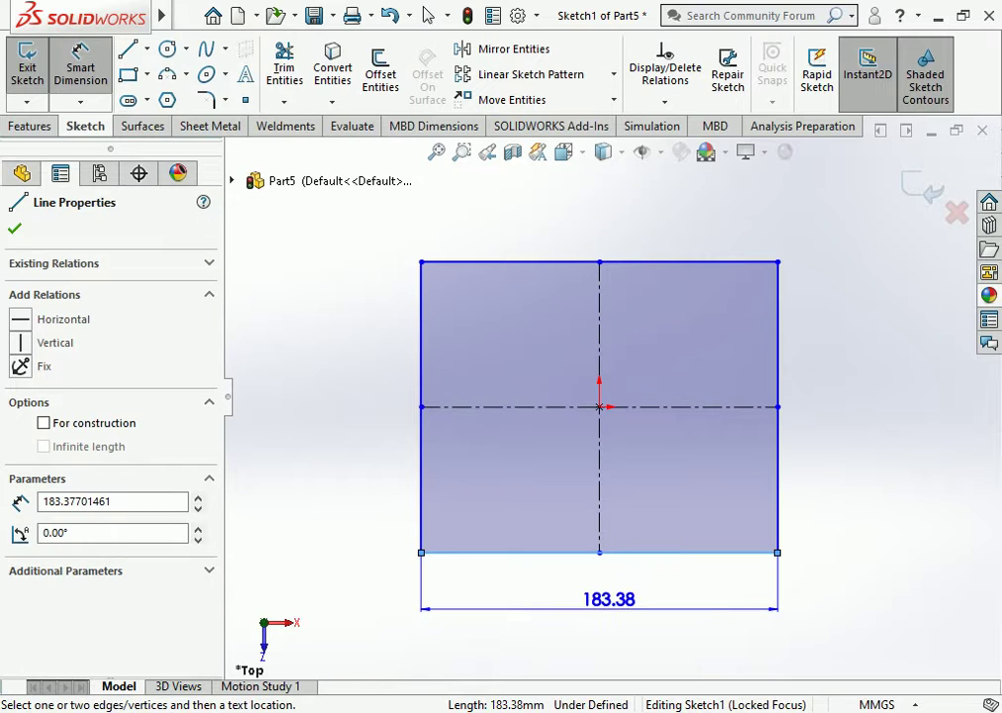
left_click(599, 607)
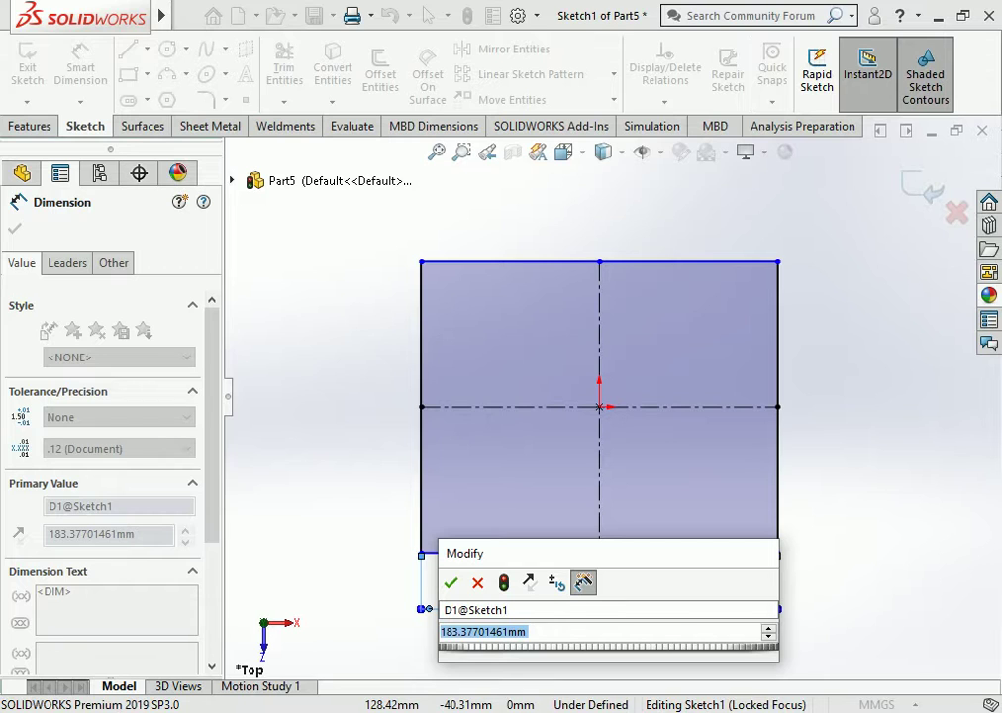
type("400")
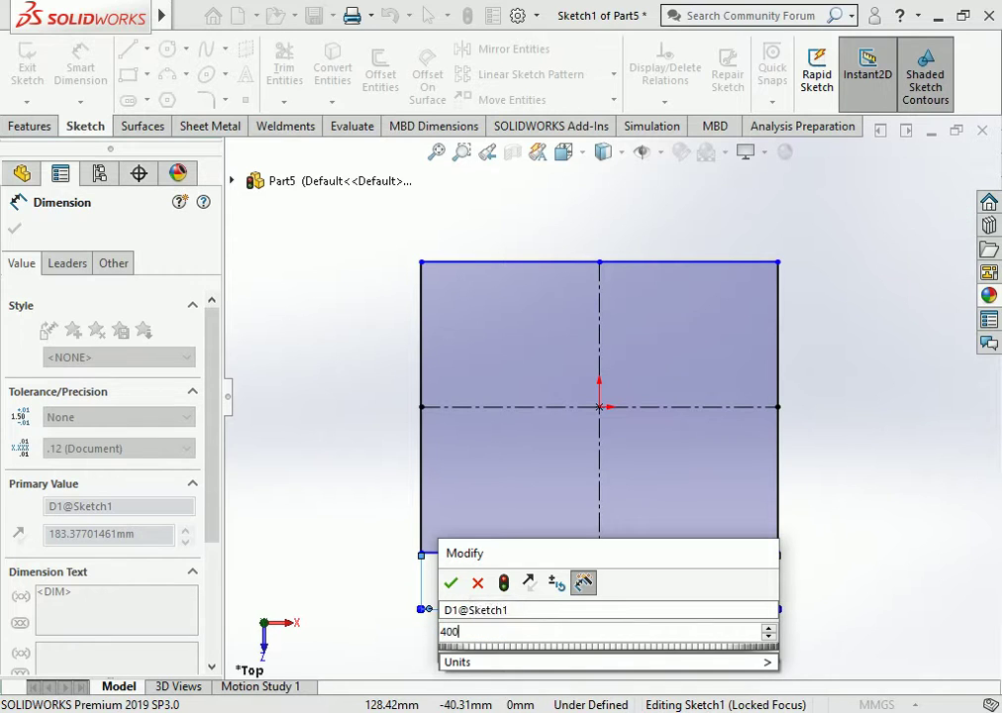
key("Return")
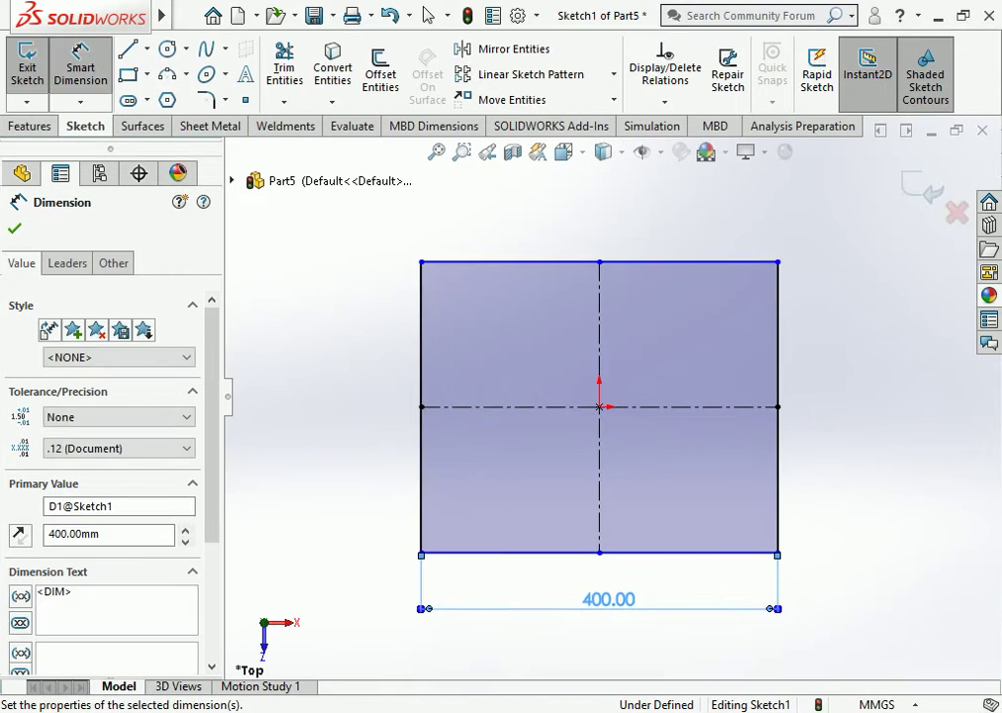
key("Escape")
left_click(418, 473)
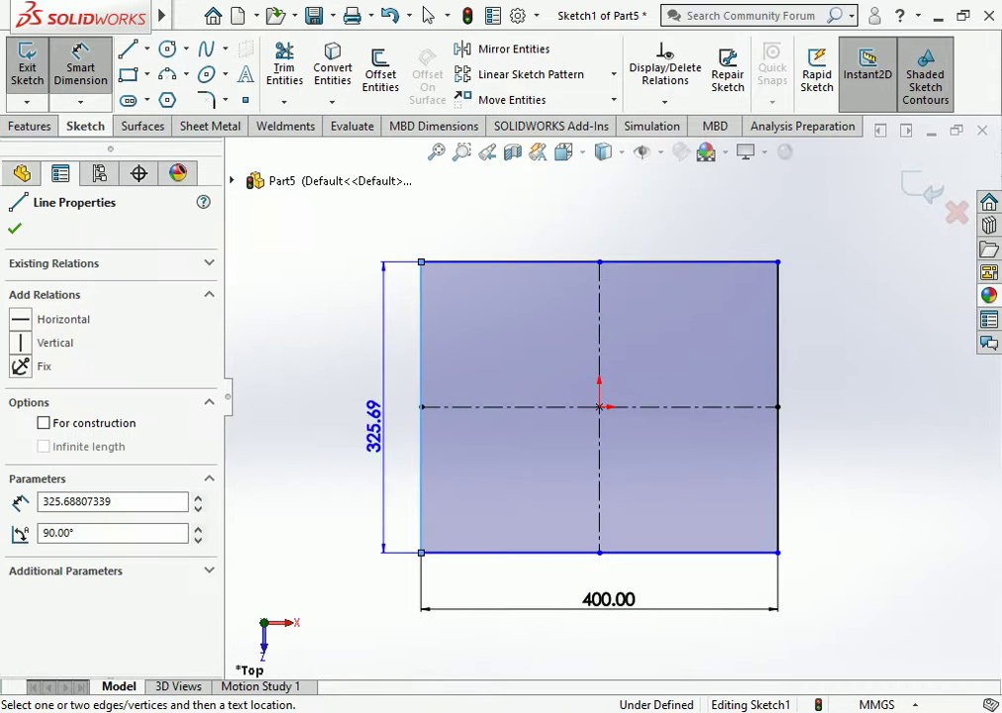
left_click(354, 397)
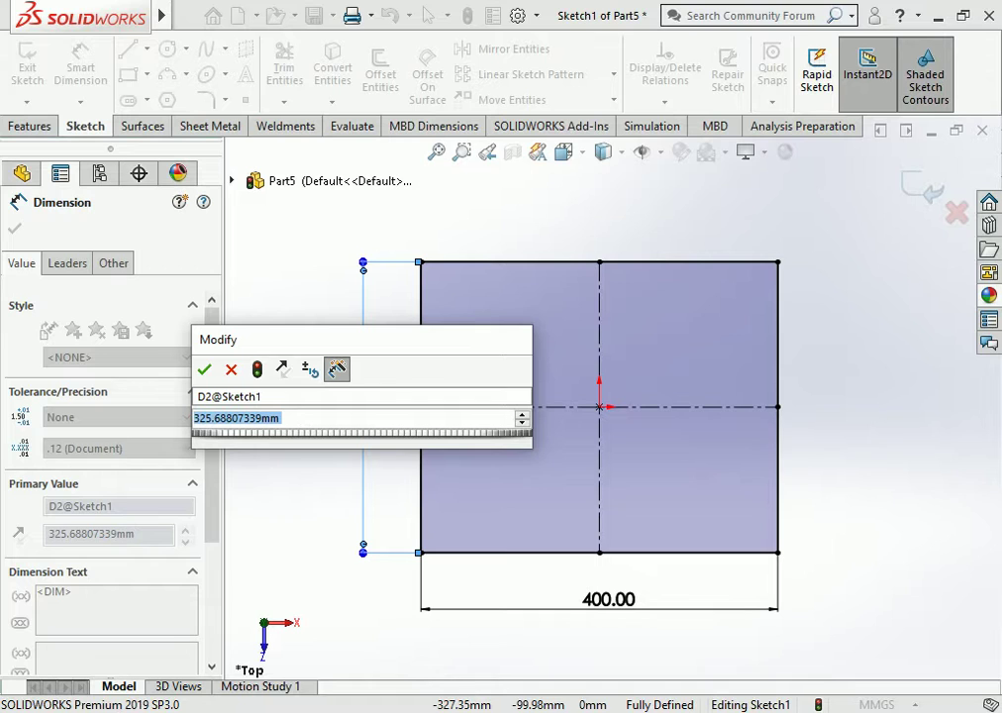
type("400")
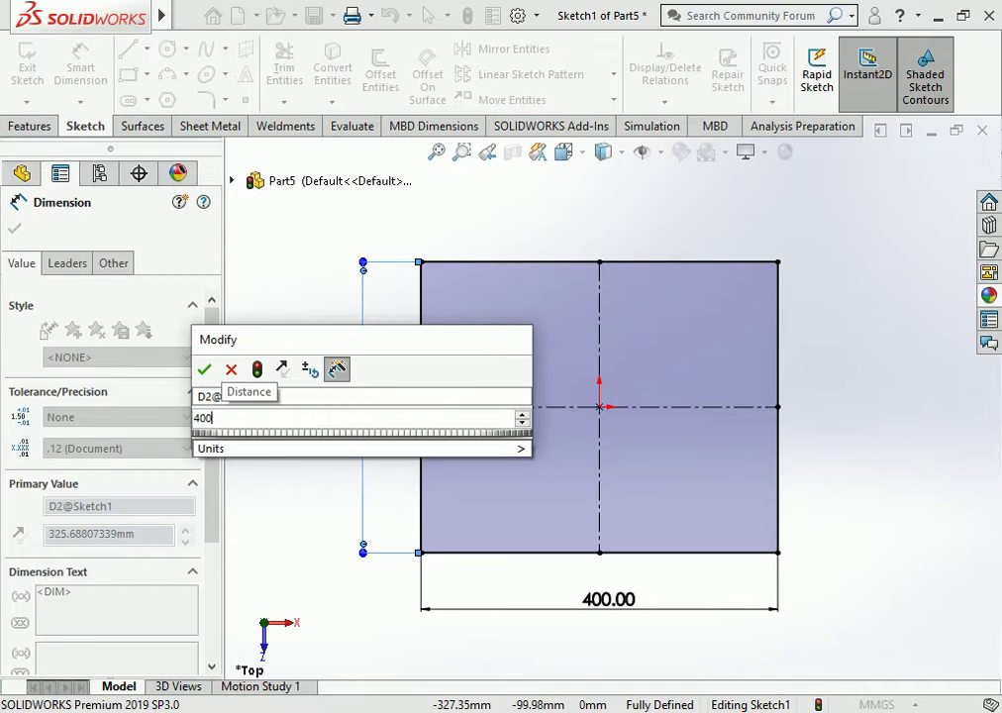
key("Return")
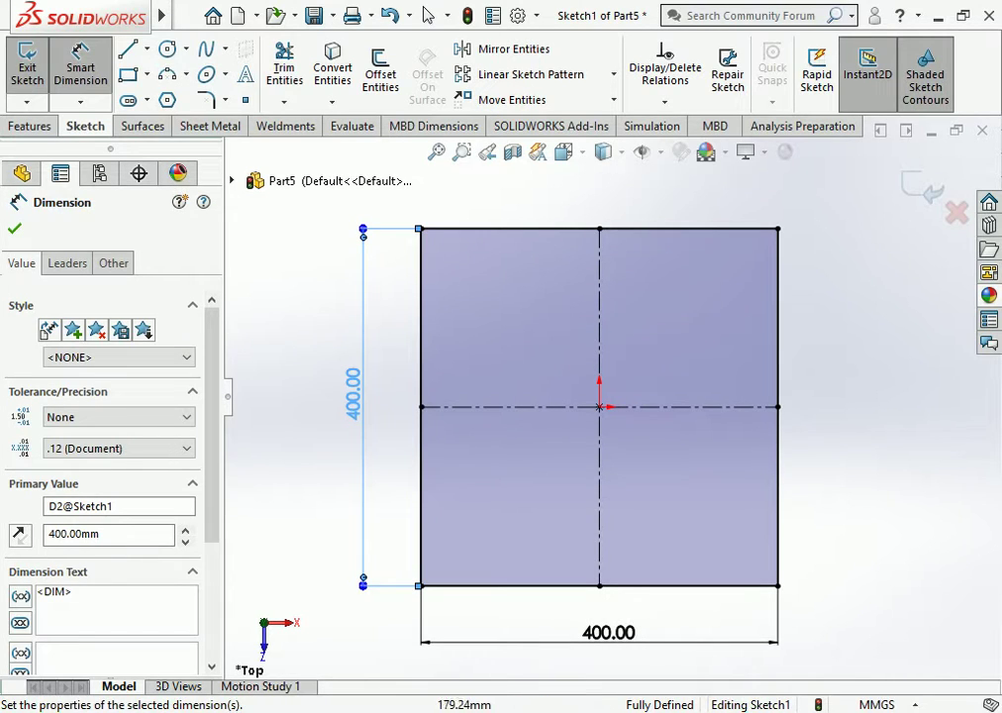
key("Escape")
scroll(601, 405, "up", 2)
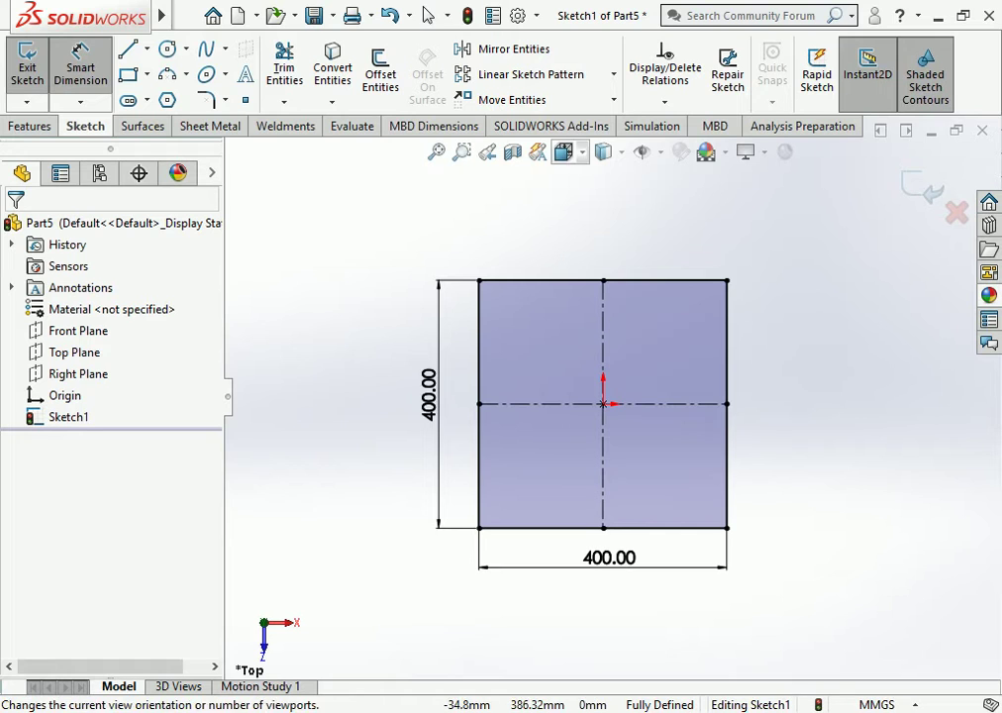
Step: In Dimetric view, drag both 400.00 dimensions clear of the square and exit Sketch1
left_click(563, 151)
left_click(593, 206)
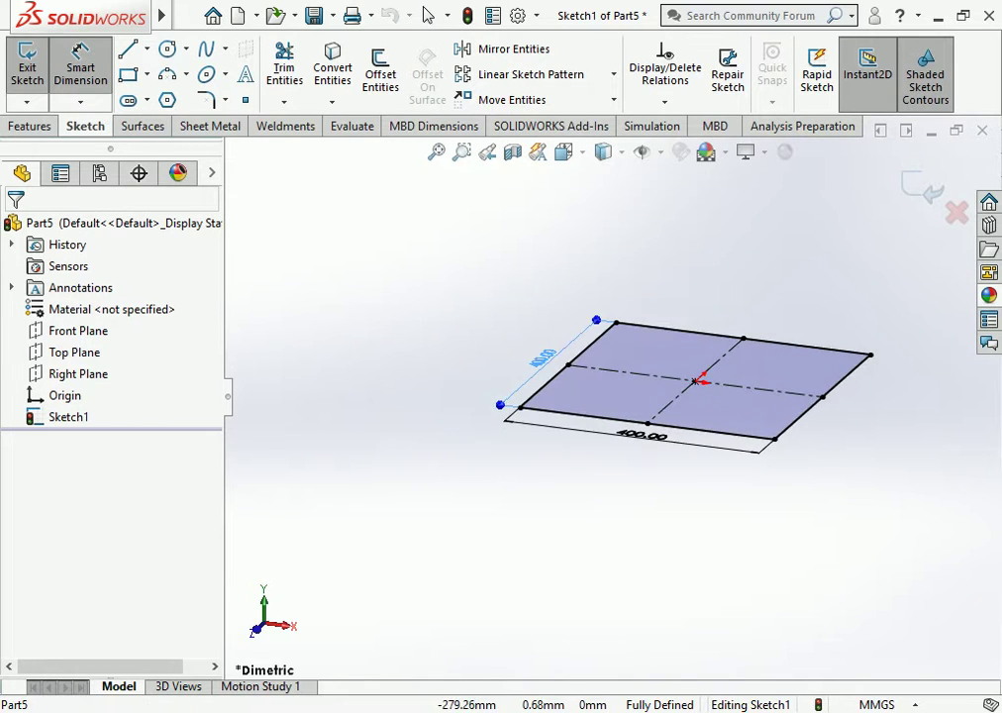
left_click(642, 435)
left_click_drag(641, 435, 626, 455)
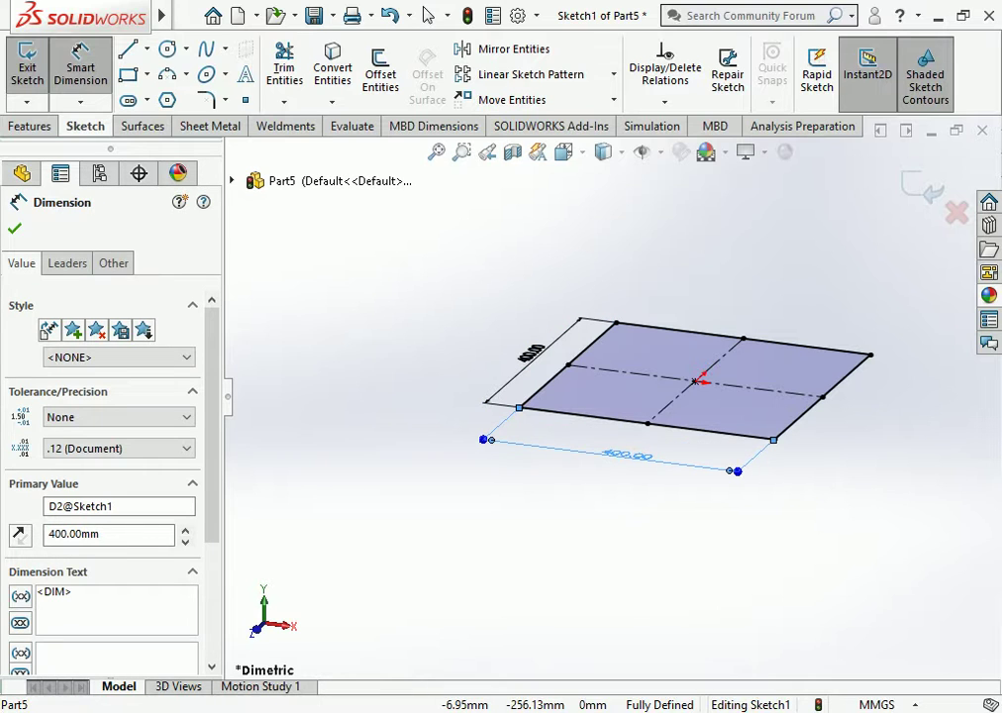
key("Escape")
mouse_move(530, 352)
left_mouse_down()
mouse_move(521, 328)
mouse_move(513, 335)
left_mouse_up()
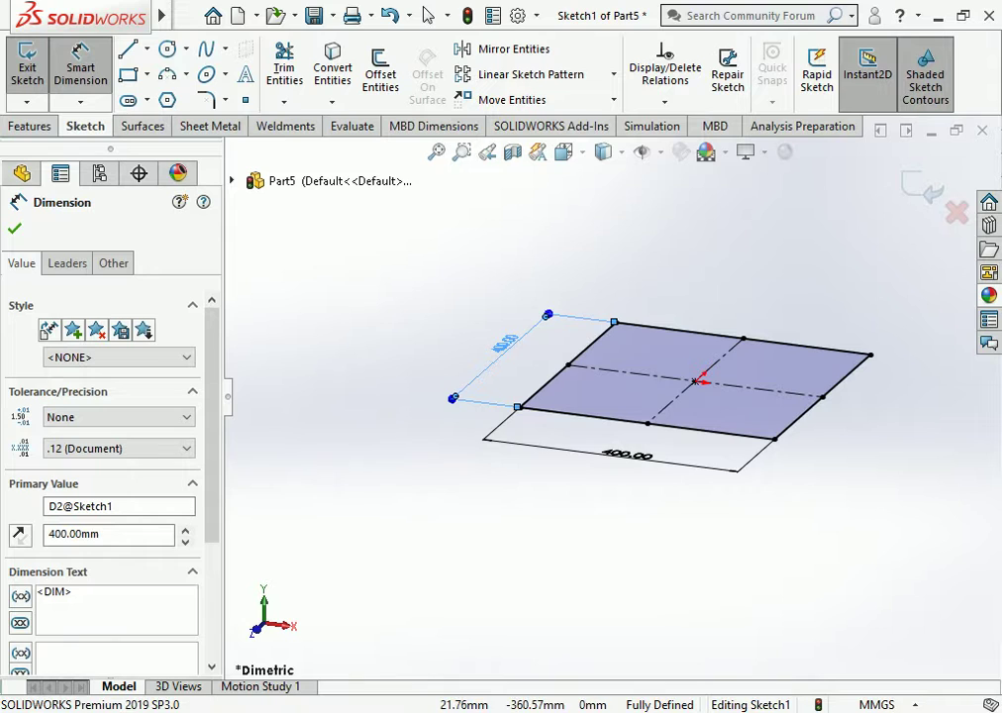
key("Escape")
left_click_drag(505, 342, 516, 345)
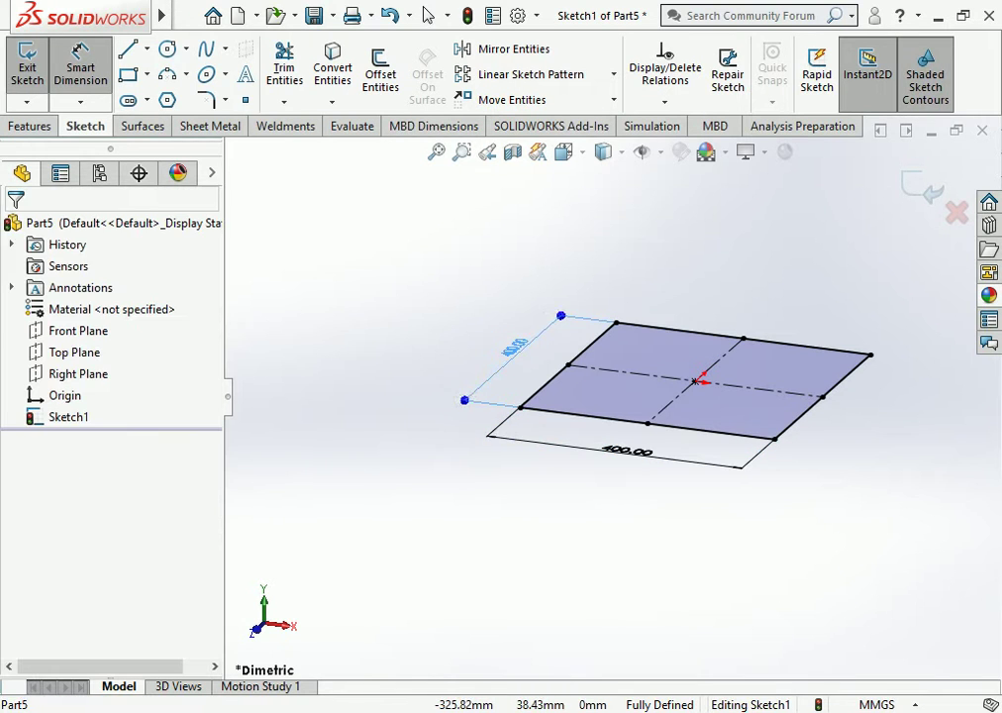
key("Escape")
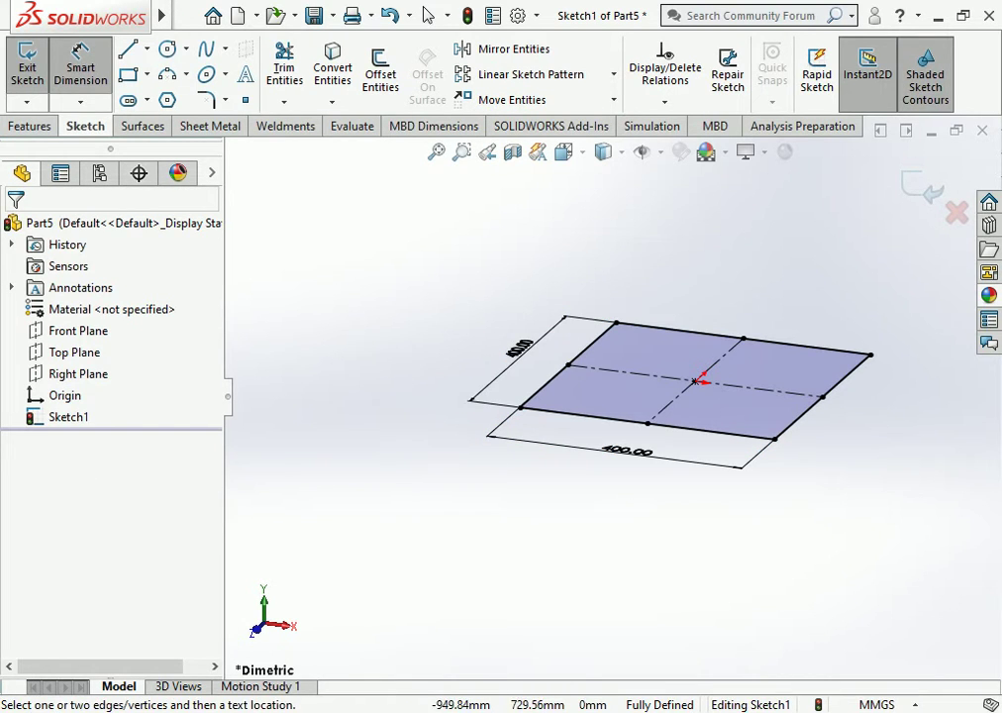
key("Escape")
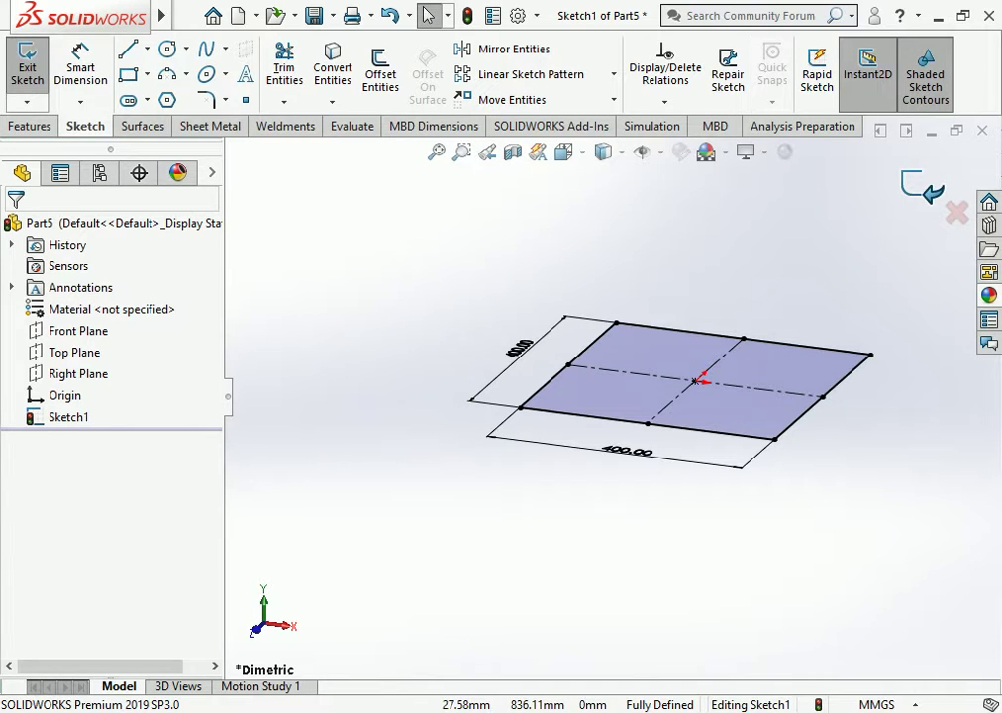
left_click(930, 191)
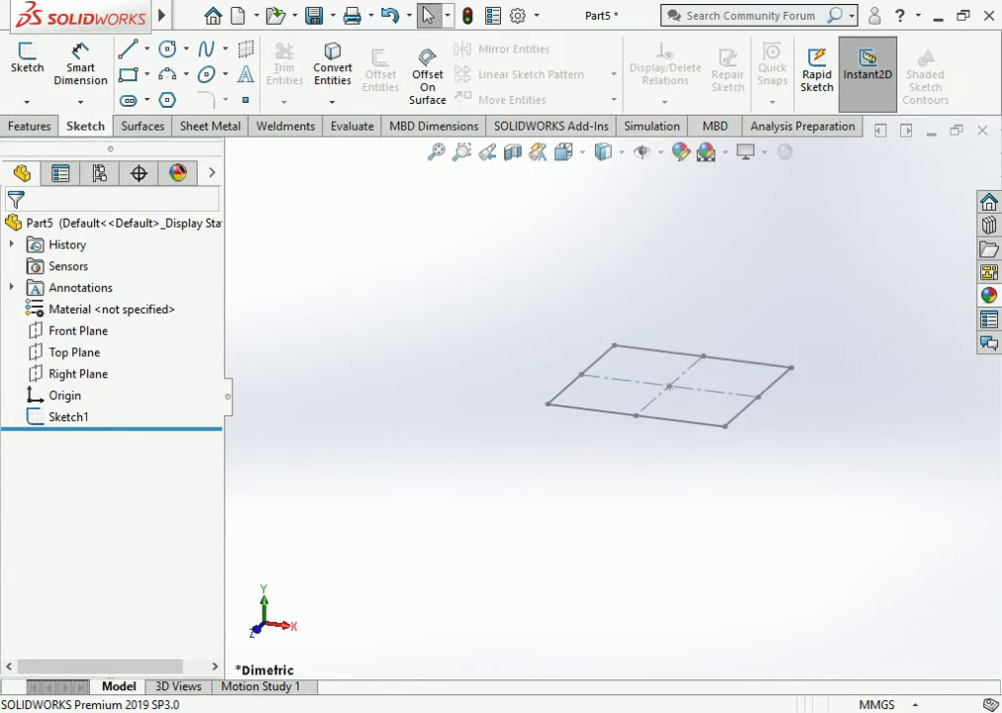
Step: Start a 3D sketch and draw vertical legs down from the left and front corners
scroll(820, 397, "down", 3)
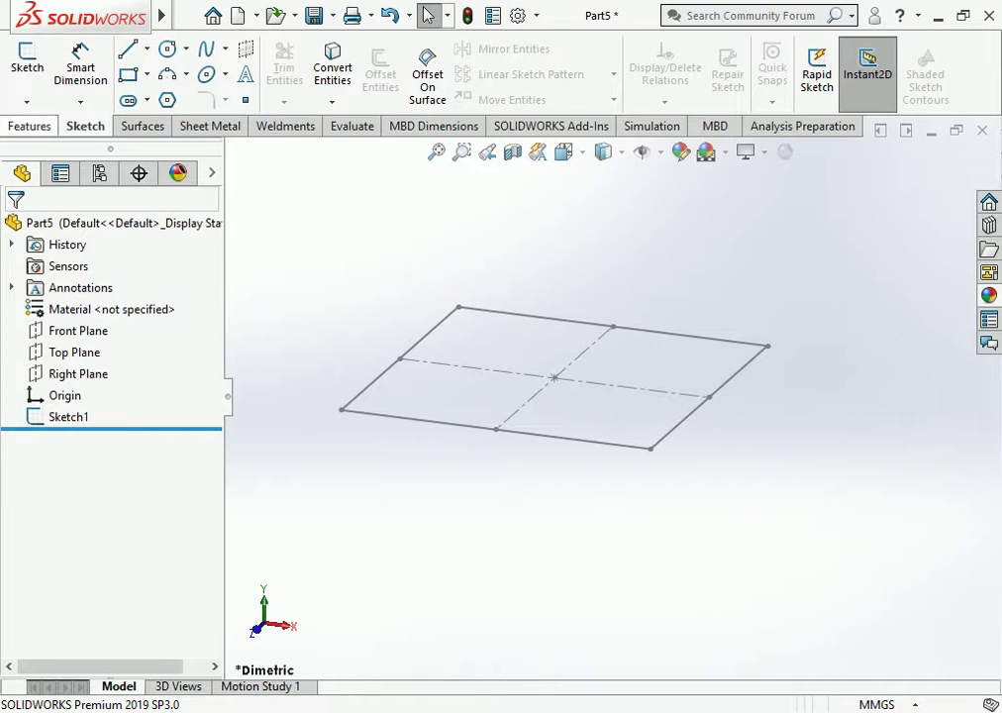
left_click(26, 101)
left_click(62, 148)
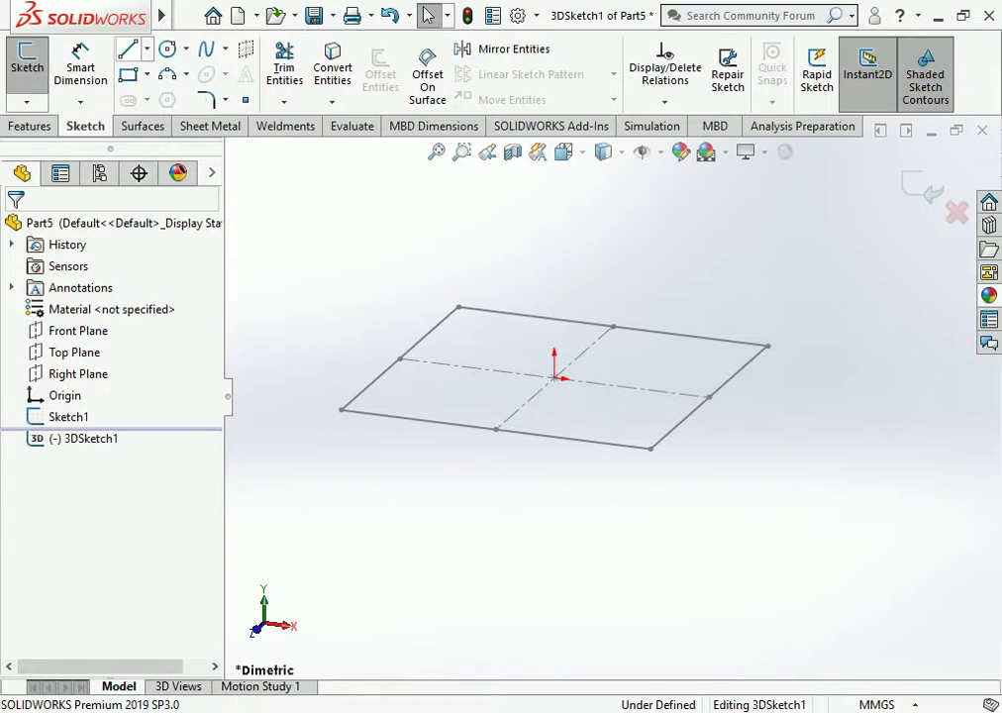
left_click(127, 49)
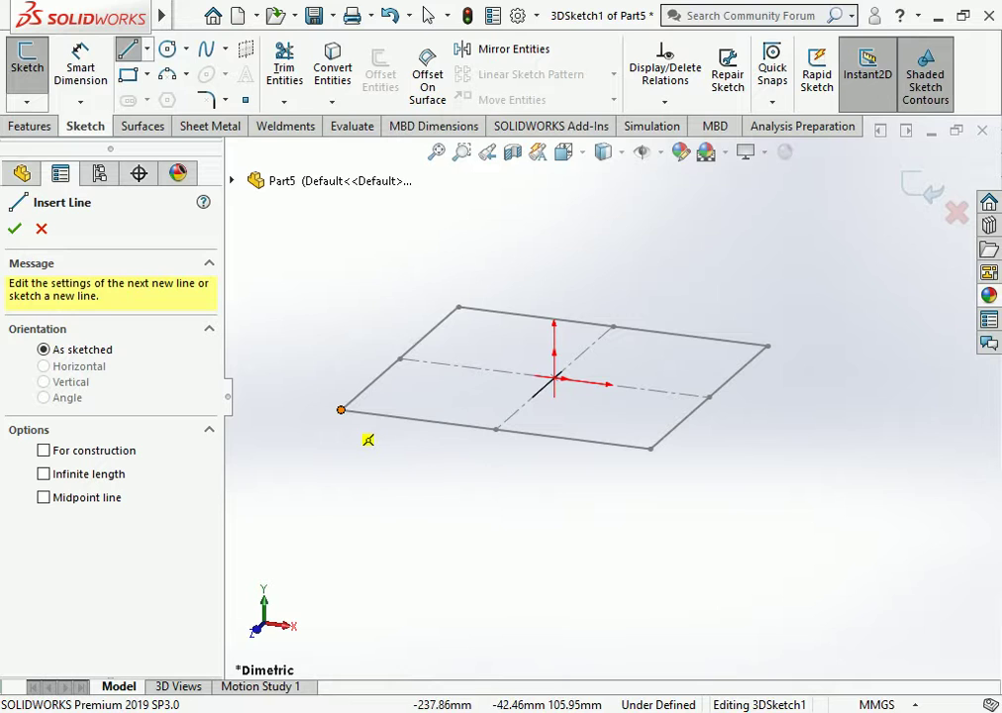
scroll(367, 440, "up", 3)
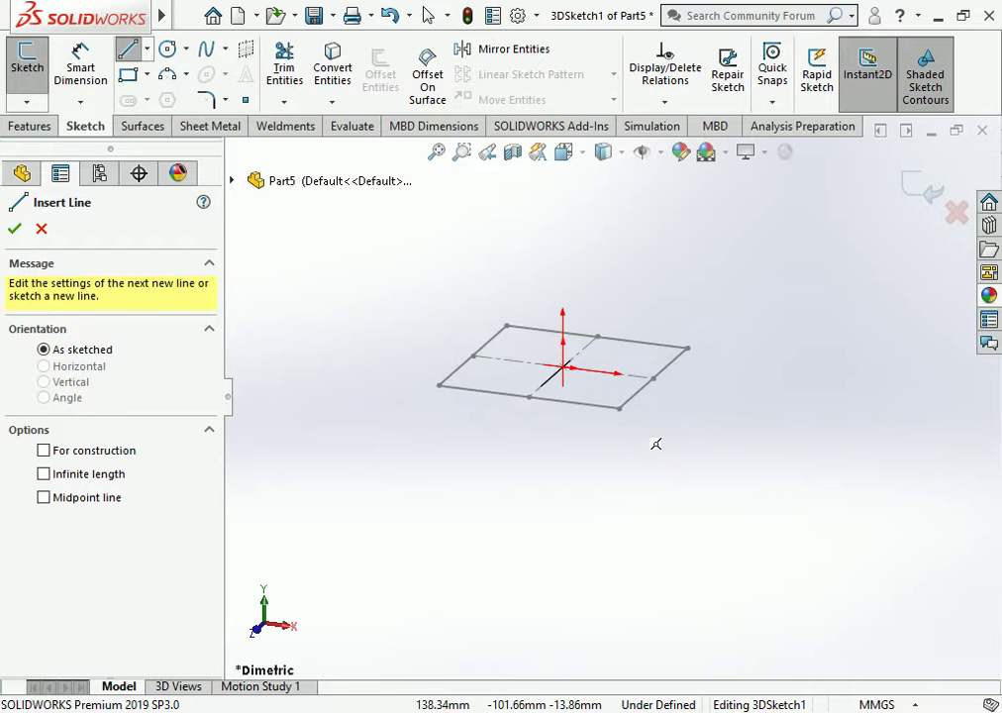
left_click(439, 385)
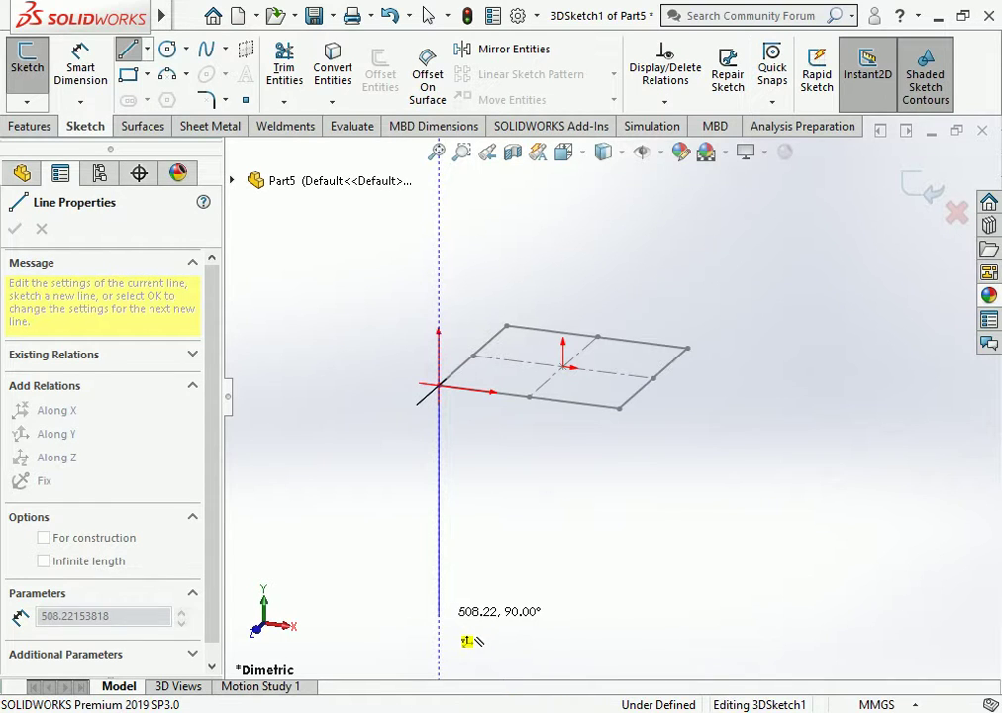
left_click(471, 640)
key("Escape")
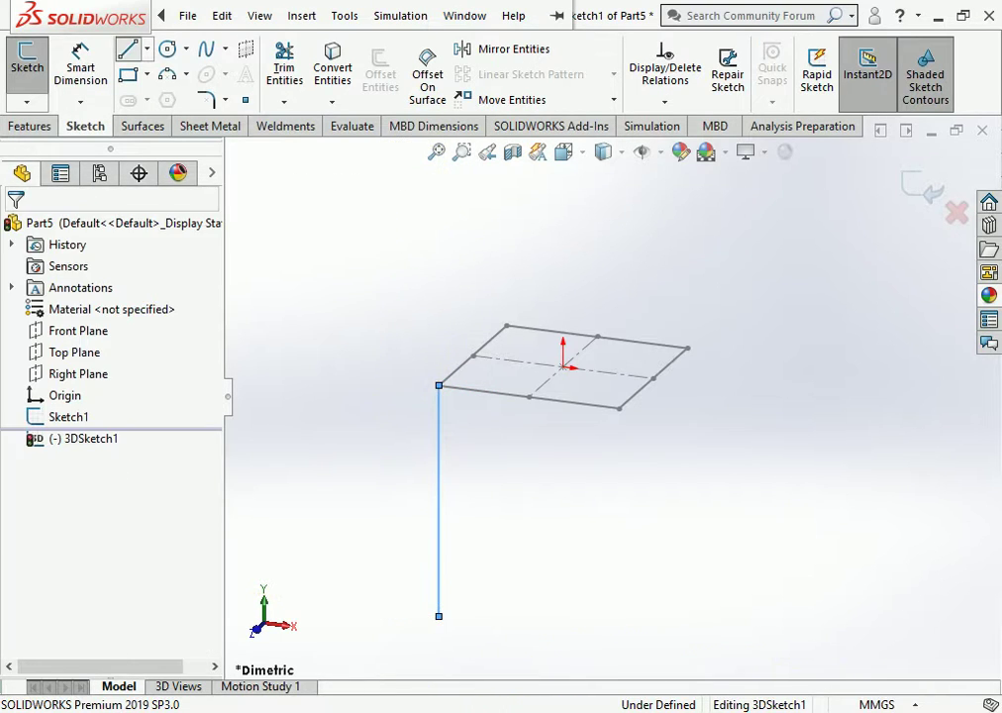
left_click(126, 48)
left_click(619, 408)
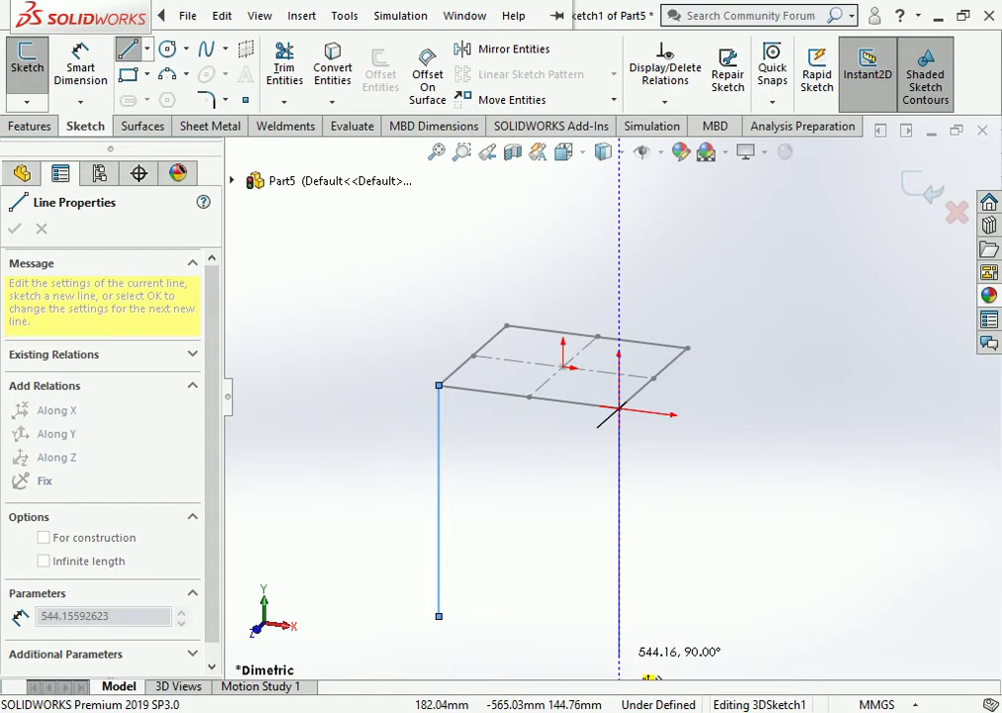
left_click(619, 654)
key("Escape")
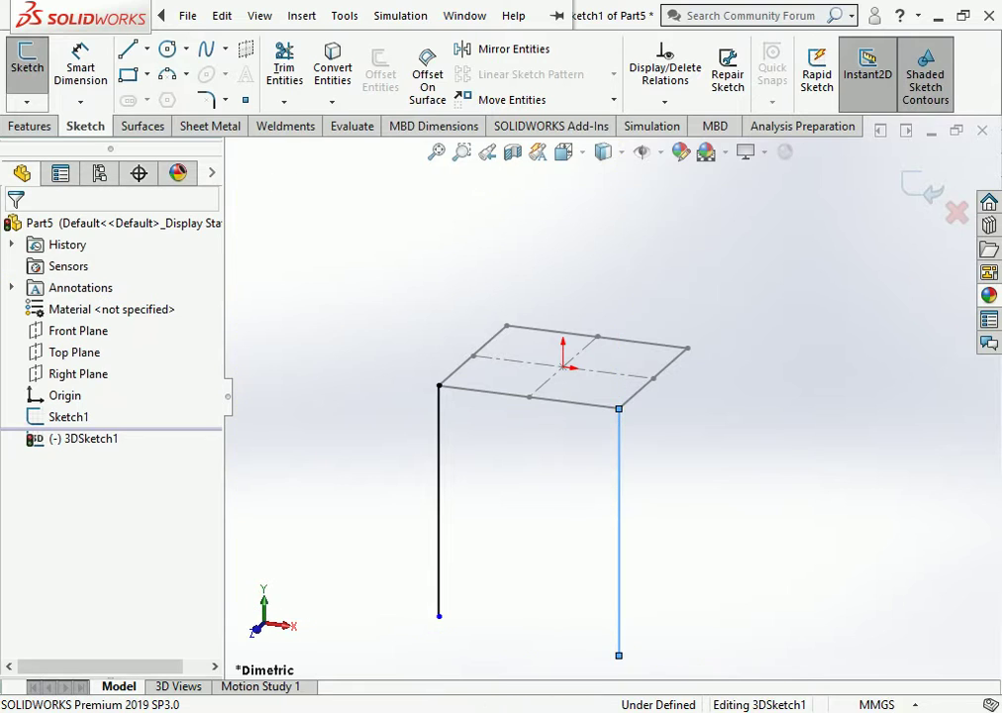
Step: Orbit the view and draw vertical legs down from the back and right corners
mouse_move(534, 475)
middle_mouse_down()
mouse_move(465, 466)
mouse_move(415, 495)
mouse_move(584, 455)
mouse_move(594, 426)
mouse_move(579, 451)
middle_mouse_up()
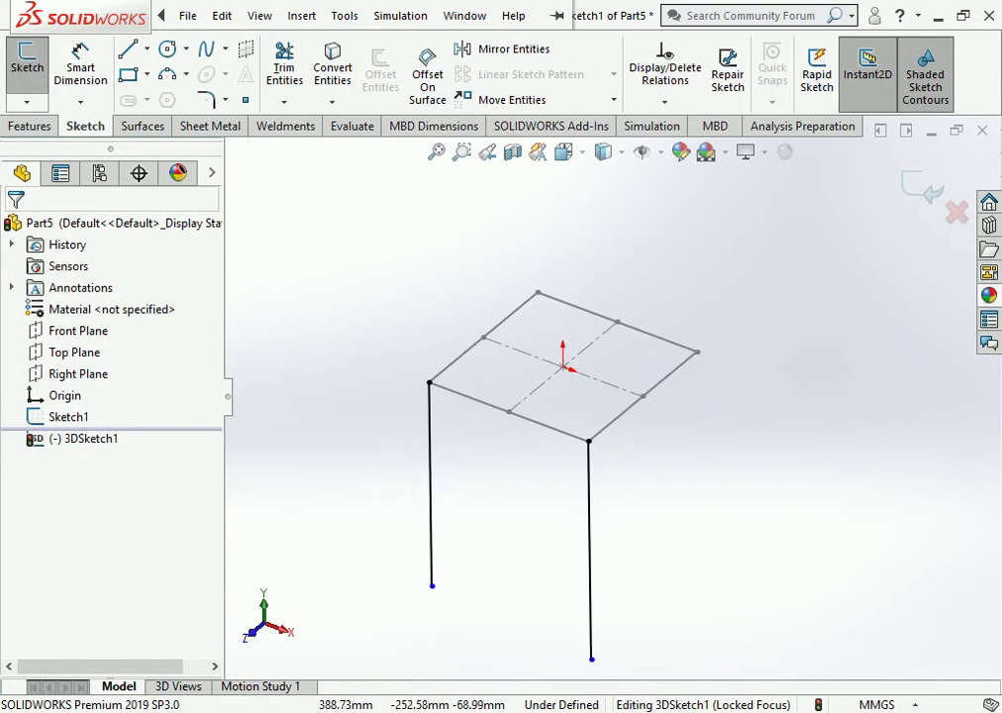
left_click(127, 48)
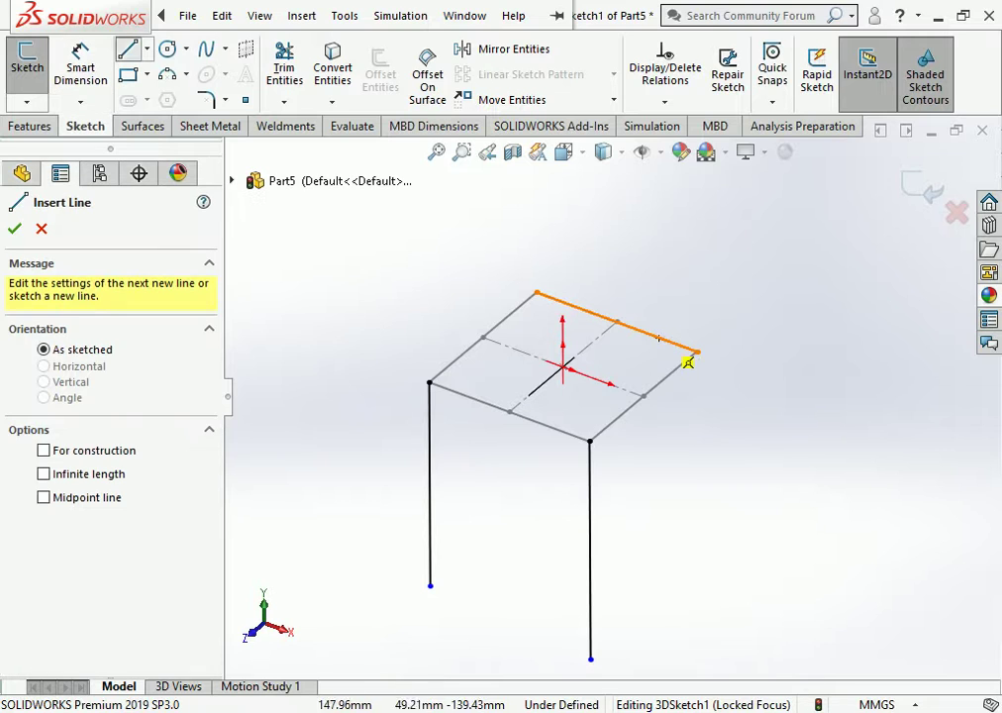
left_click(535, 293)
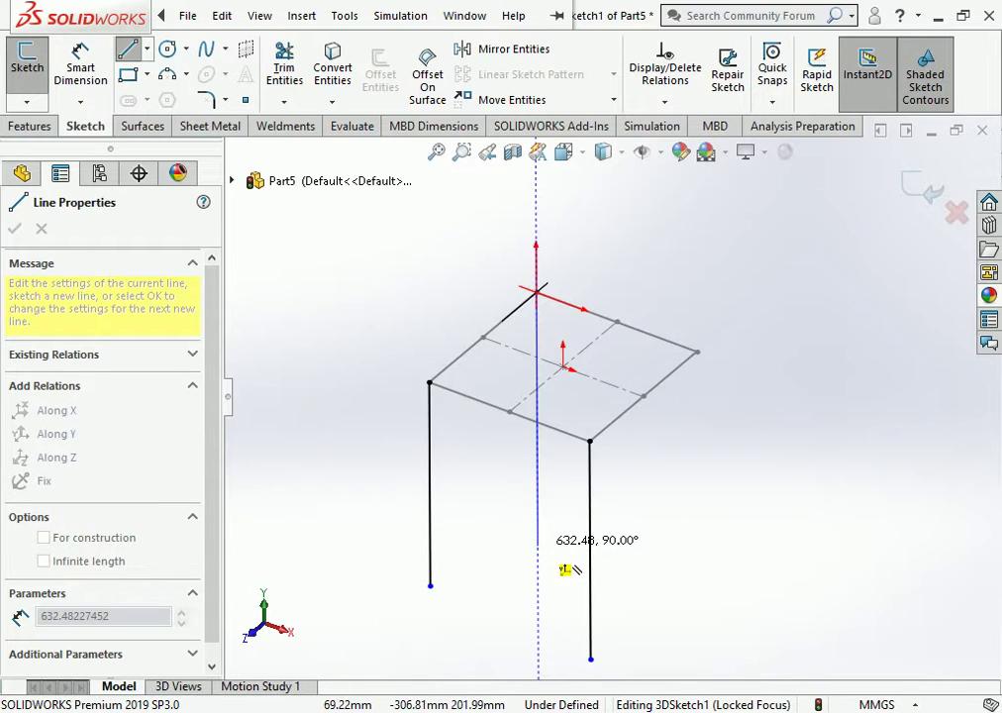
left_click(538, 545)
key("Escape")
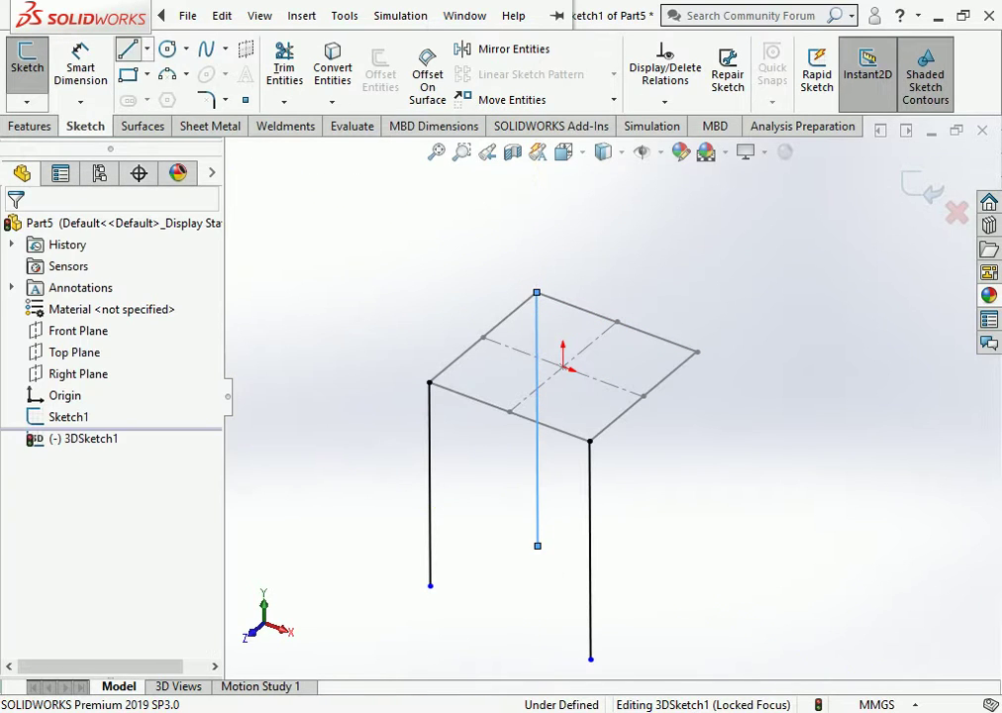
left_click(127, 49)
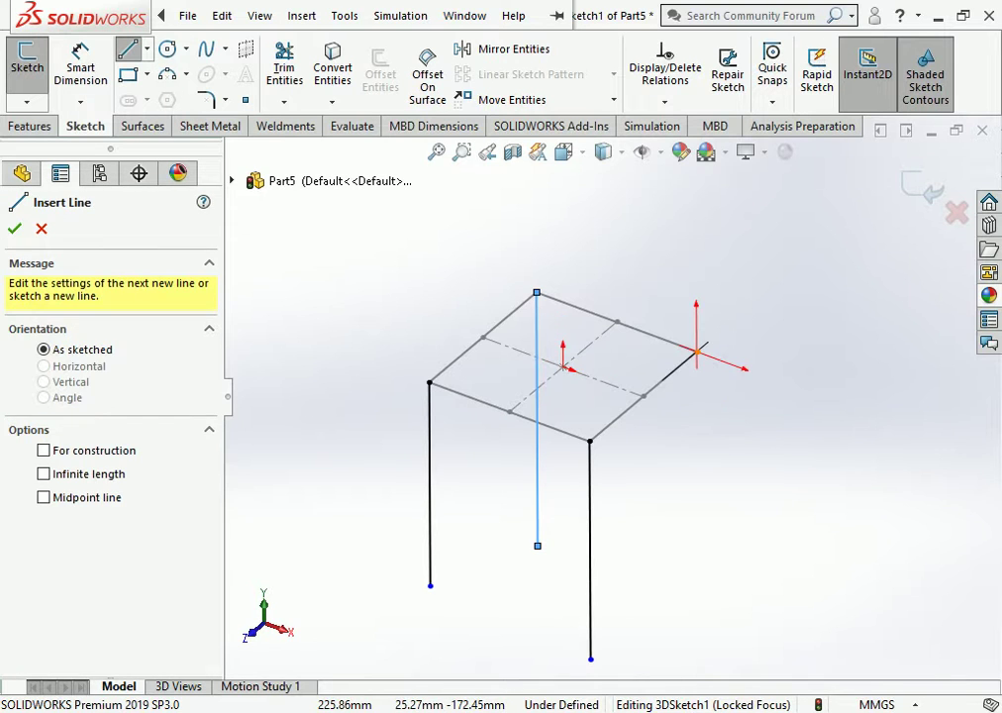
left_click(696, 351)
left_click(697, 607)
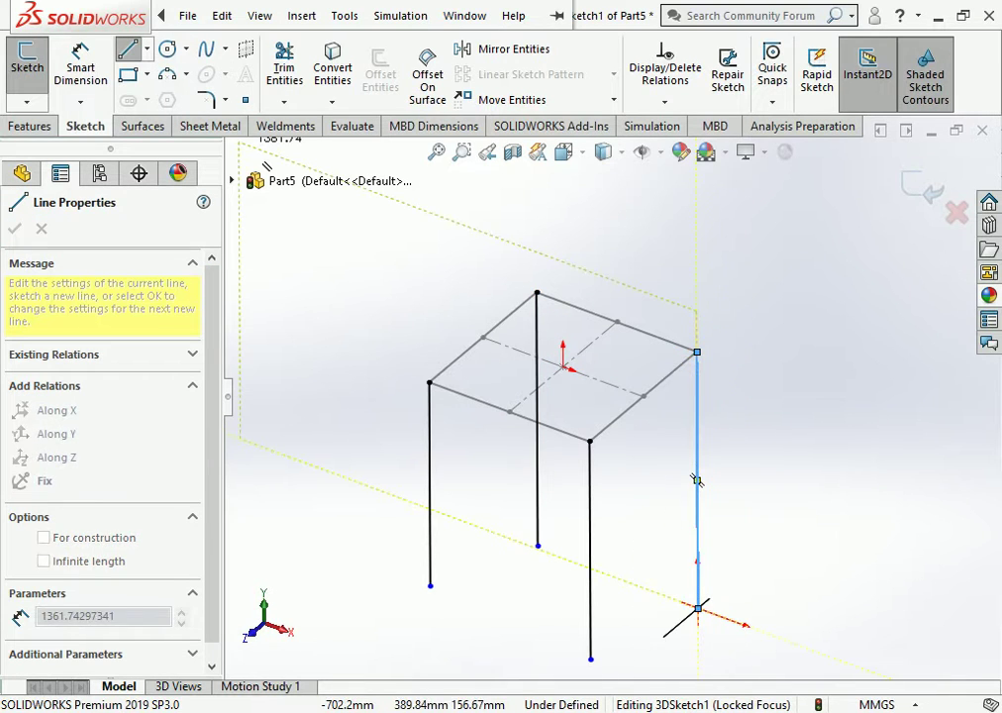
left_click(80, 67)
key("Escape")
middle_click_drag(564, 396, 584, 475)
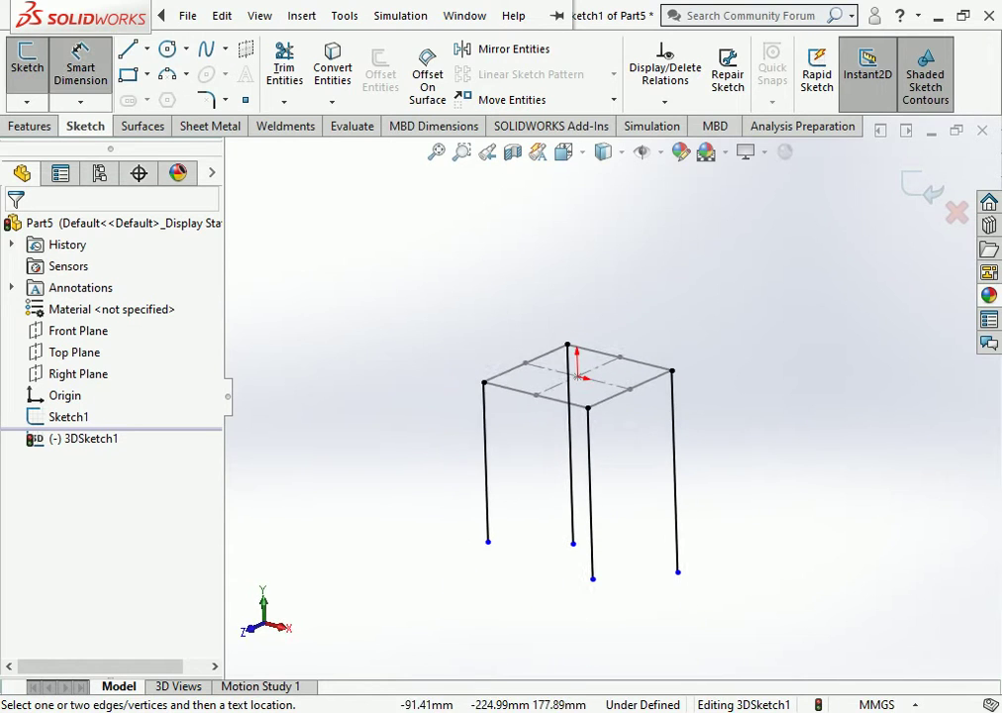
Step: Dimension the left and back legs to 600 mm each
left_click(486, 461)
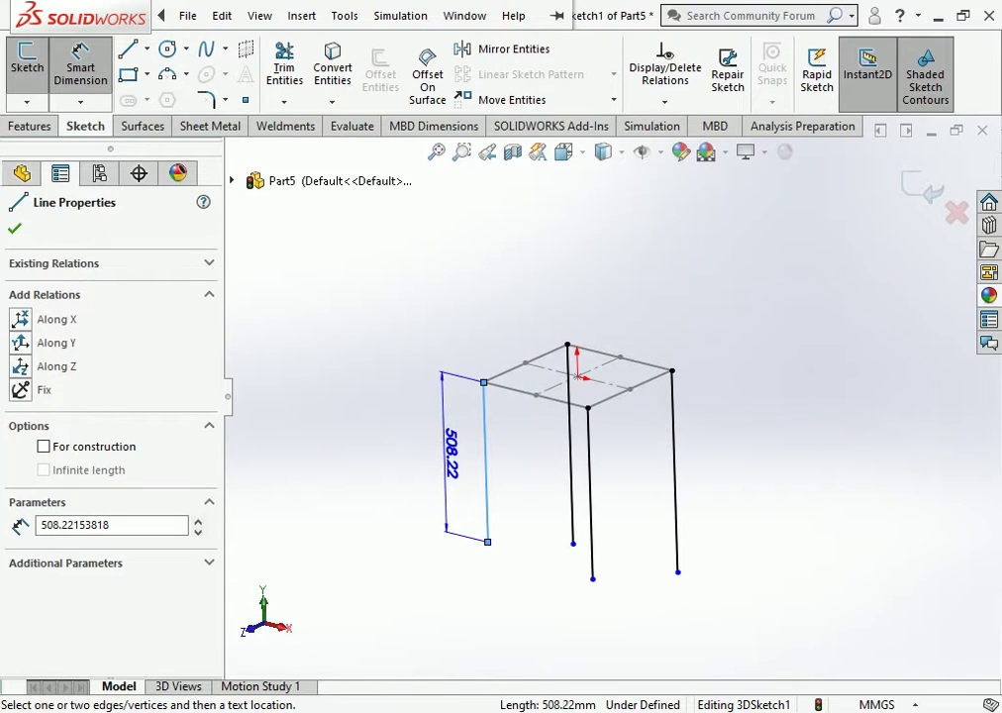
left_click(454, 469)
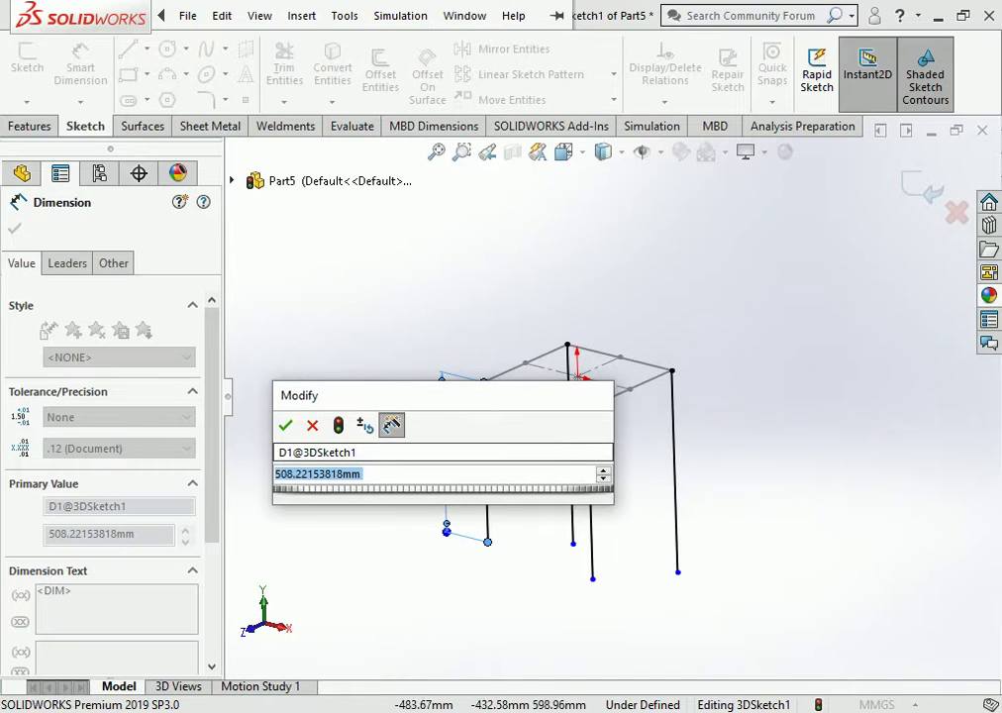
mouse_move(299, 395)
left_mouse_down()
mouse_move(307, 275)
mouse_move(341, 258)
left_mouse_up()
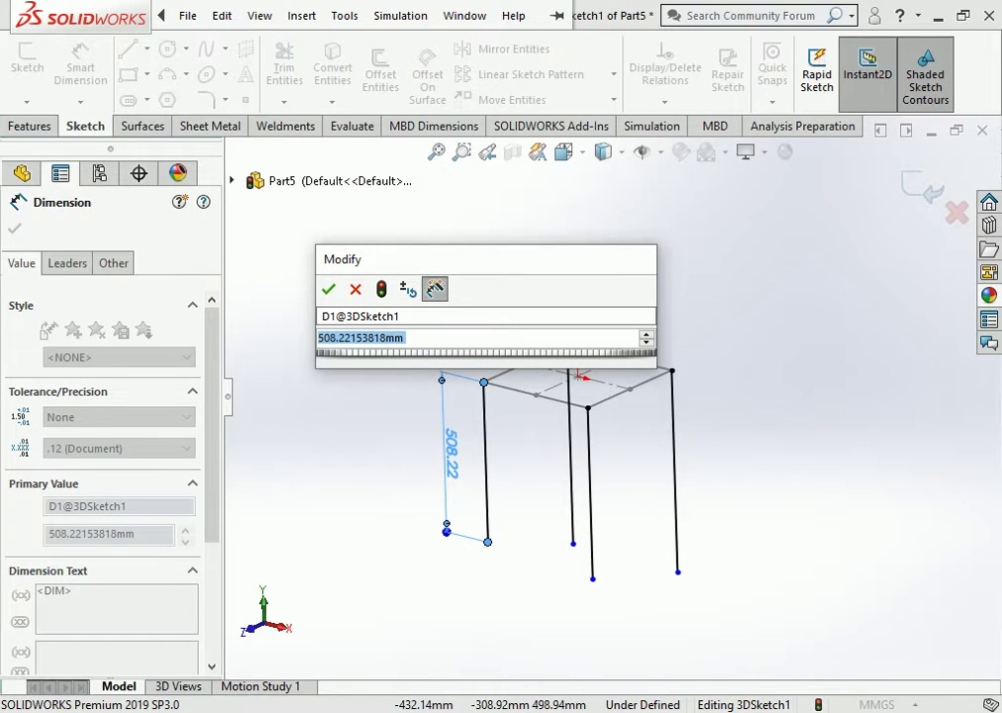
type("600")
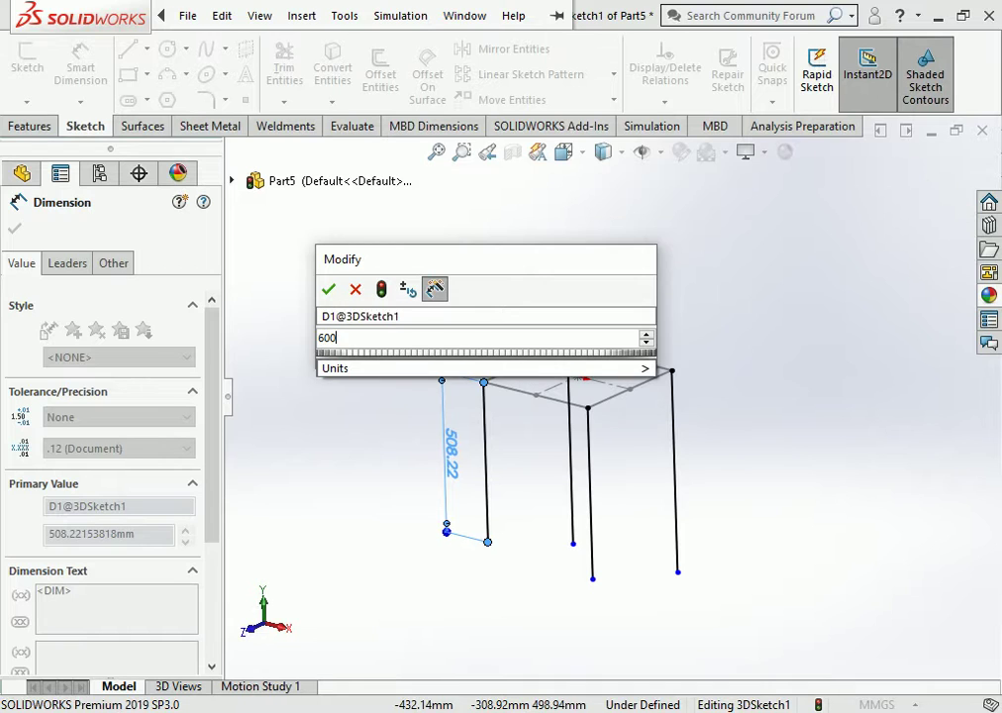
key("Return")
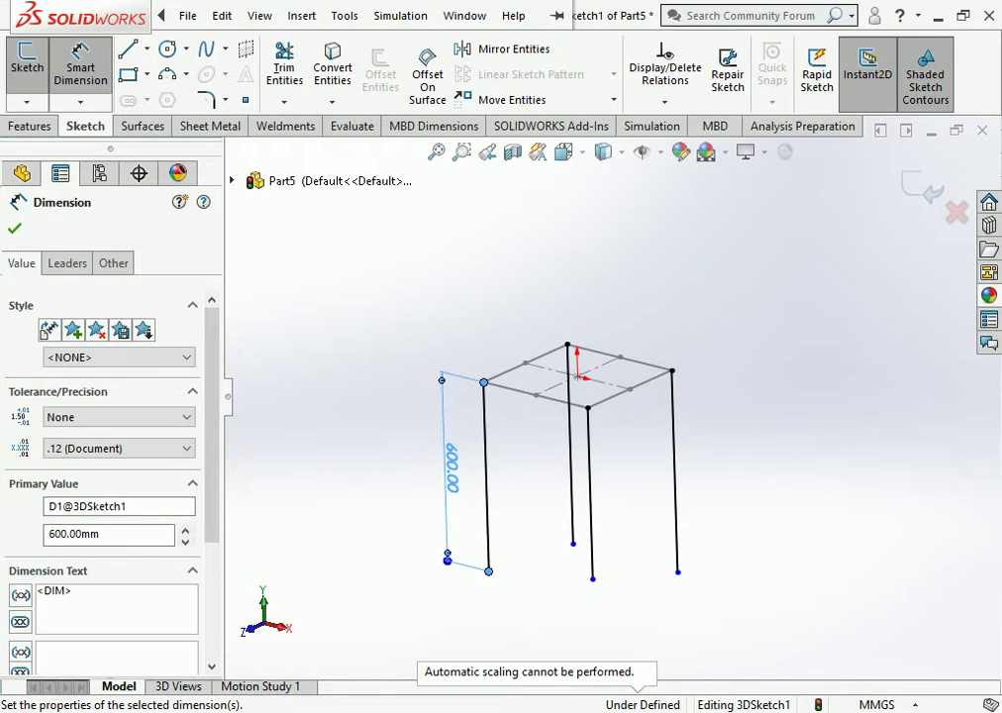
key("Escape")
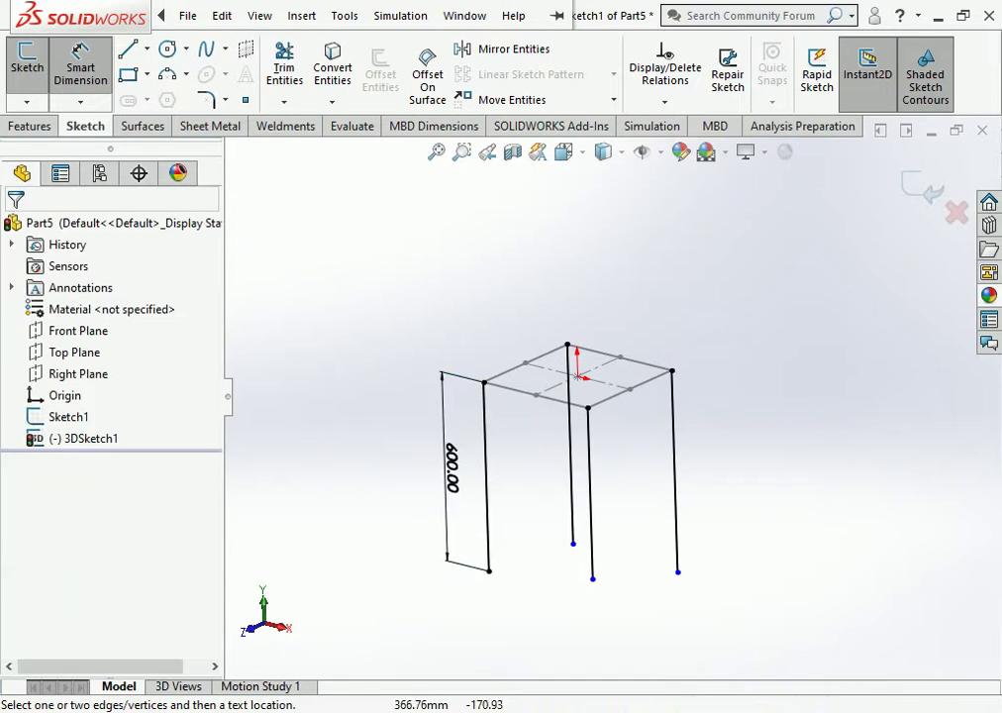
left_click(570, 445)
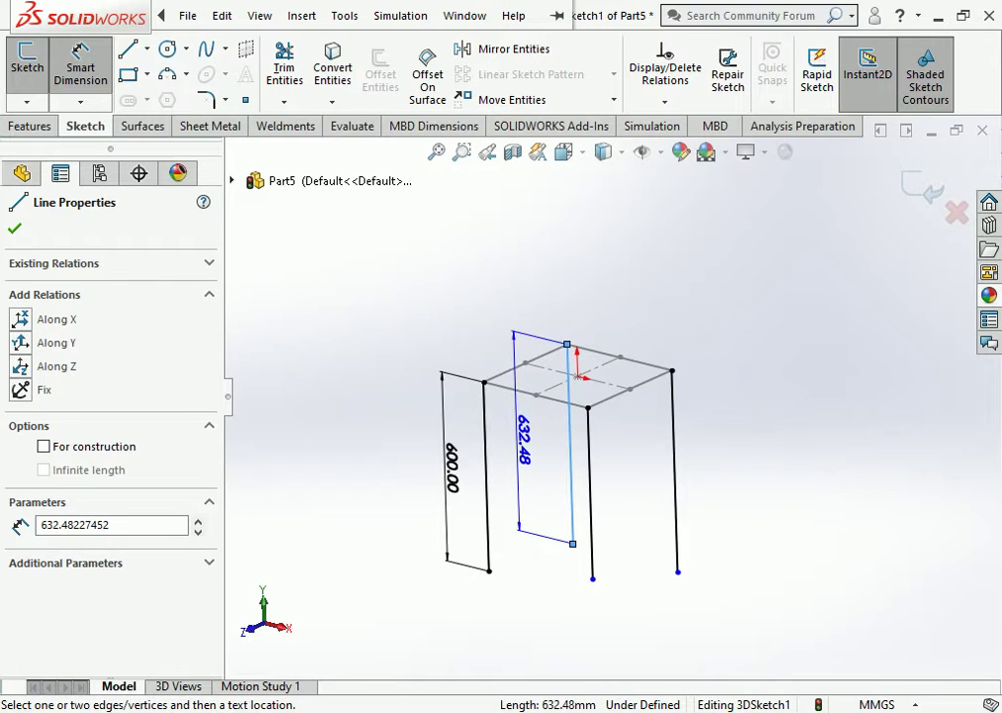
left_click(518, 439)
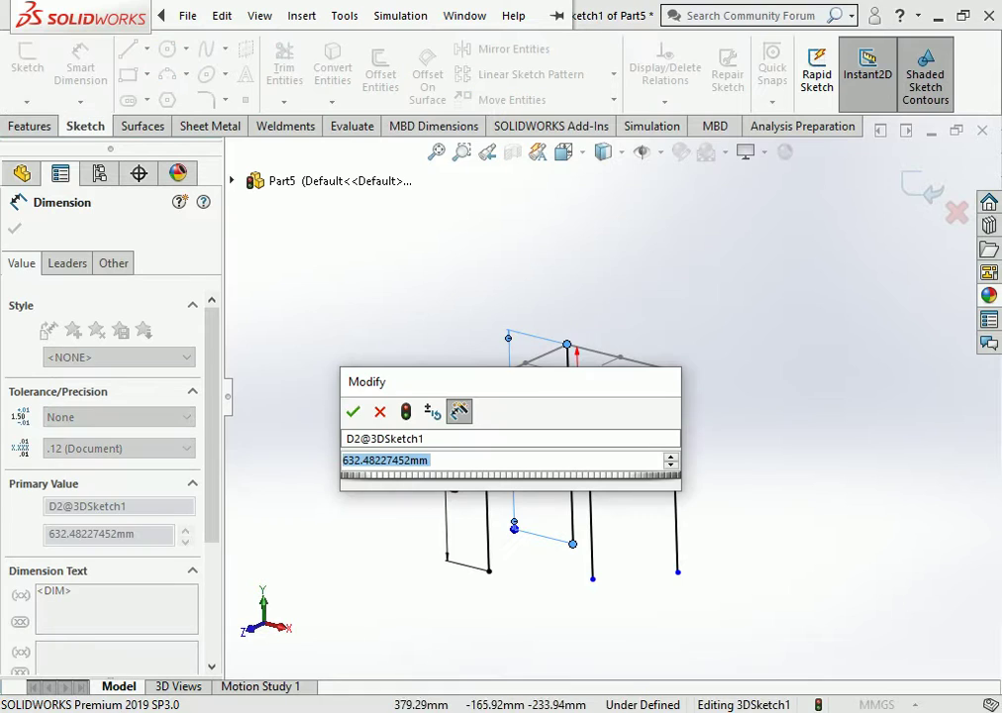
left_click_drag(415, 381, 670, 251)
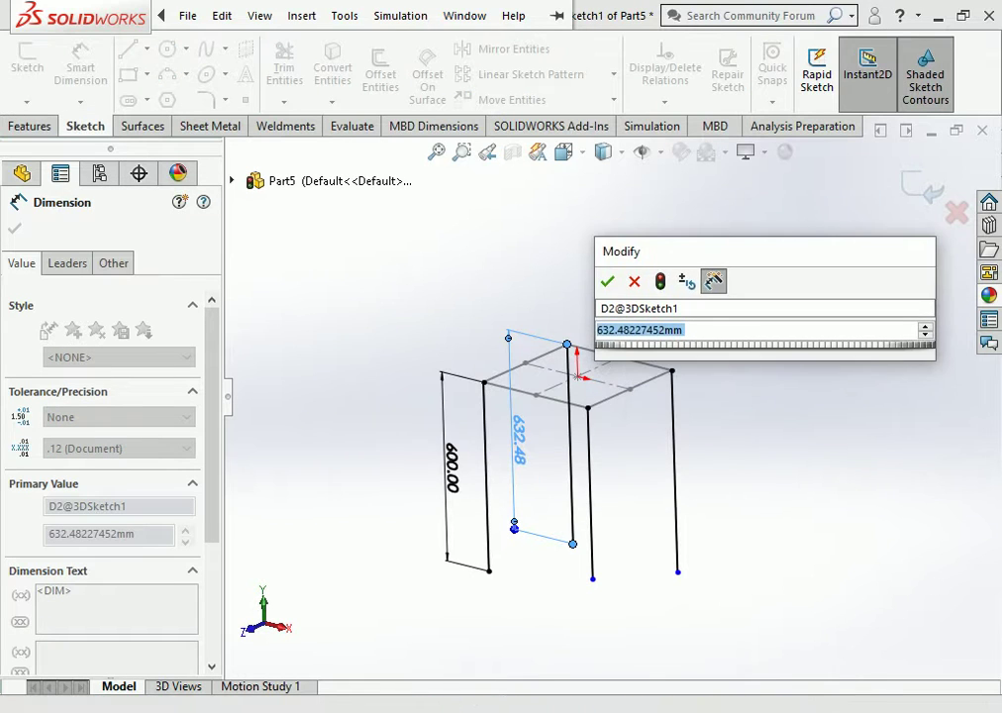
type("6")
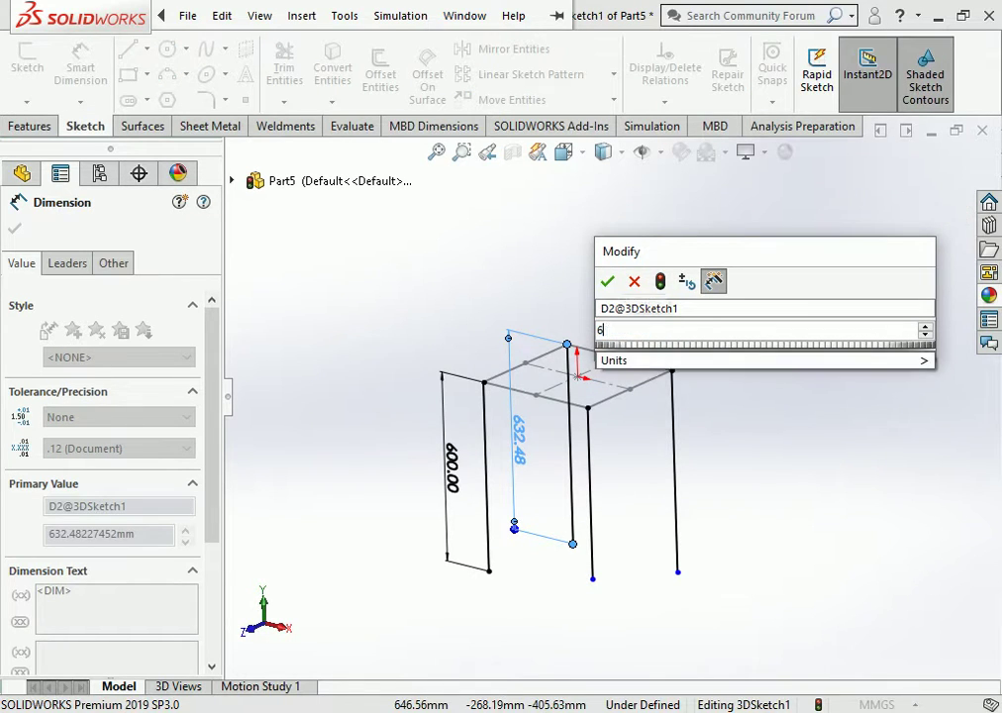
type("00")
key("Return")
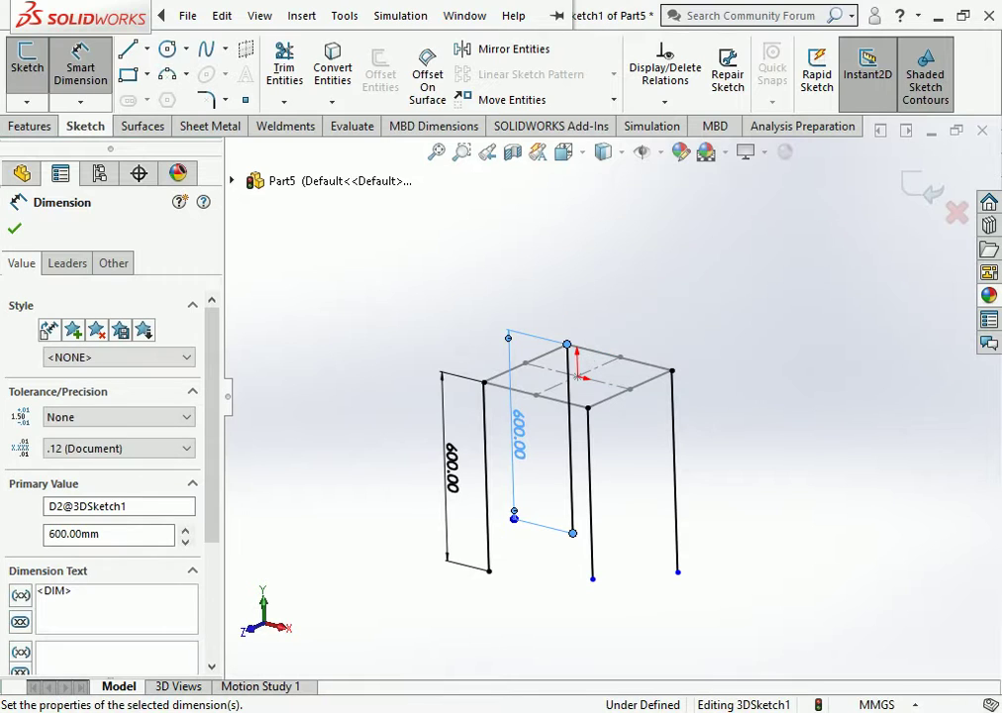
key("Escape")
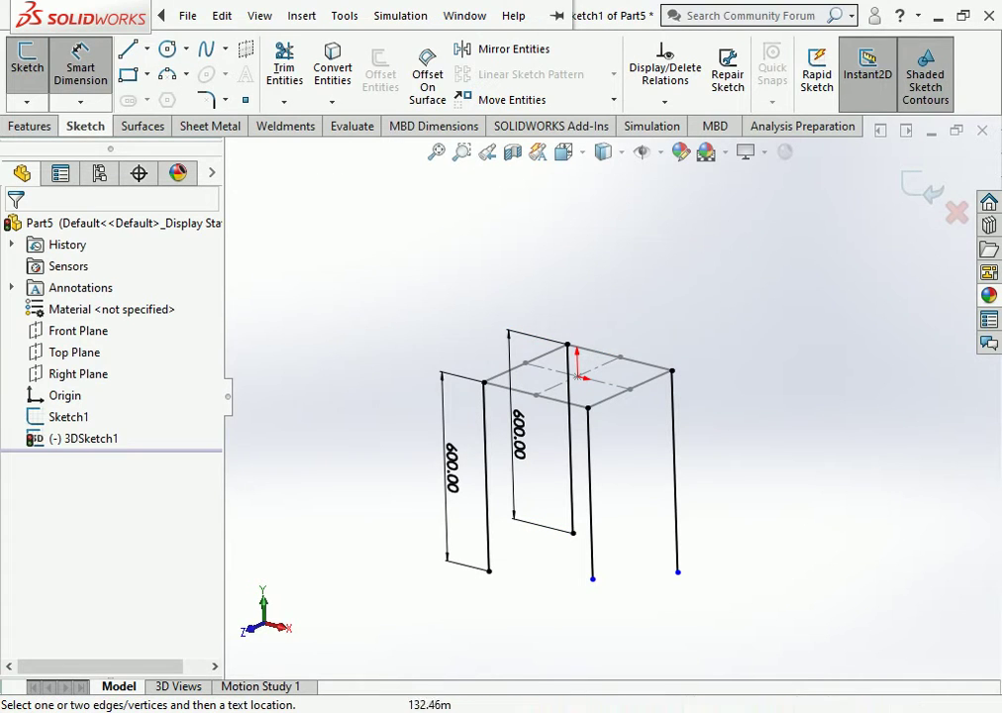
Step: Dimension the front and right legs to 600 mm, fully defining 3DSketch1
left_click(590, 493)
left_click(631, 494)
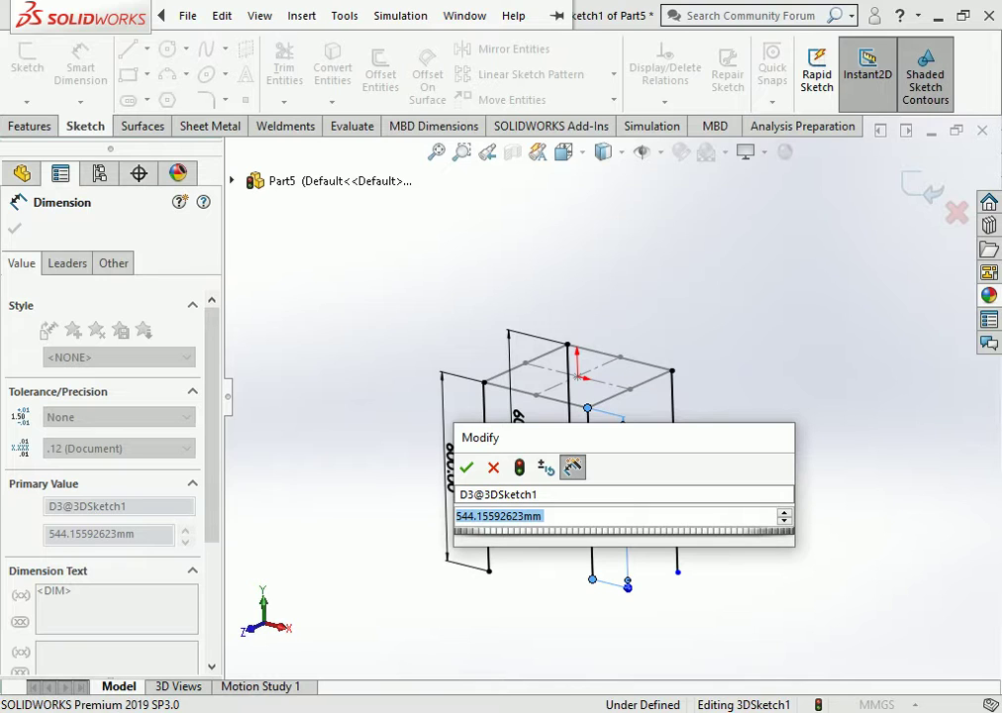
type("600")
key("Return")
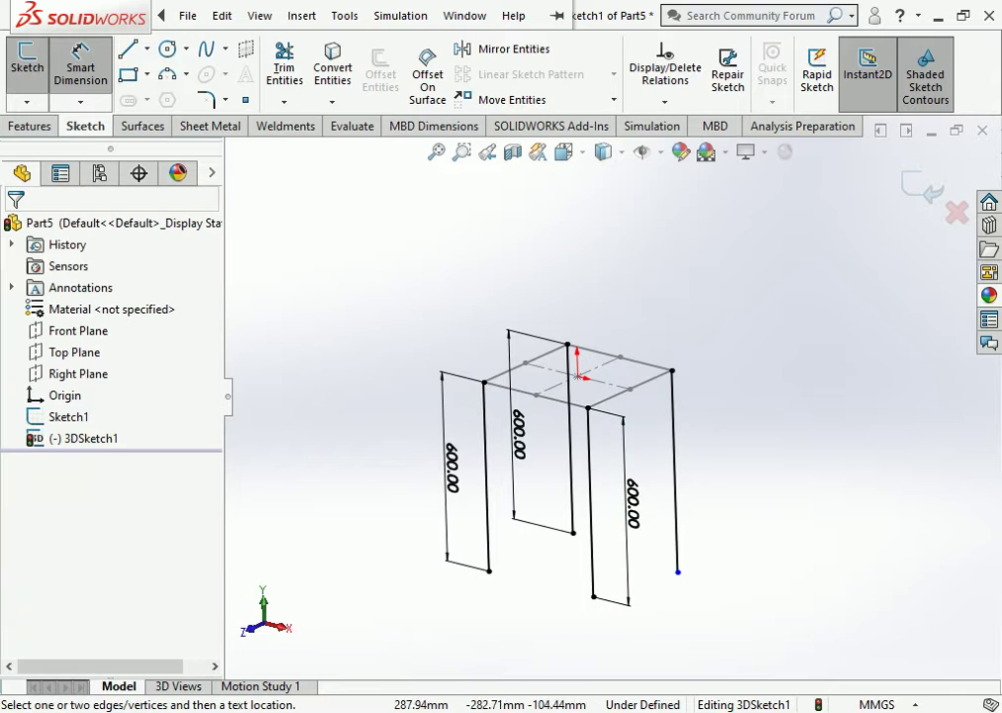
left_click(674, 470)
left_click(707, 451)
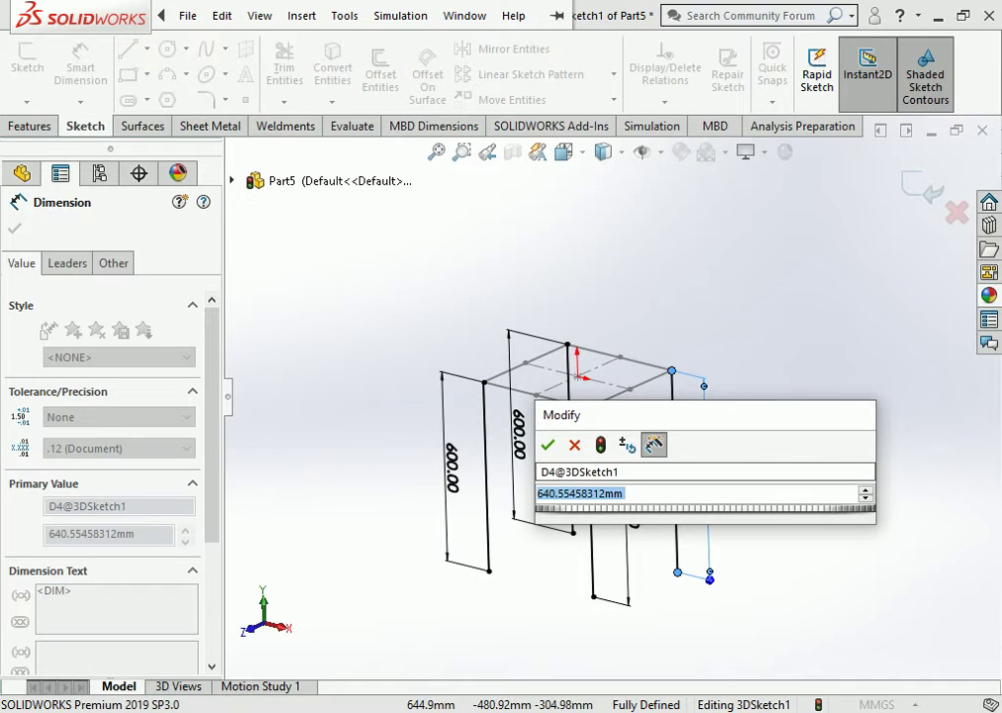
left_click_drag(614, 414, 592, 214)
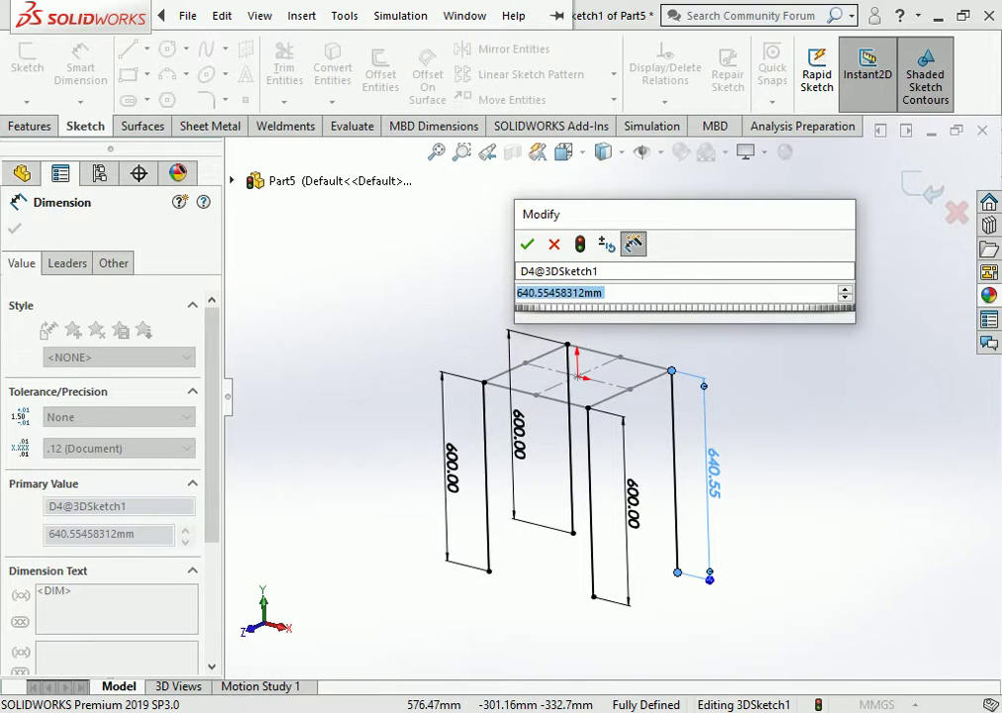
type("600")
key("Return")
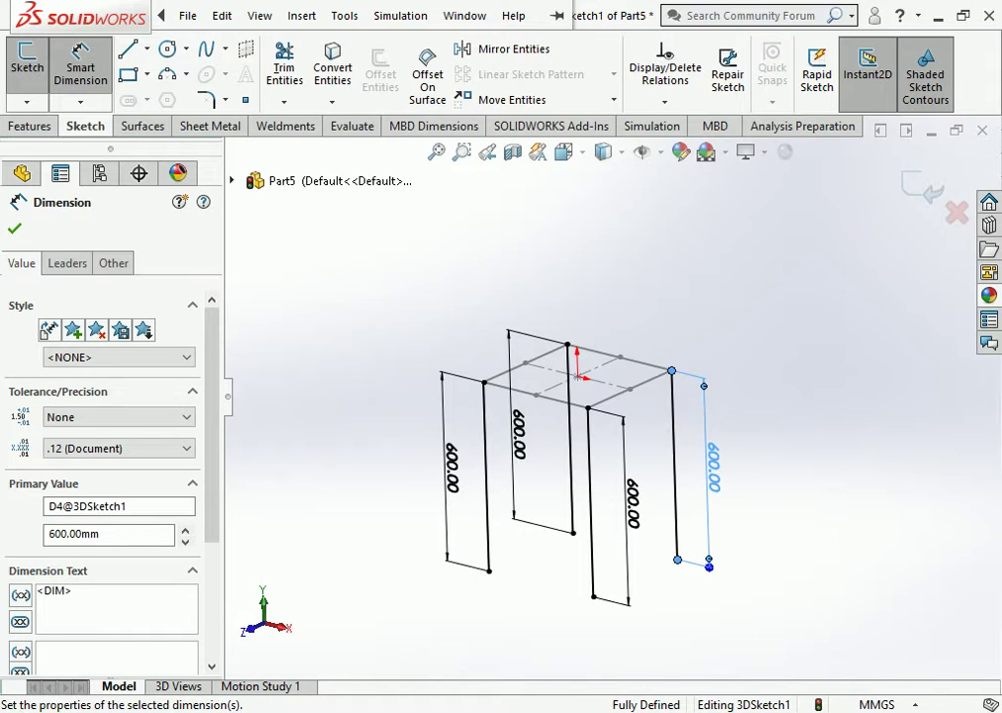
key("Escape")
Step: Orbit the frame and drag the rear and front-left 600.00 dimensions clear of their legs
middle_click_drag(594, 495, 634, 476)
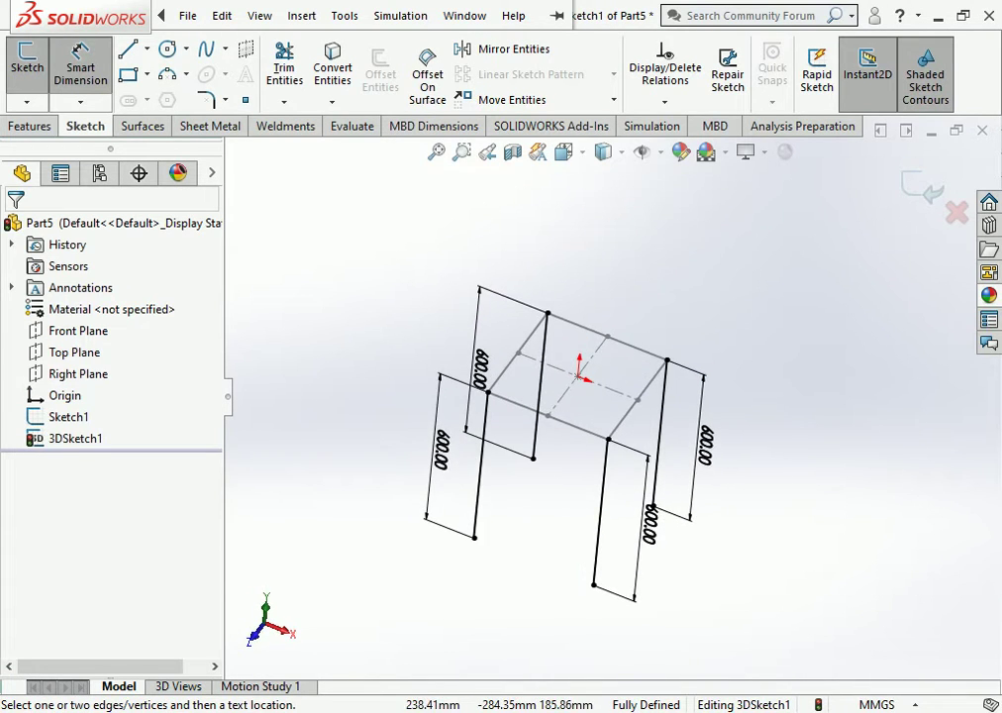
scroll(618, 499, "down", 3)
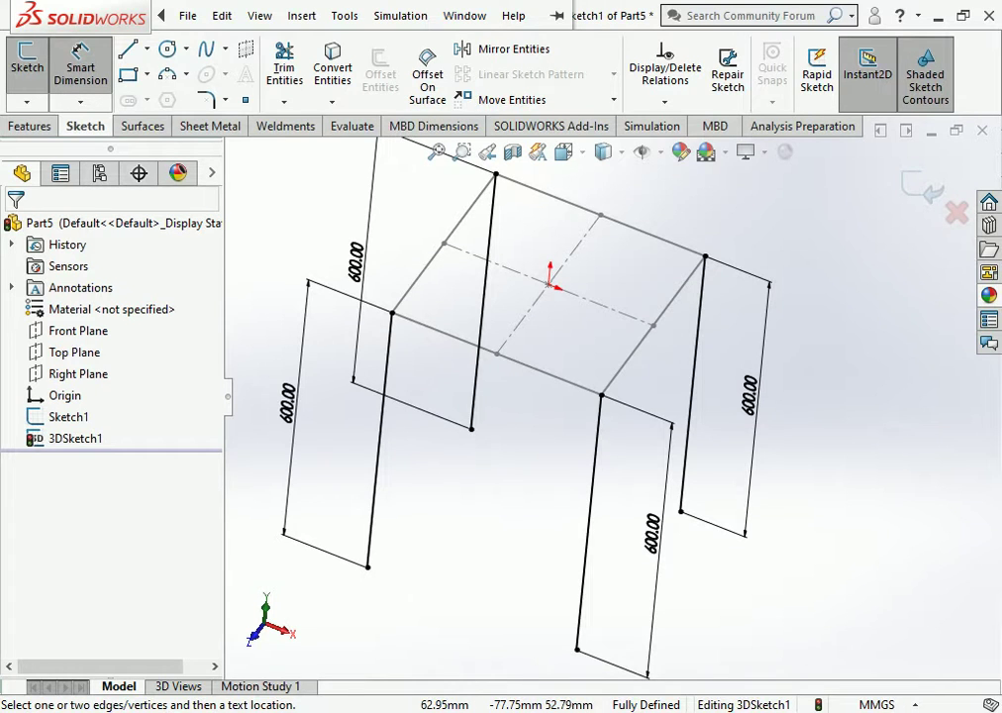
middle_click_drag(549, 287, 475, 317)
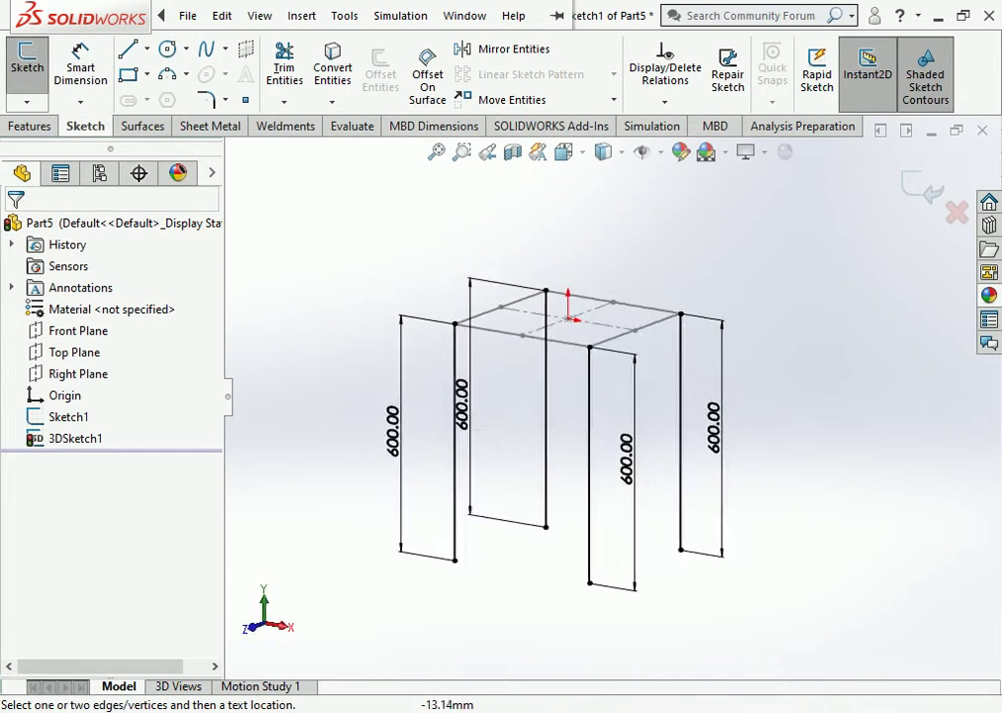
mouse_move(572, 319)
middle_mouse_down()
mouse_move(564, 316)
mouse_move(572, 321)
middle_mouse_up()
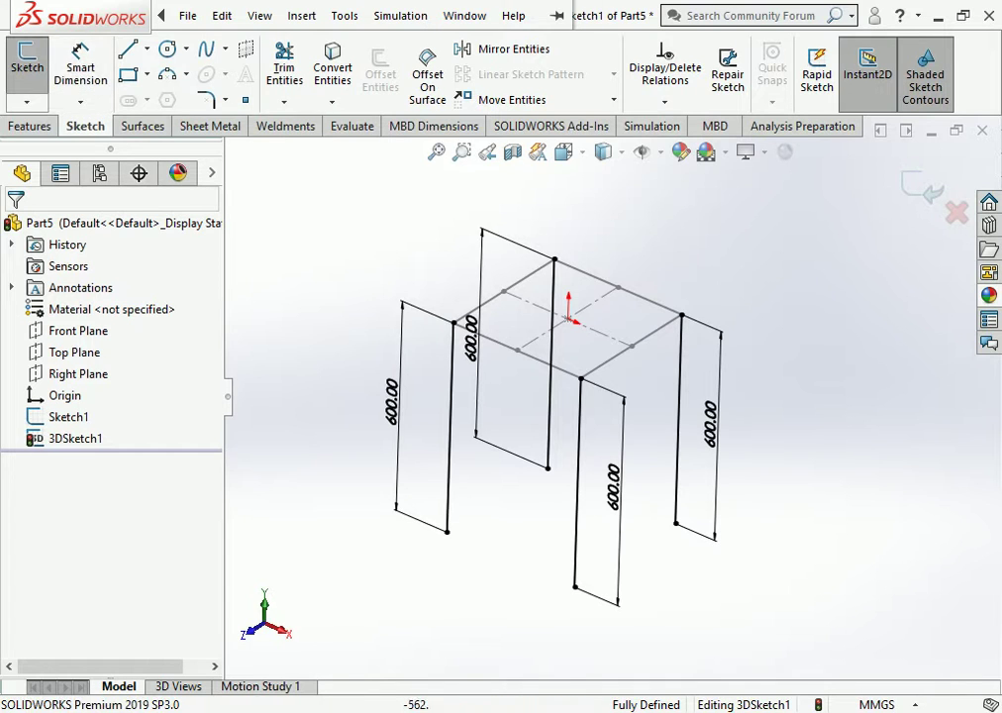
middle_click_drag(572, 319, 575, 318)
left_click_drag(491, 434, 421, 404)
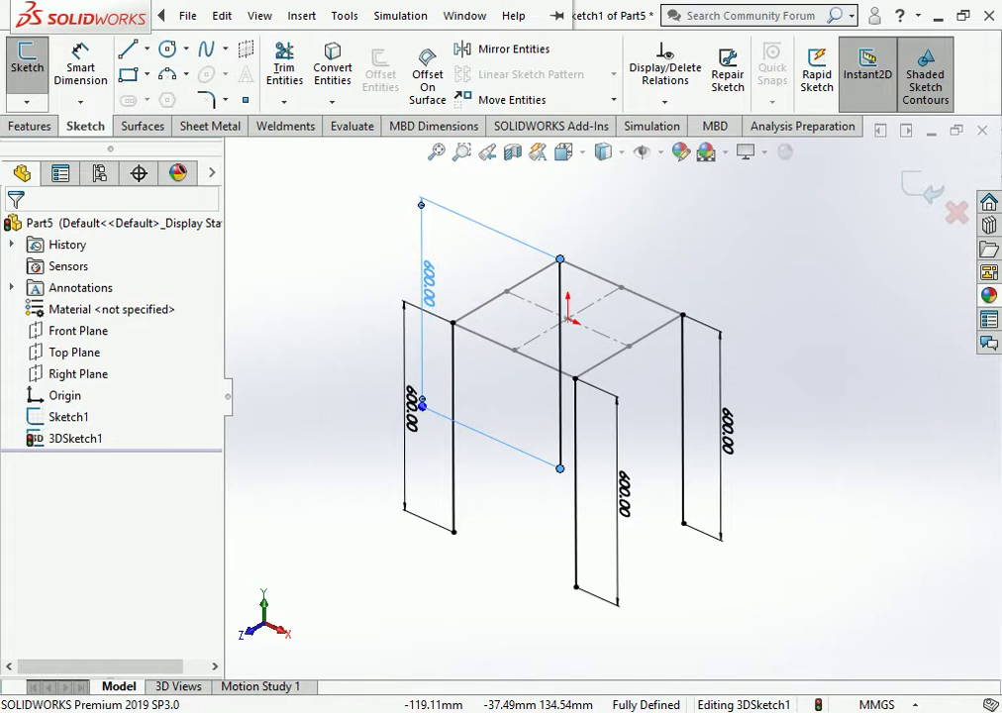
left_click(422, 400)
mouse_move(404, 505)
left_mouse_down()
mouse_move(358, 487)
mouse_move(375, 495)
left_mouse_up()
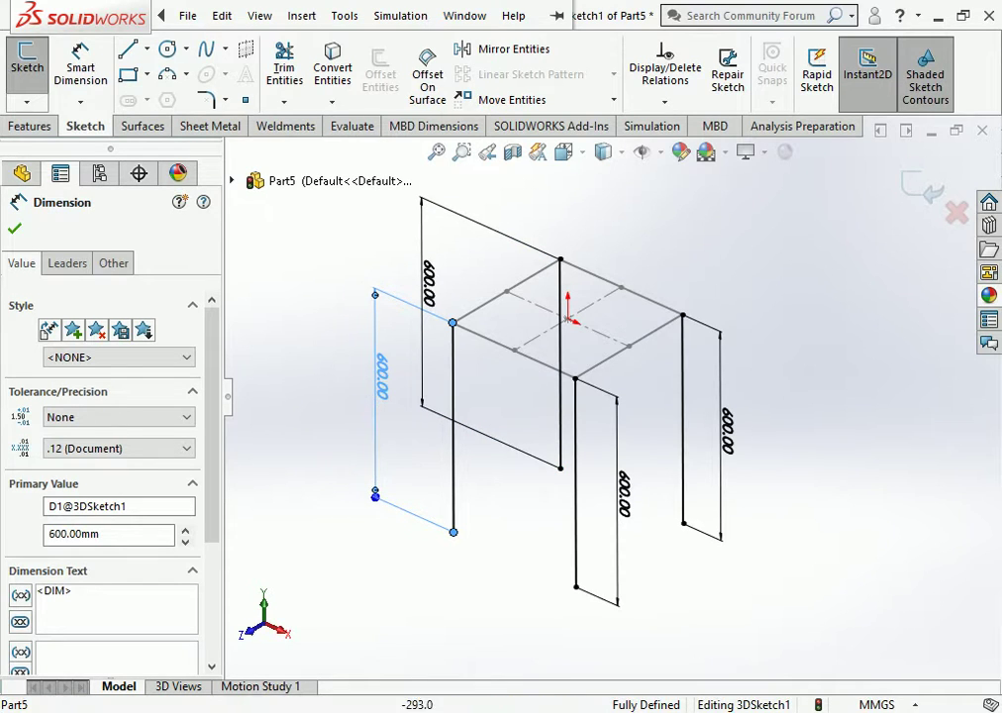
left_click_drag(421, 404, 452, 419)
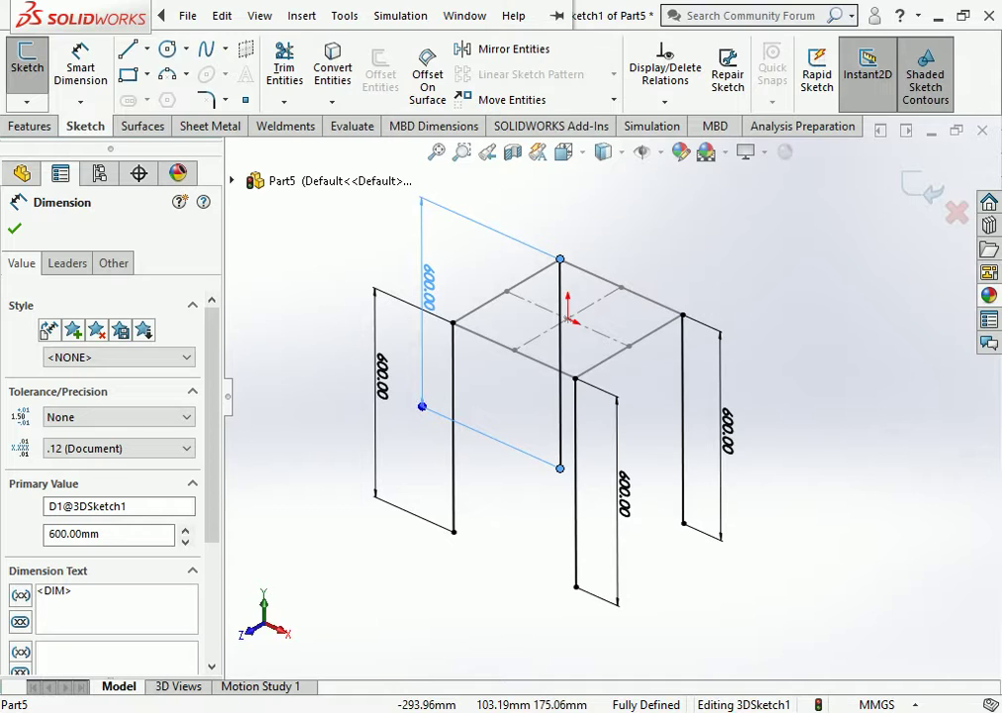
key("Escape")
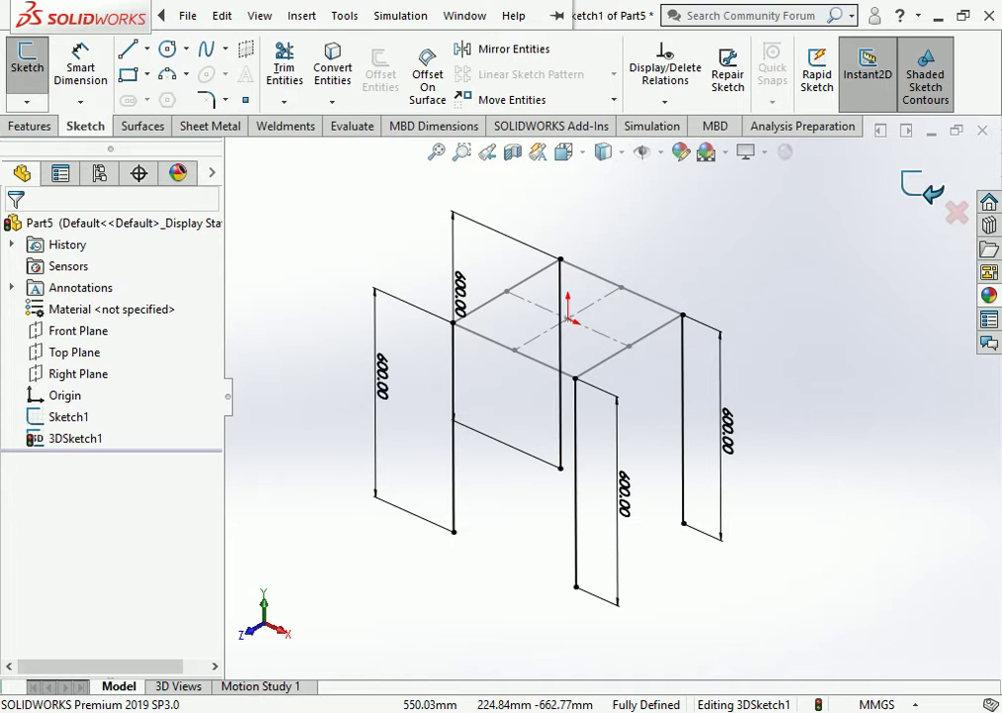
Step: Exit 3DSketch1 and select the right top edge to confirm its 400 mm length
left_click(931, 188)
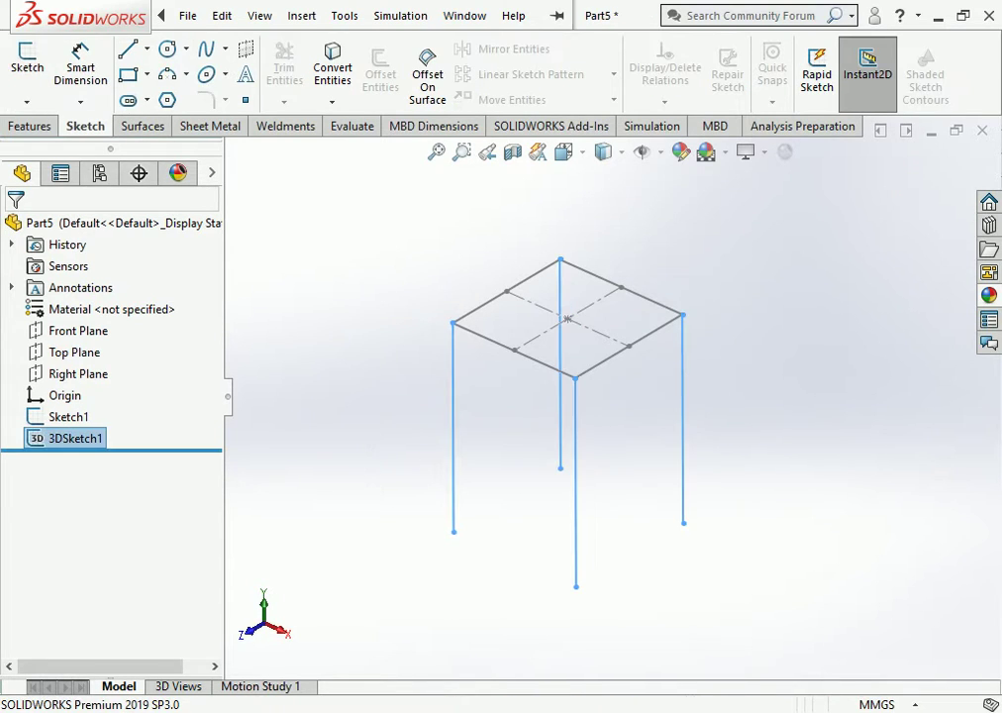
key("Escape")
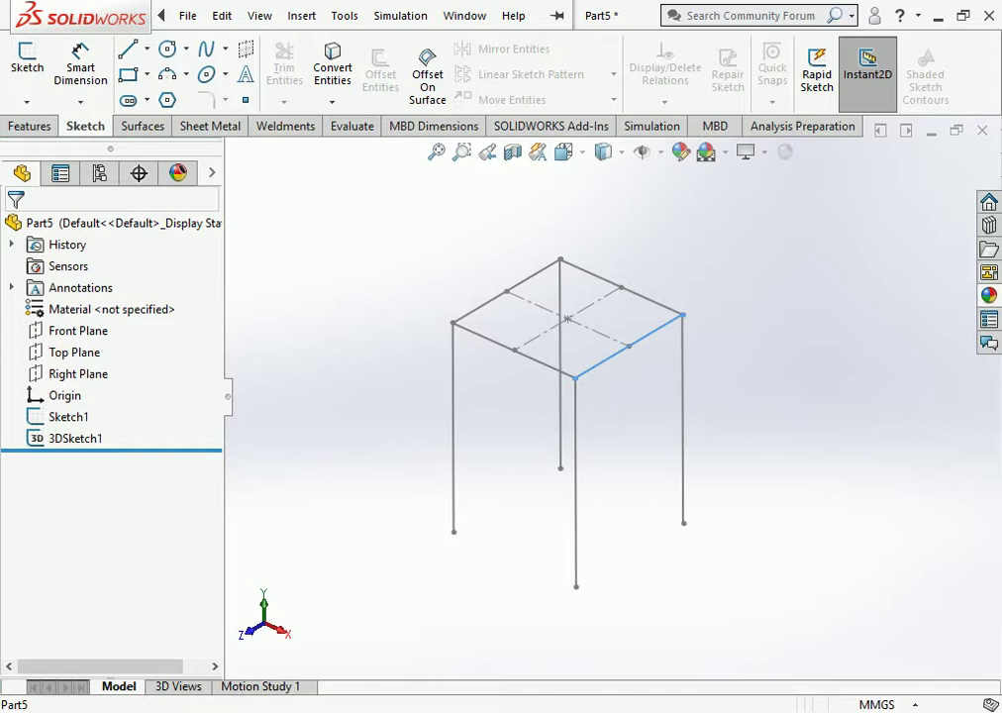
left_click(653, 331)
key("Escape")
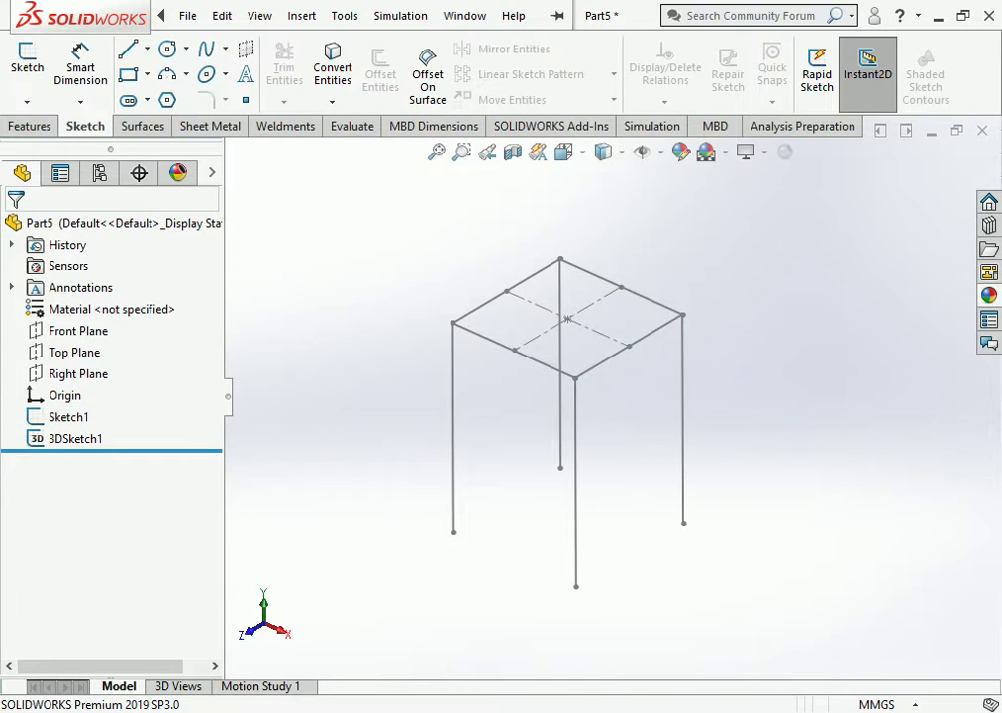
left_click(653, 332)
key("Escape")
left_click(654, 332)
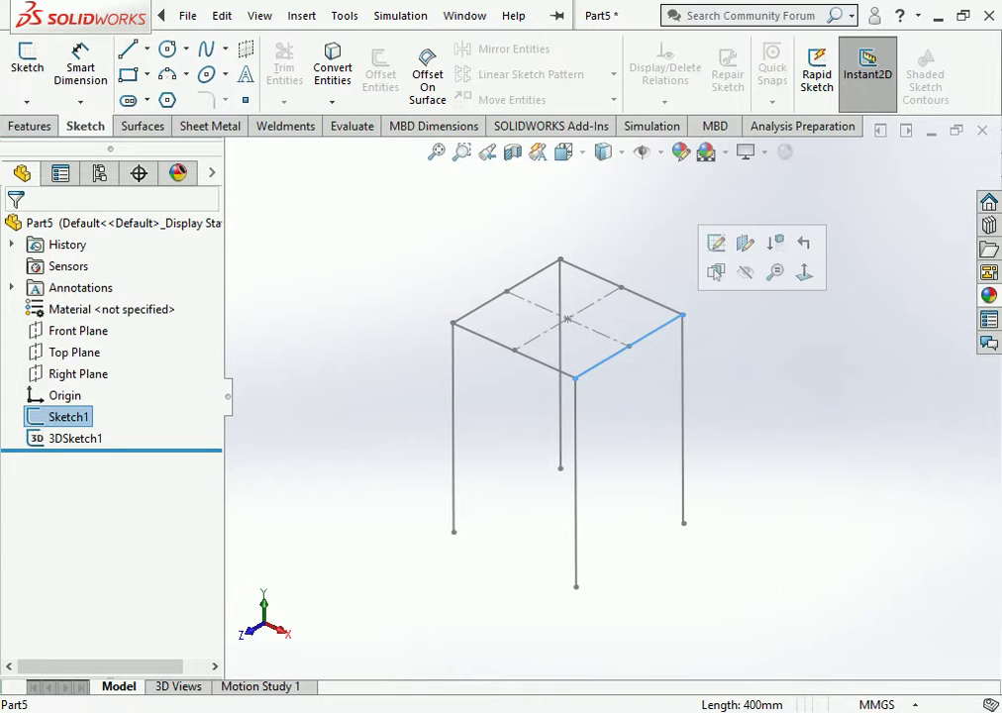
key("Escape")
left_click(654, 332)
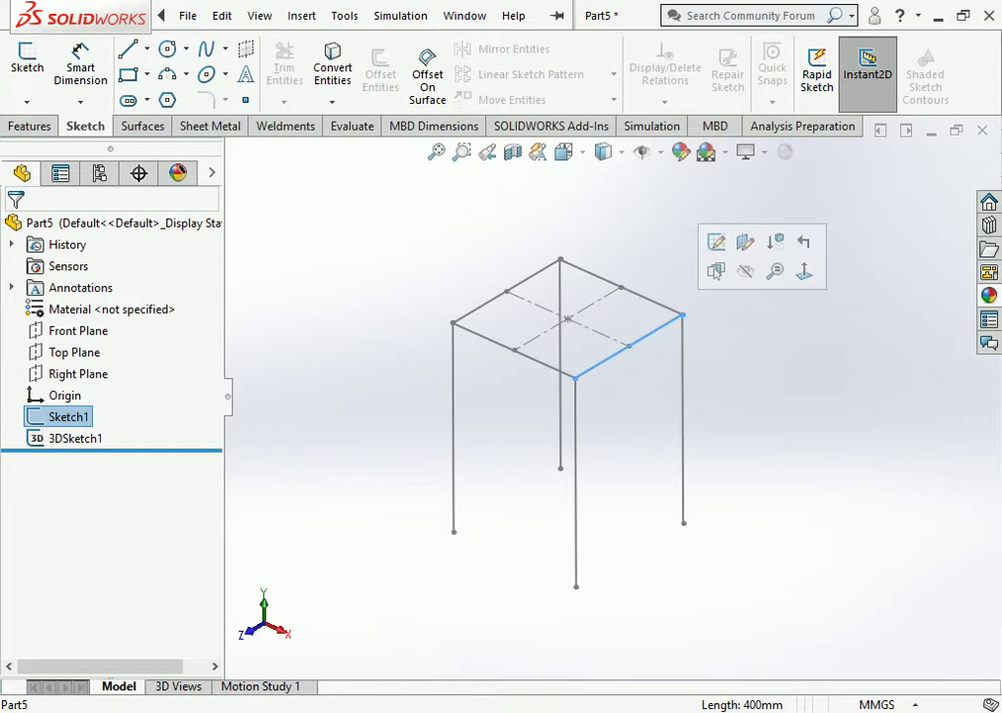
key("Escape")
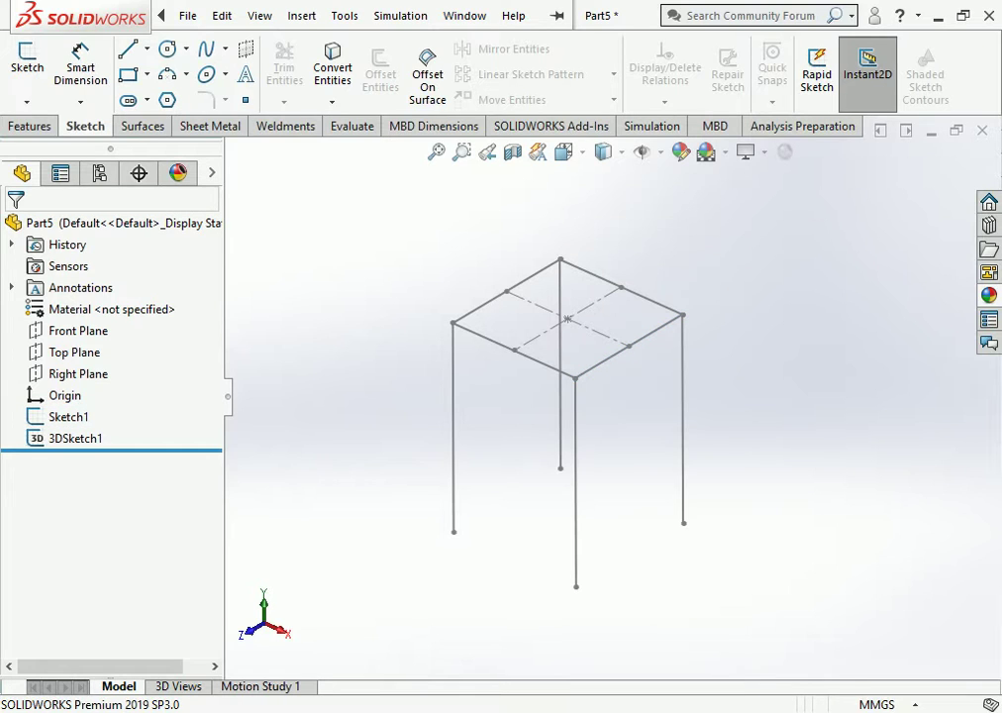
Step: Check the front-right and left top edges, then show the Weldments tools
left_click(513, 16)
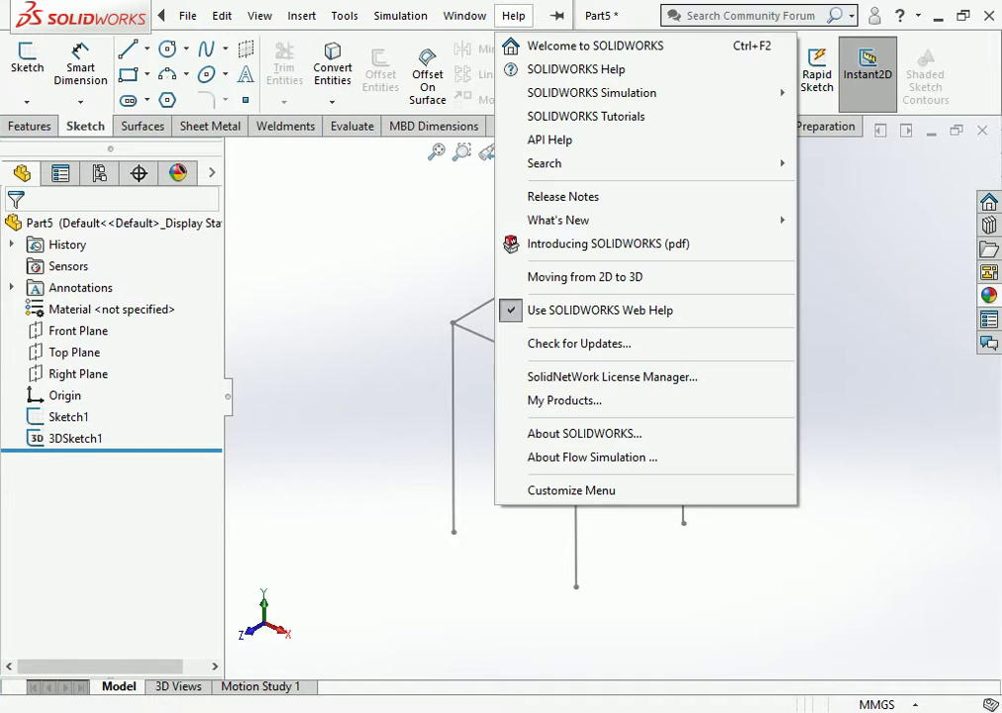
key("Escape")
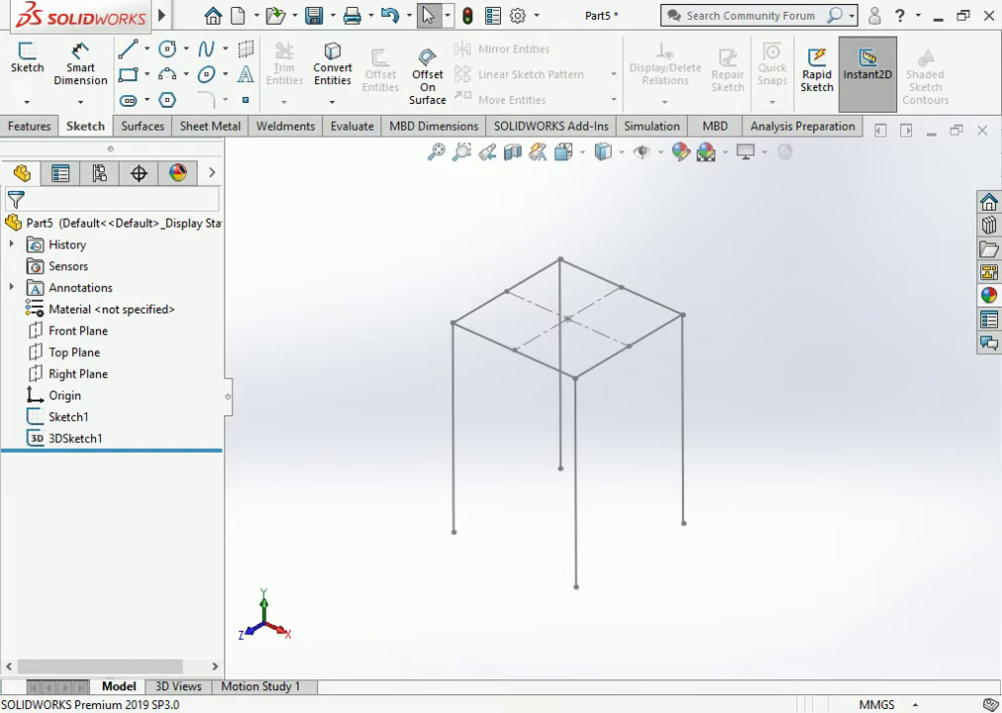
left_click(653, 332)
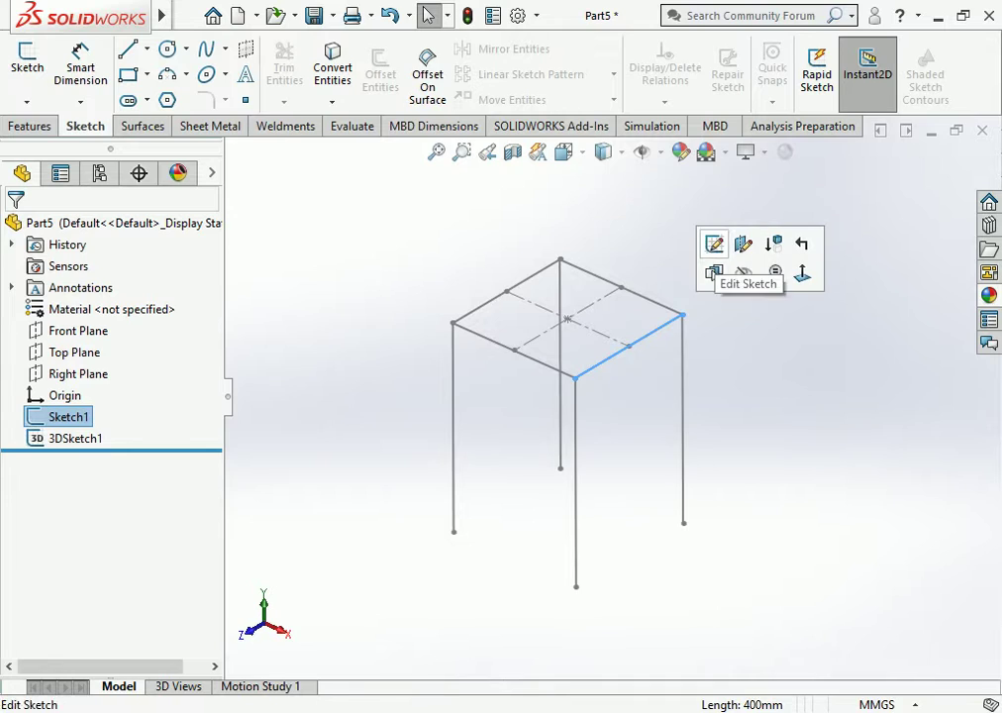
key("Escape")
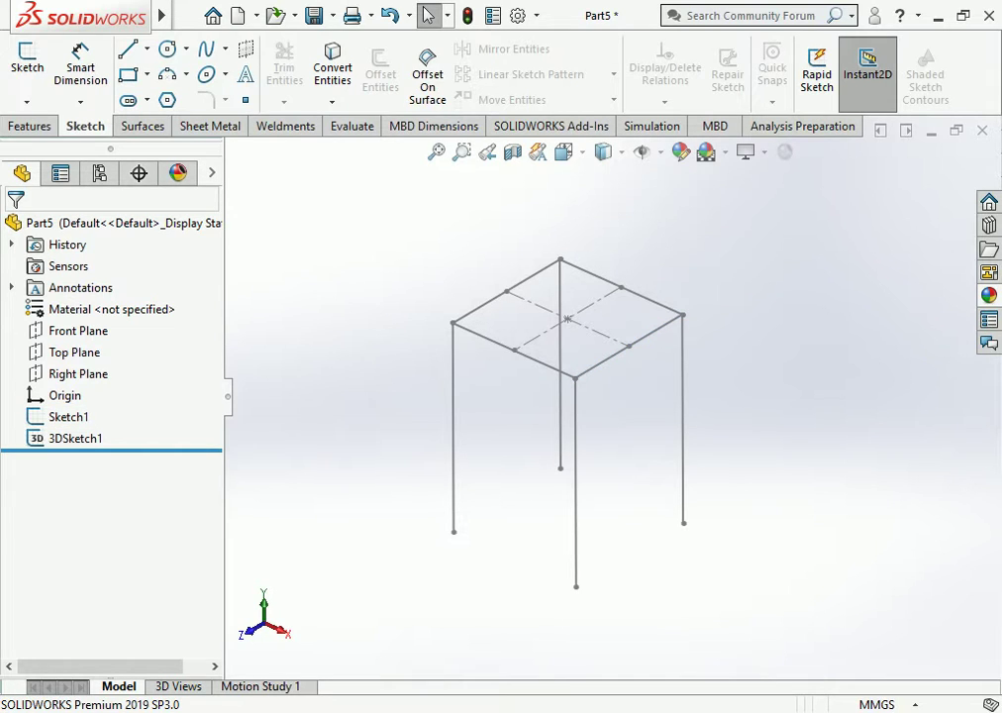
left_click(523, 281)
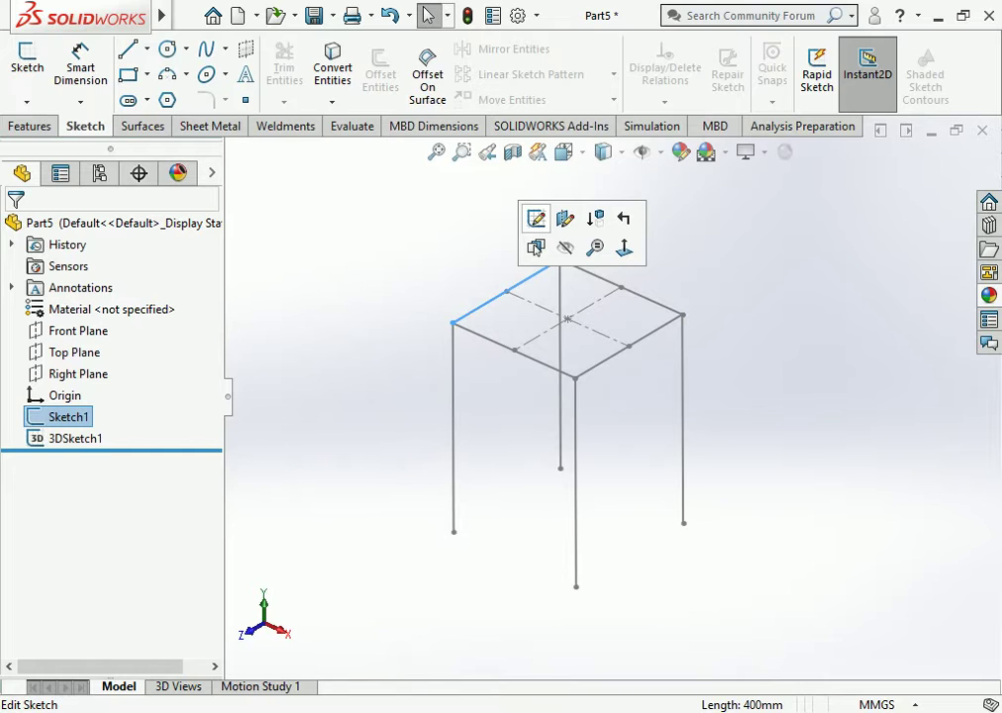
key("Escape")
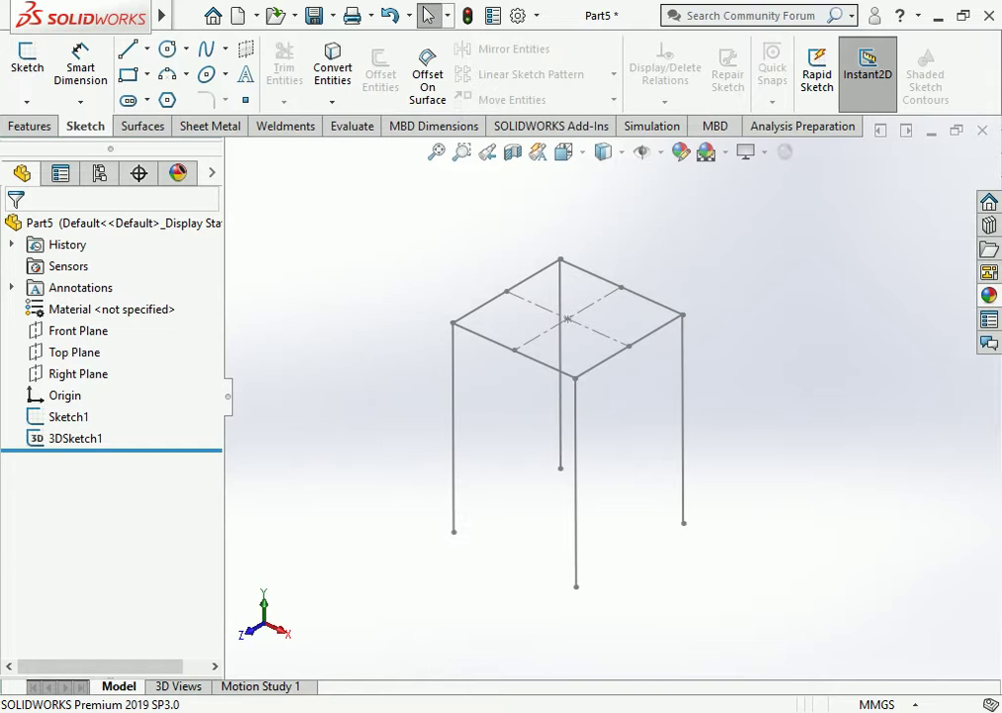
left_click(287, 125)
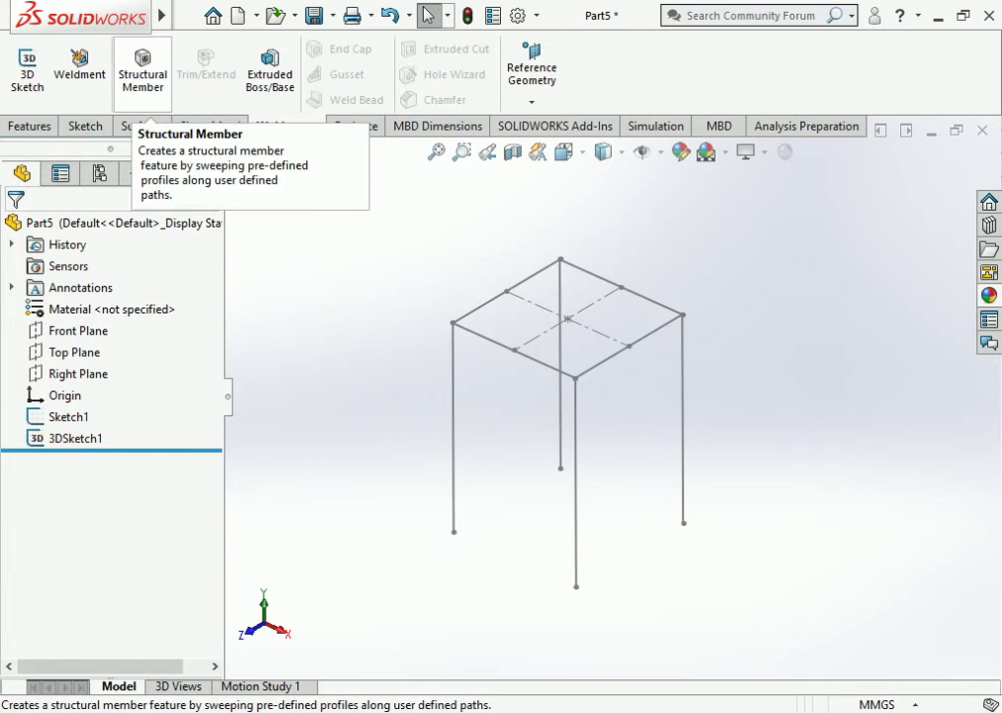
Step: Start a Structural Member with the ISO square tube 30 x 30 x 2.6 profile
left_click(143, 70)
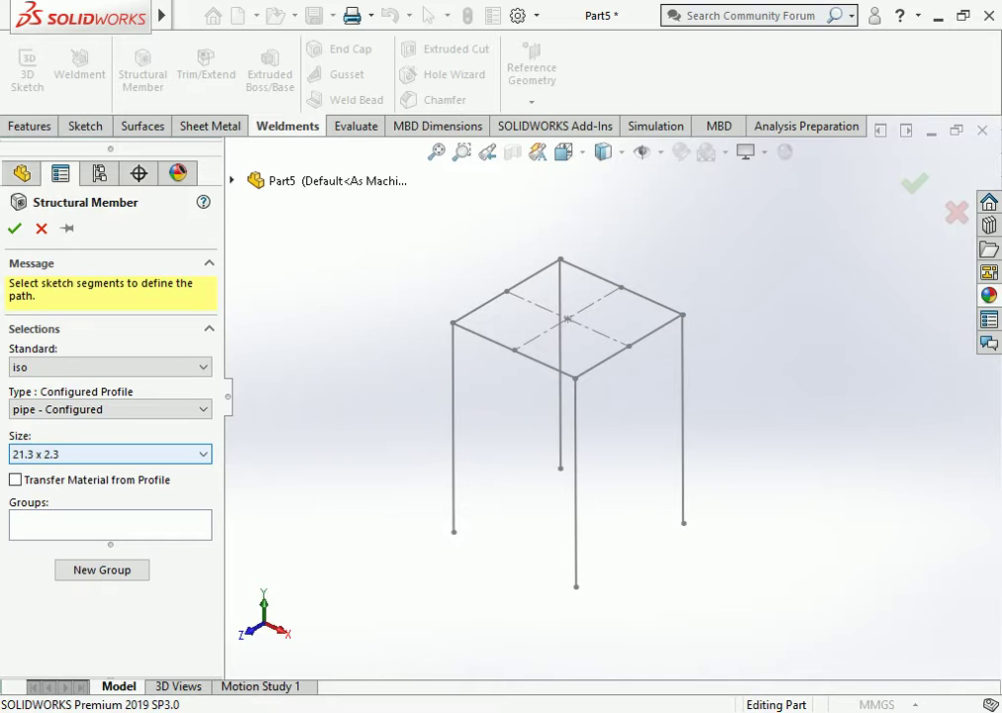
left_click(109, 454)
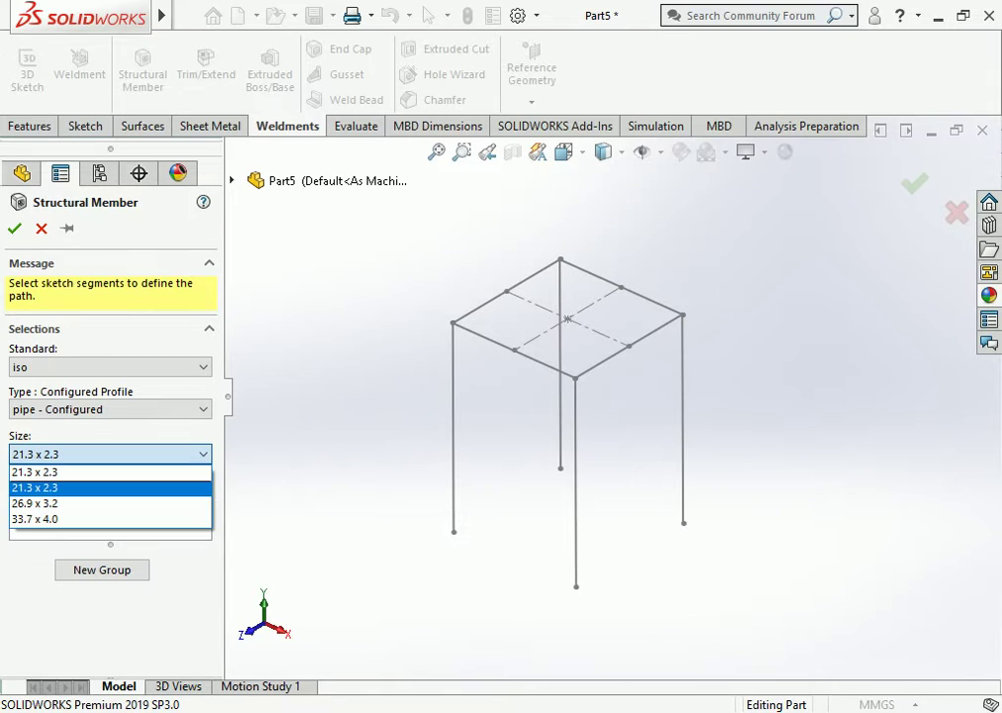
left_click(59, 485)
left_click(109, 408)
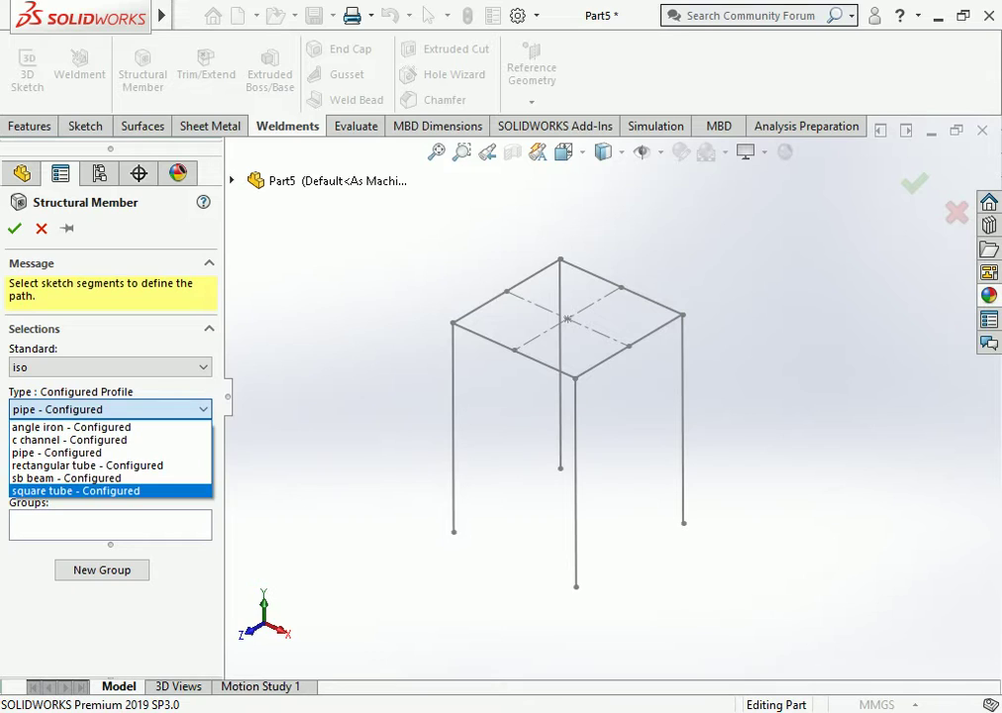
left_click(59, 490)
left_click(109, 454)
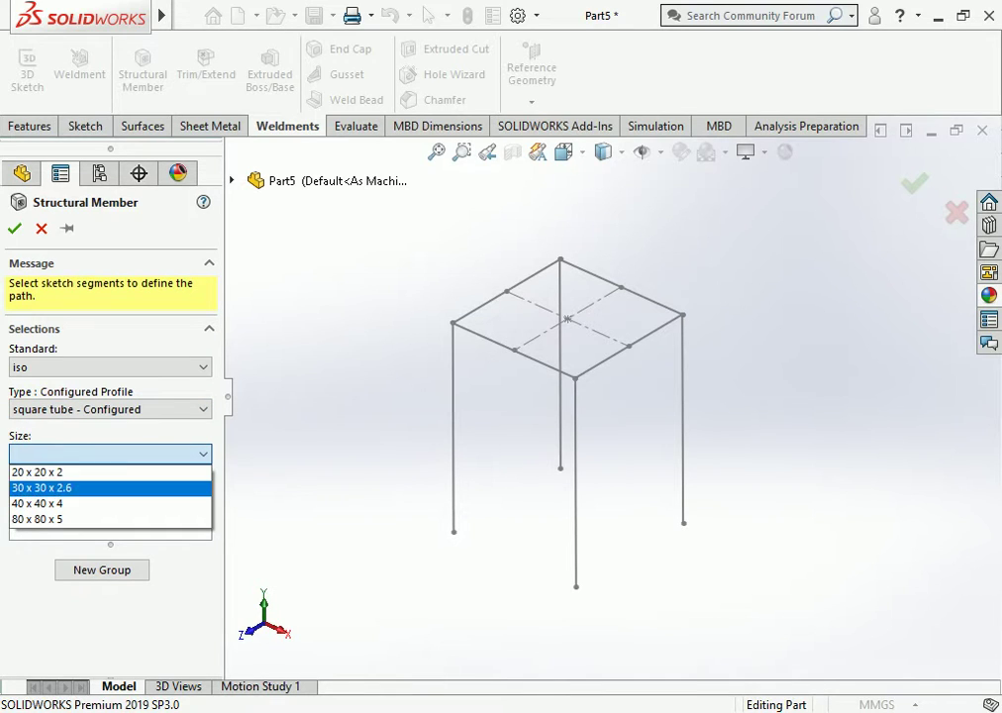
left_click(39, 487)
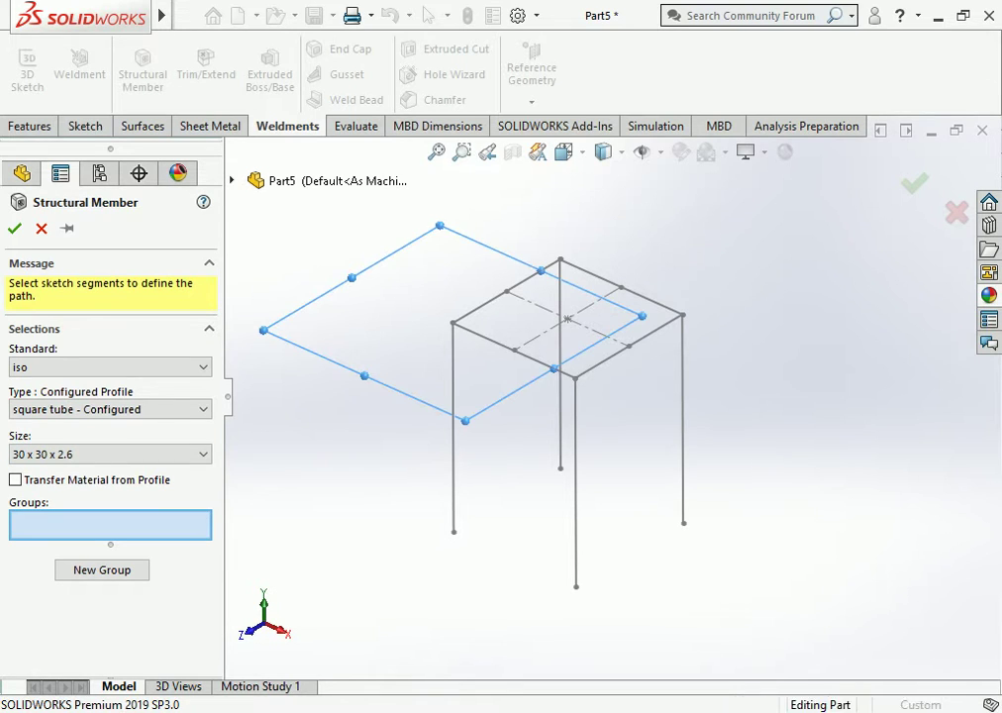
Step: Discard a trial leg pick by deleting Group1, then cancel and restart Structural Member
left_click(447, 327)
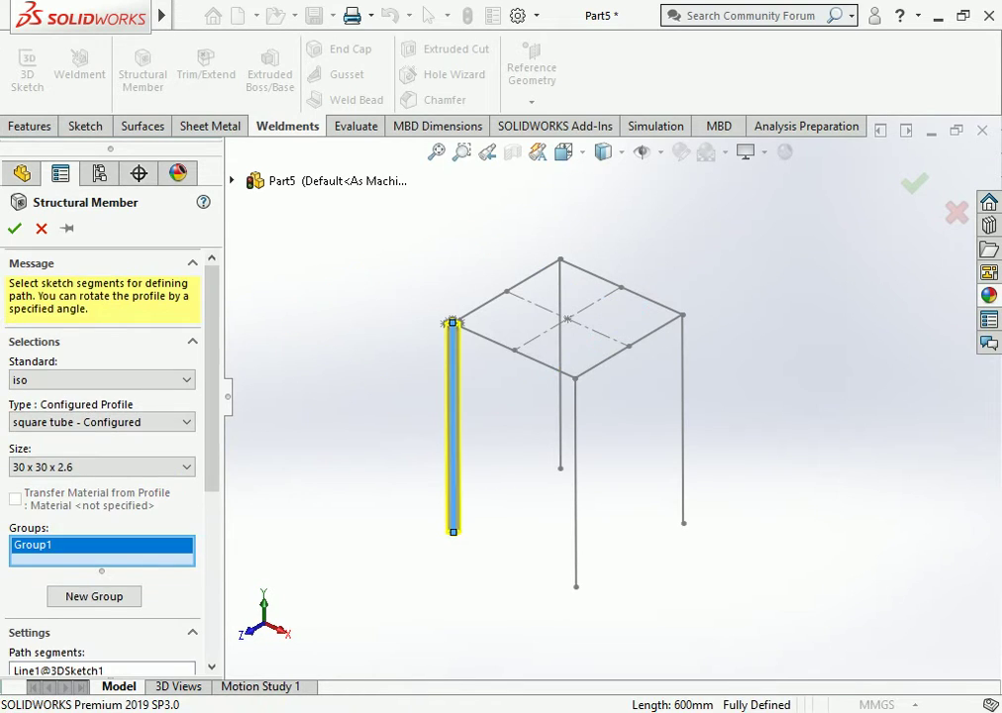
right_click(127, 545)
left_click(168, 555)
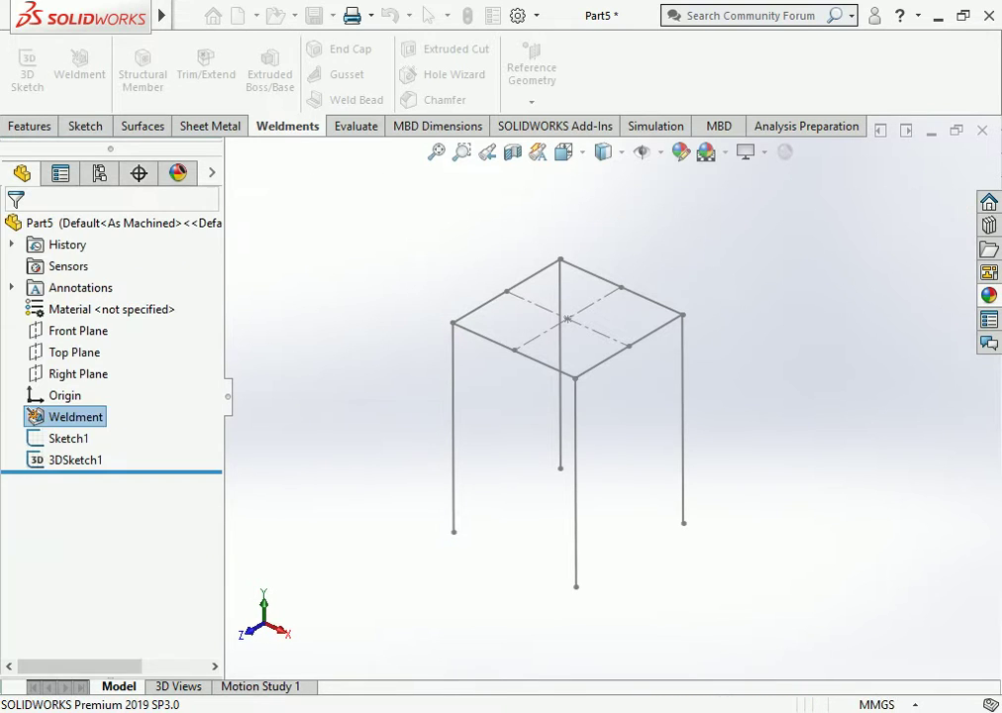
key("Escape")
left_click(143, 69)
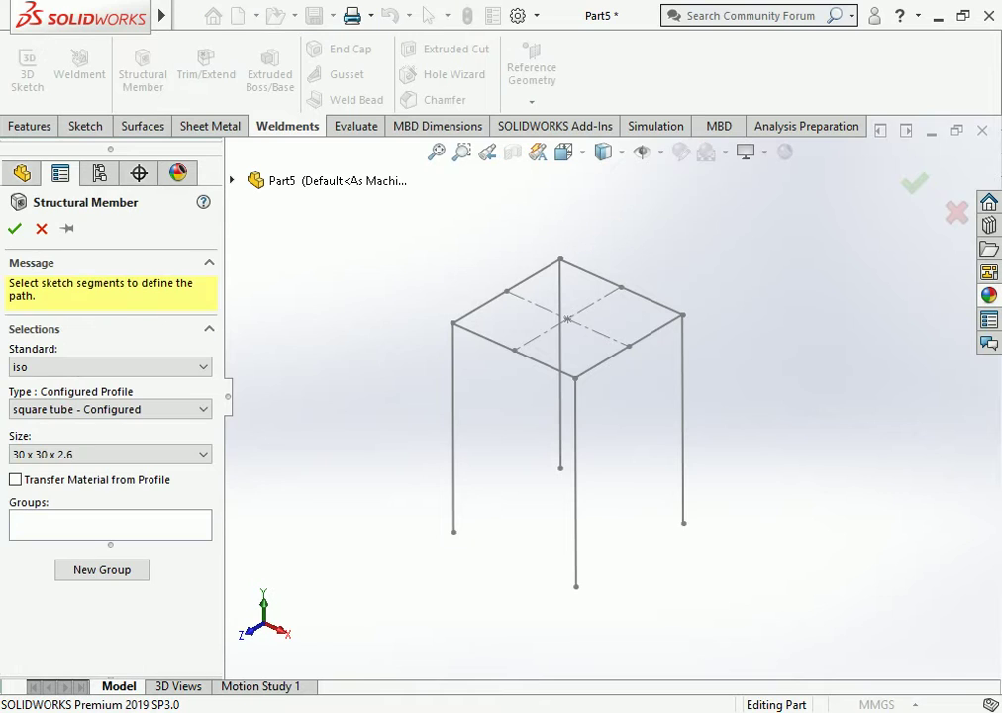
Step: Select the four top square lines as the first square-tube member group
left_click(458, 318)
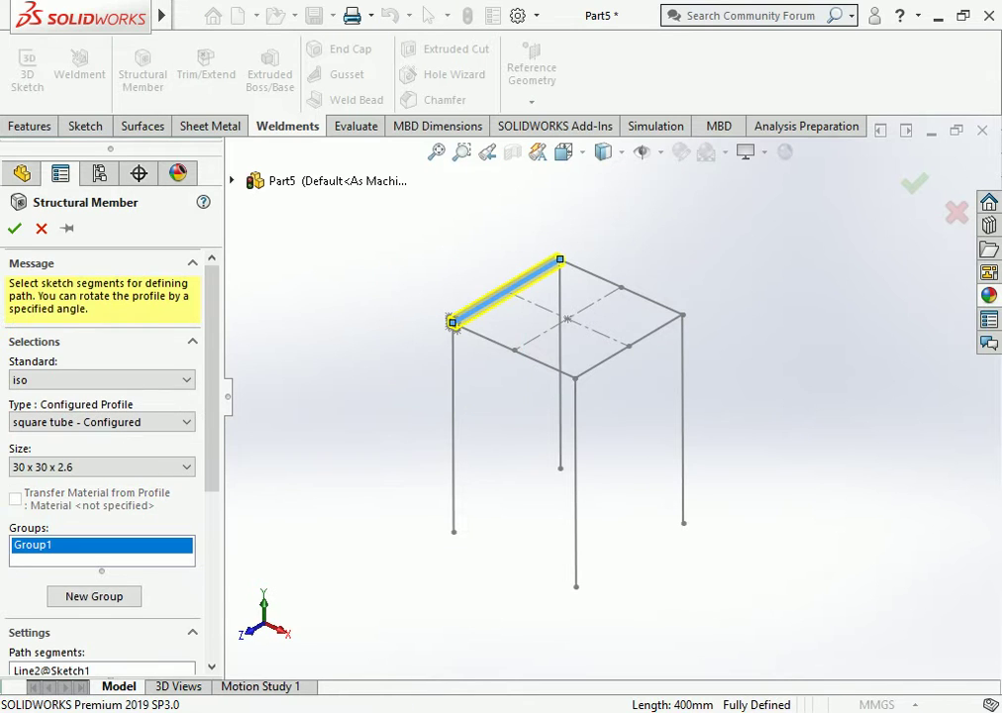
left_click(621, 287)
left_click(629, 346)
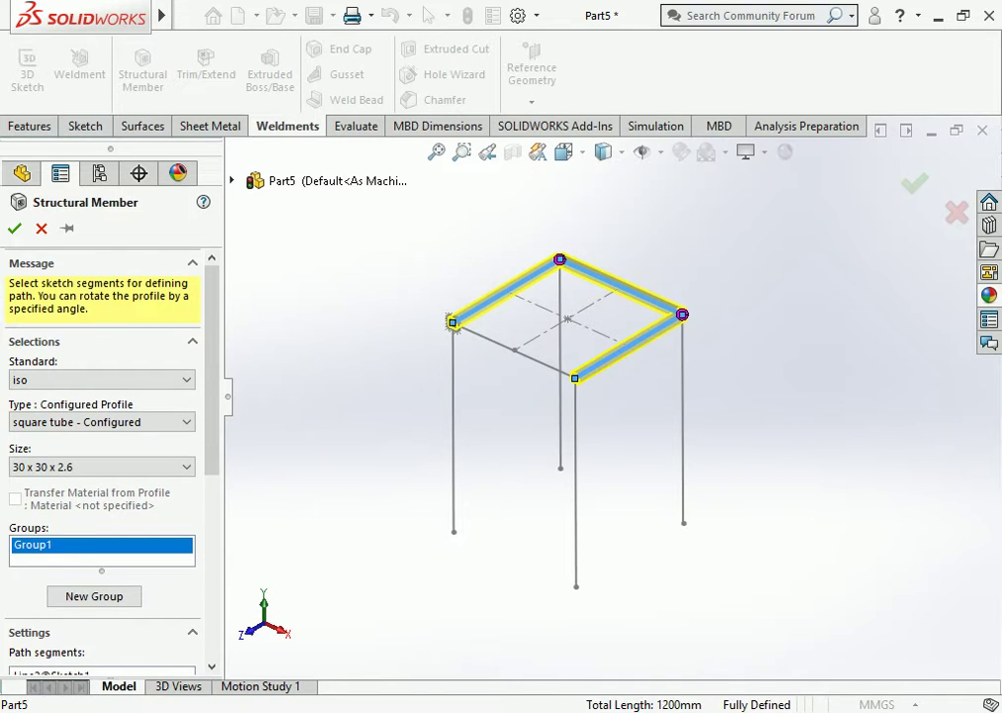
left_click(514, 351)
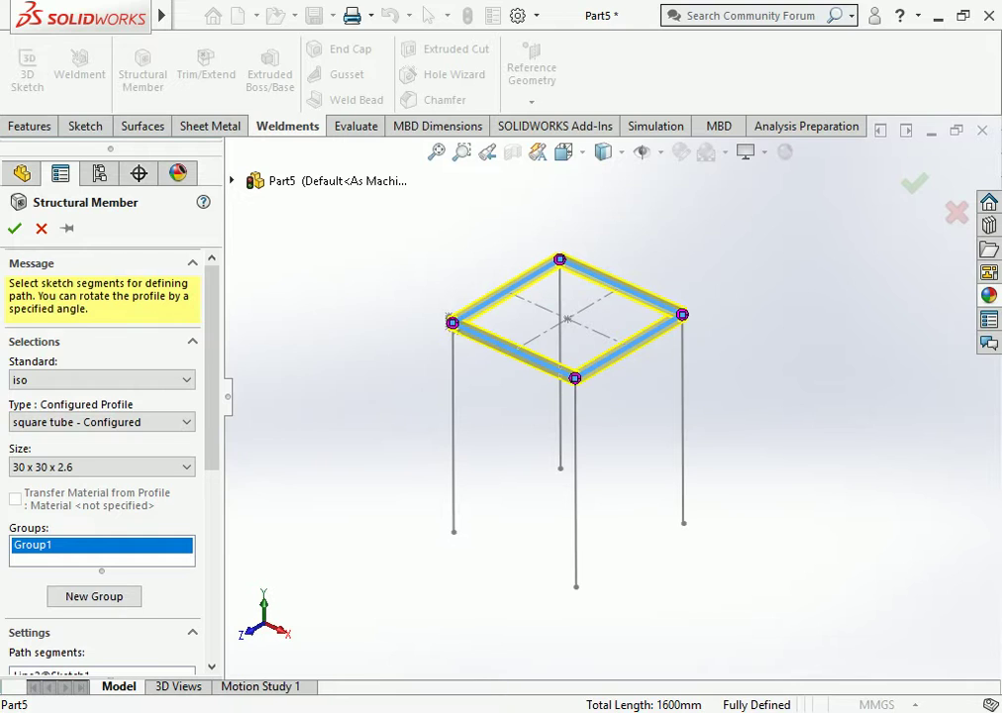
Step: Add a second group with the four 600 mm leg lines and create the members
left_click(94, 596)
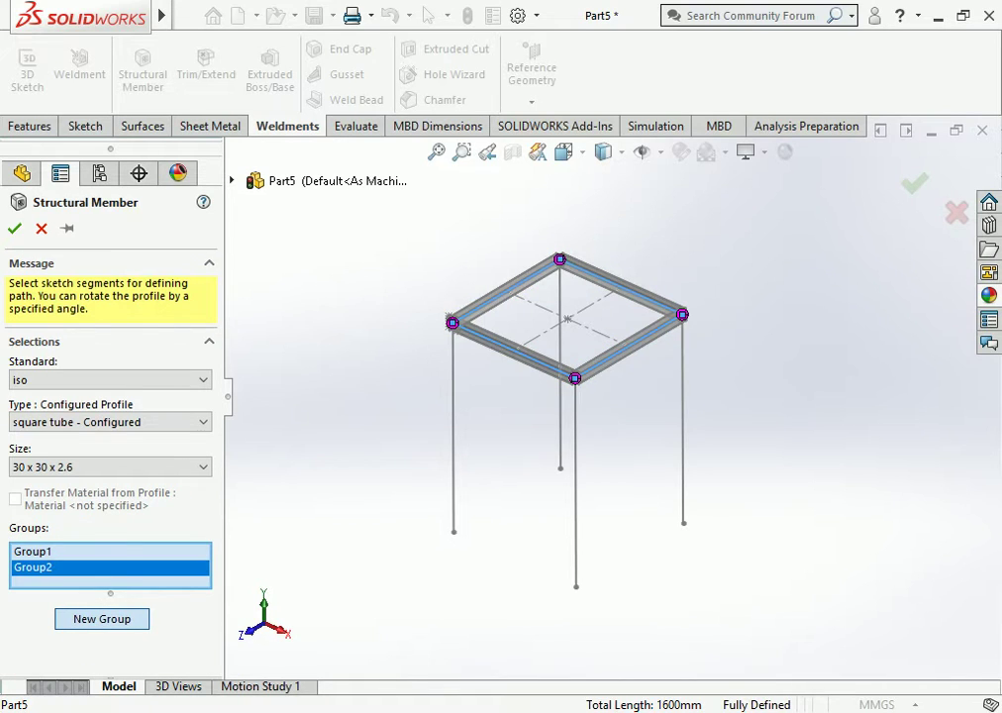
left_click(454, 420)
left_click(560, 416)
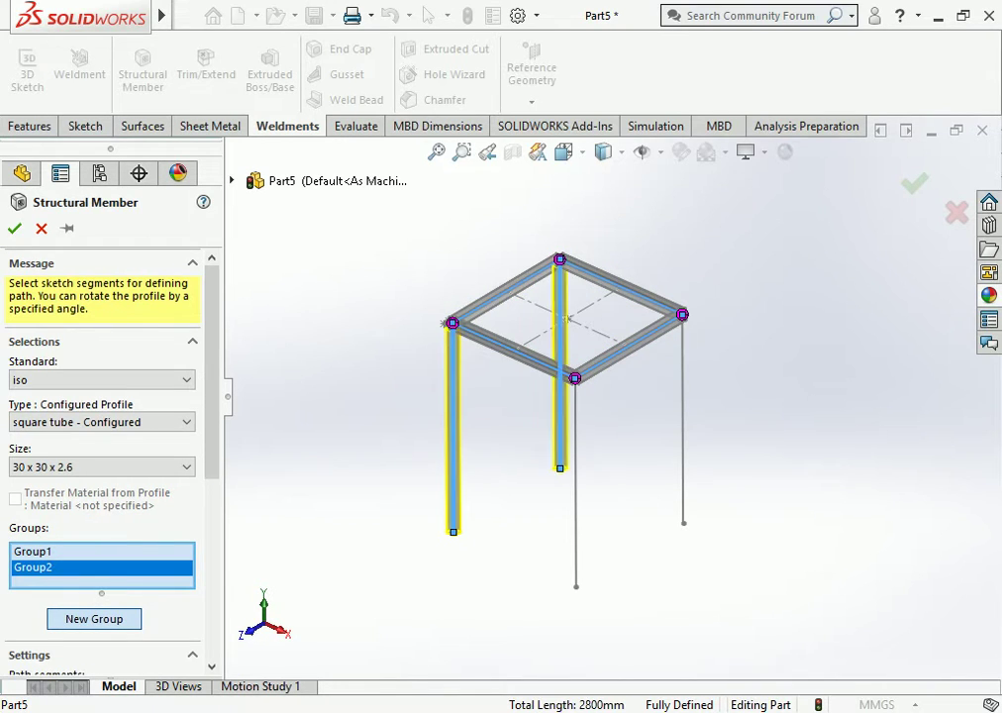
left_click(576, 485)
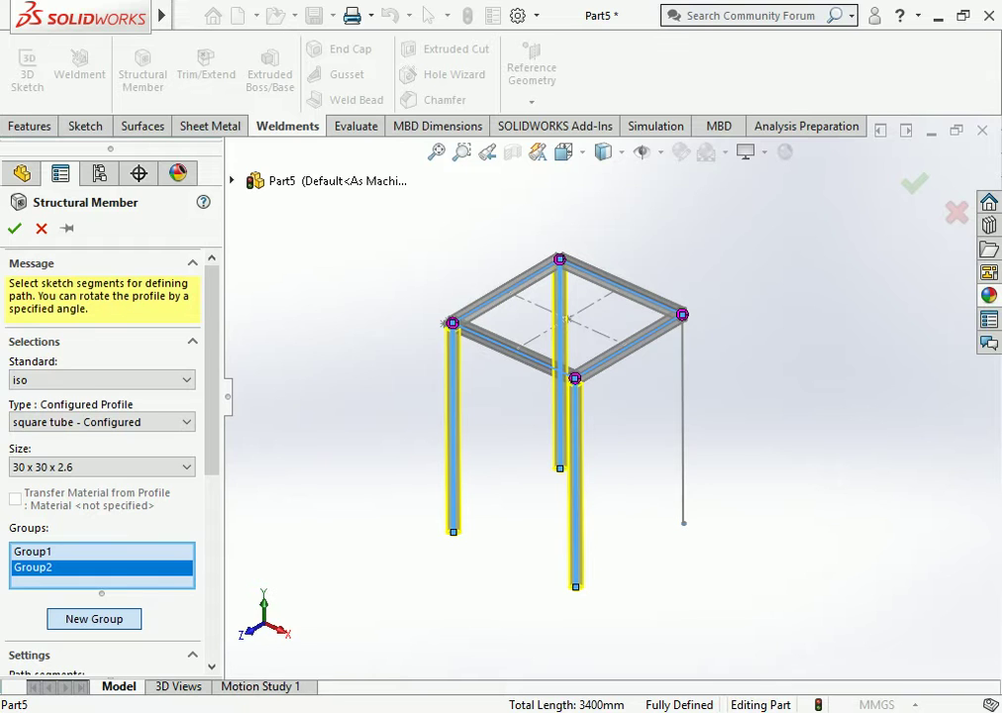
left_click(683, 426)
scroll(454, 319, "down", 3)
scroll(454, 320, "down", 3)
scroll(453, 319, "down", 3)
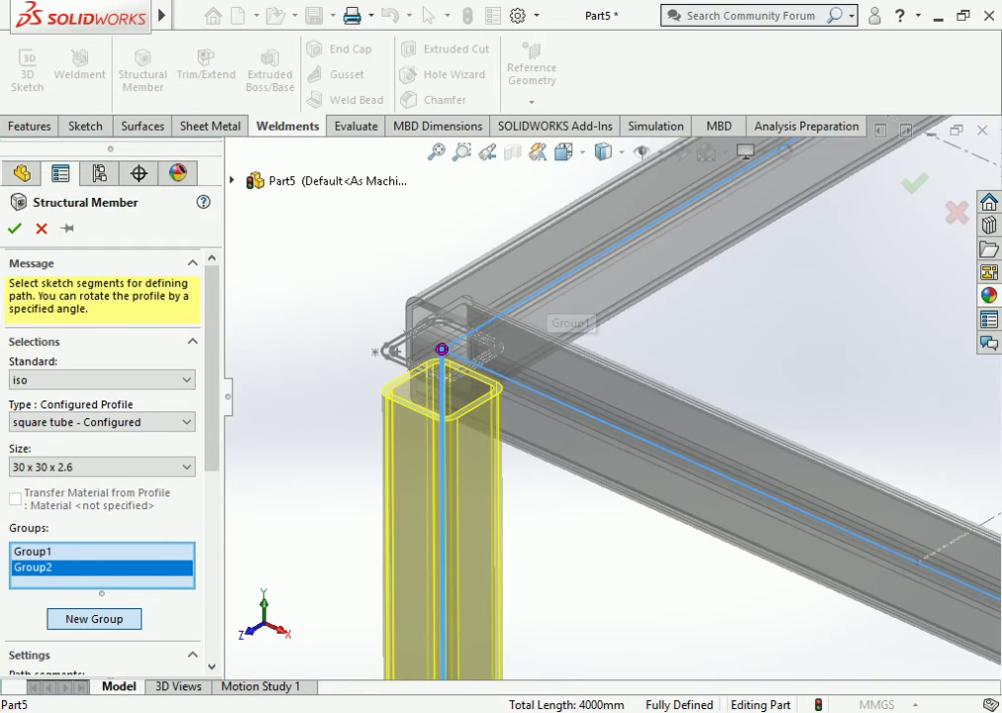
scroll(523, 329, "up", 2)
scroll(545, 376, "up", 3)
scroll(767, 391, "up", 2)
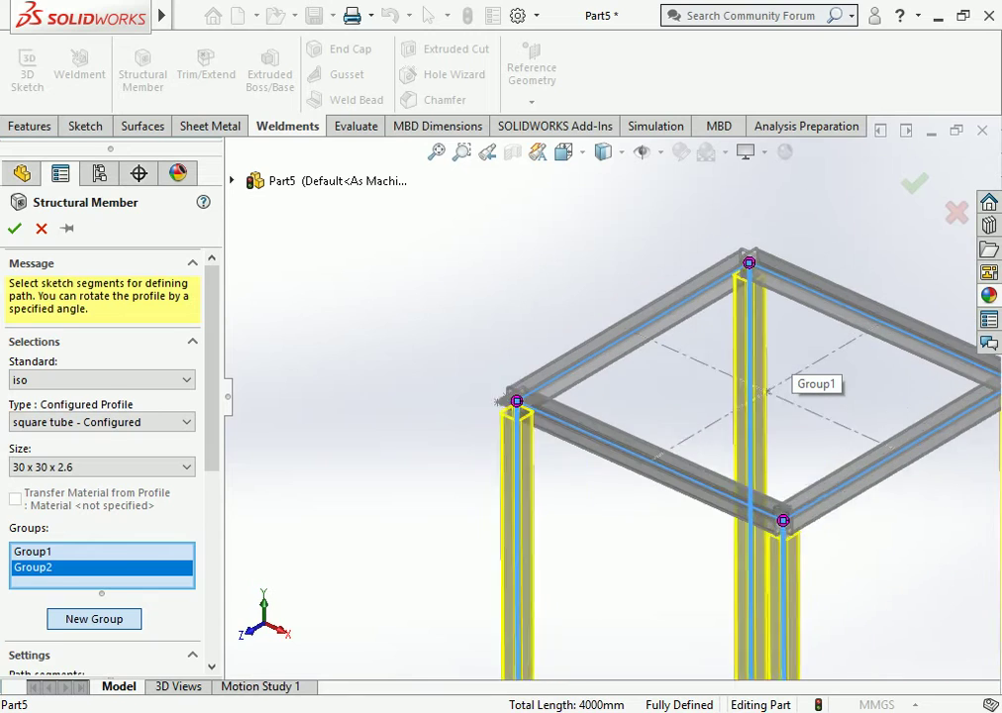
scroll(839, 310, "down", 1)
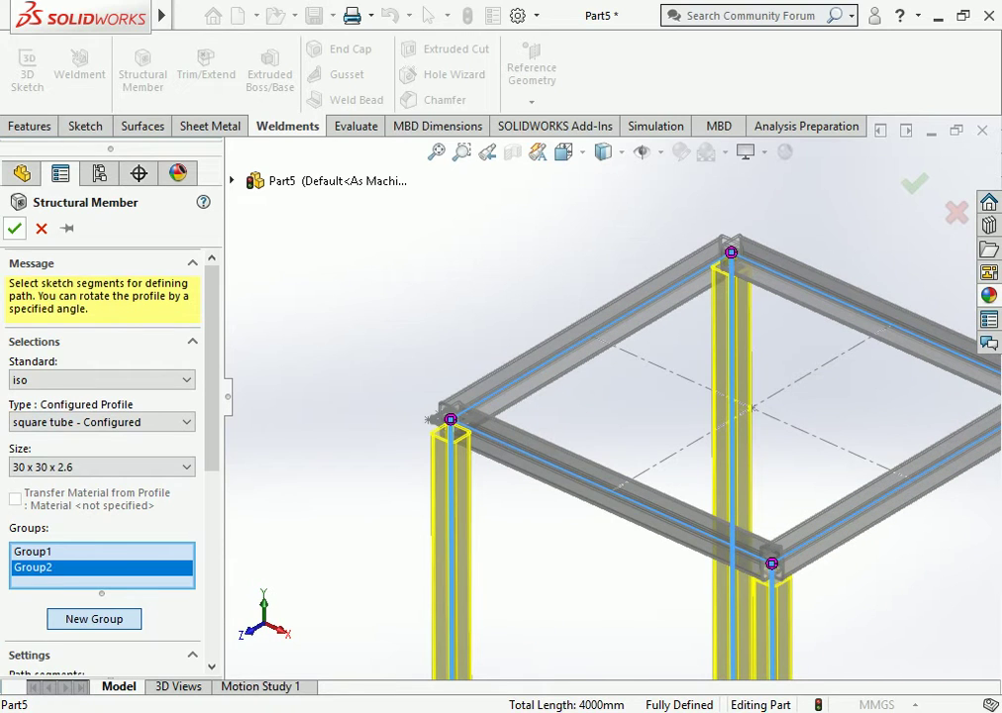
left_click(14, 228)
scroll(474, 397, "down", 4)
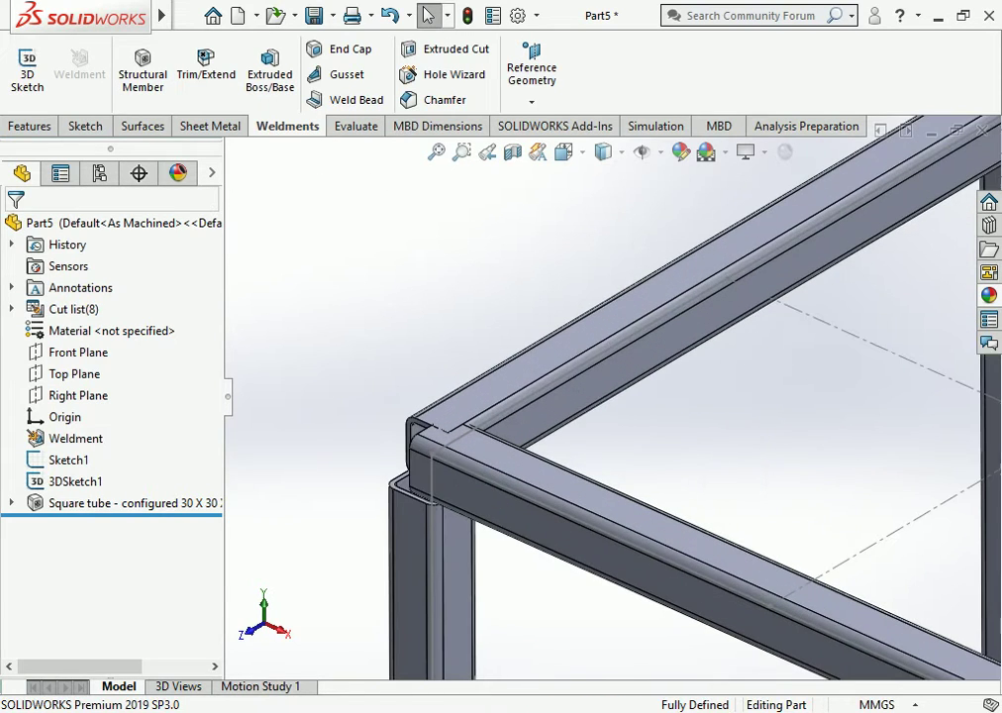
Step: End-trim the rear top tube against the front tube at one corner, creating Trim/Extend1
left_click(206, 68)
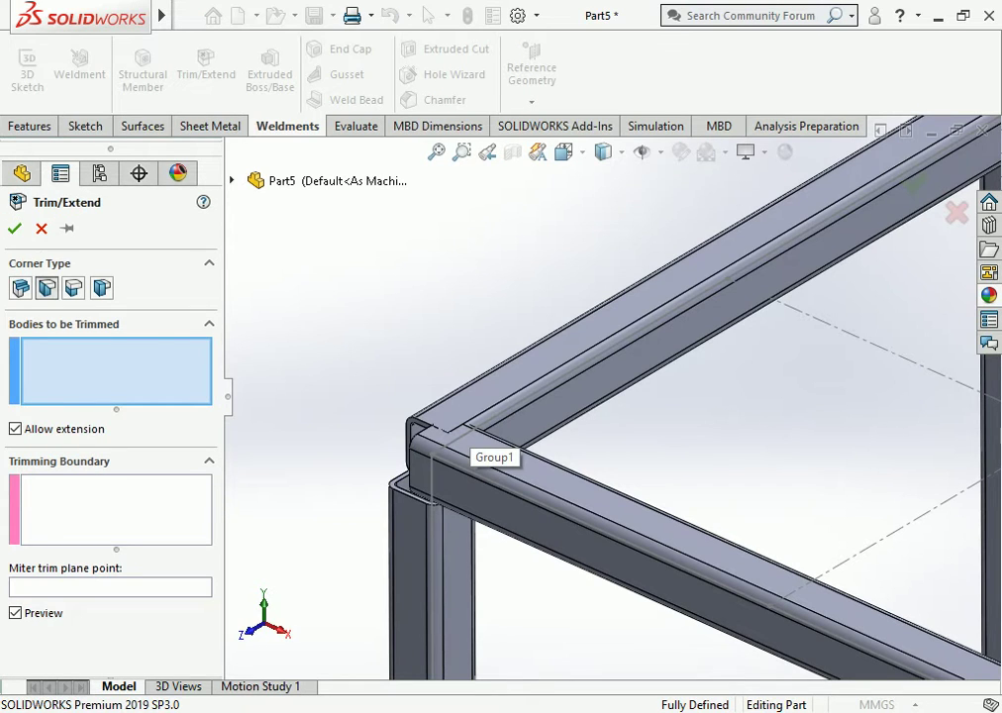
left_click(73, 287)
left_click(614, 347)
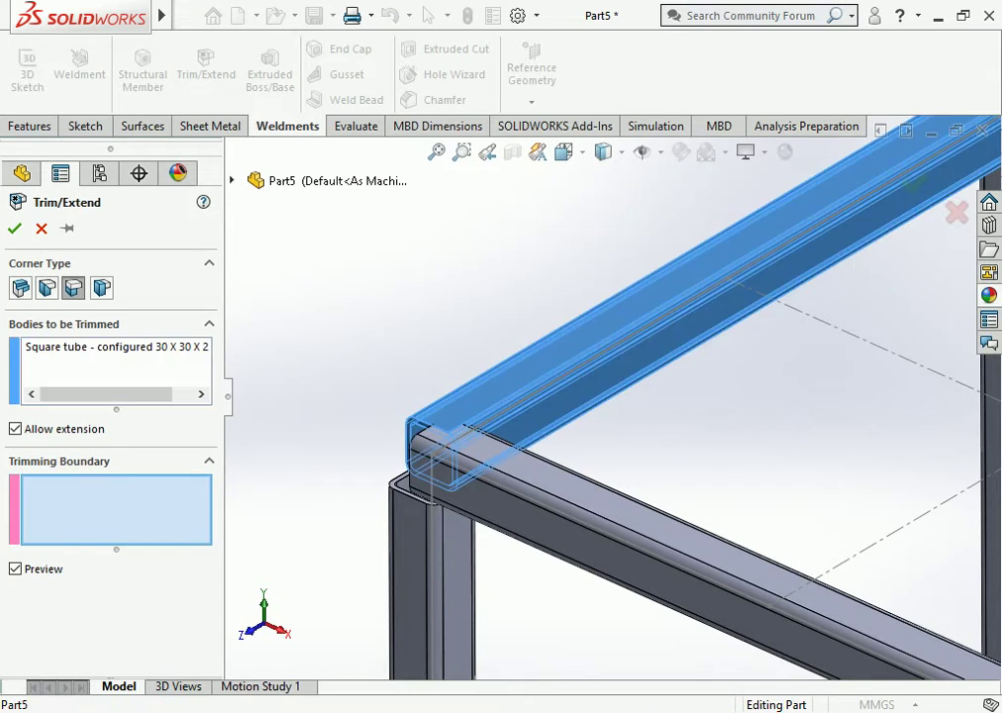
left_click(624, 556)
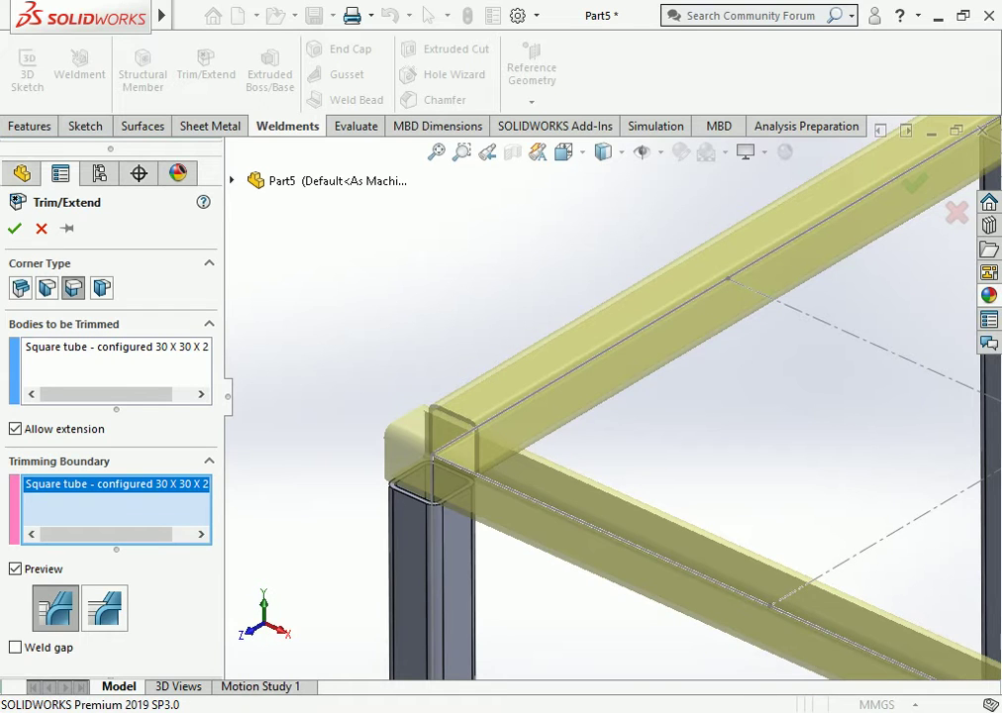
left_click(14, 228)
scroll(590, 463, "up", 2)
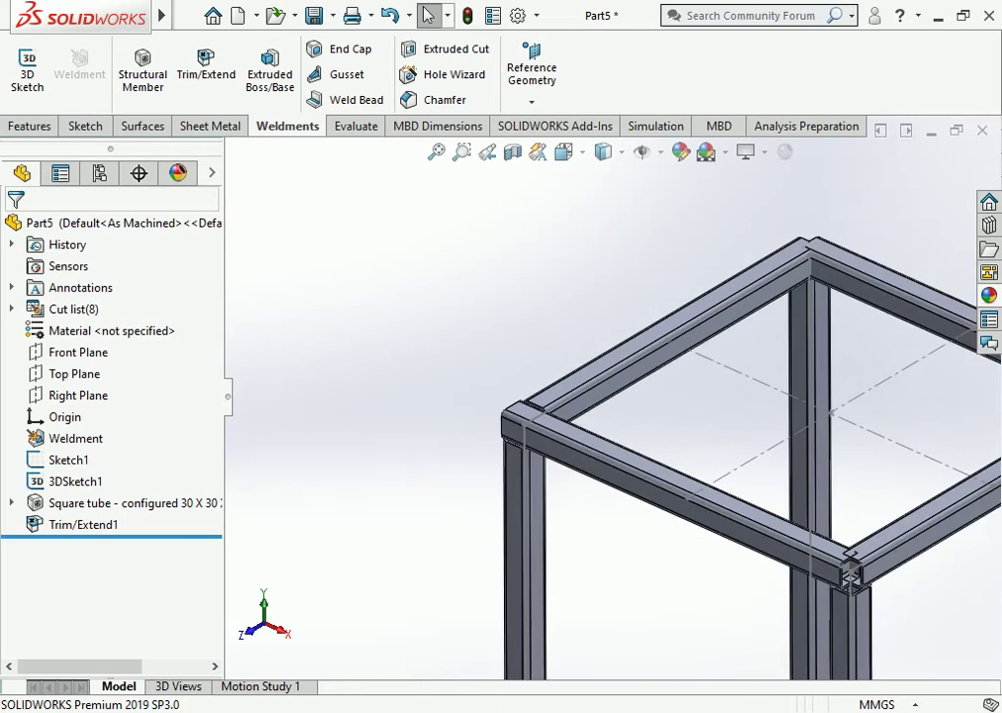
scroll(590, 462, "up", 2)
scroll(590, 462, "up", 2)
scroll(590, 455, "down", 2)
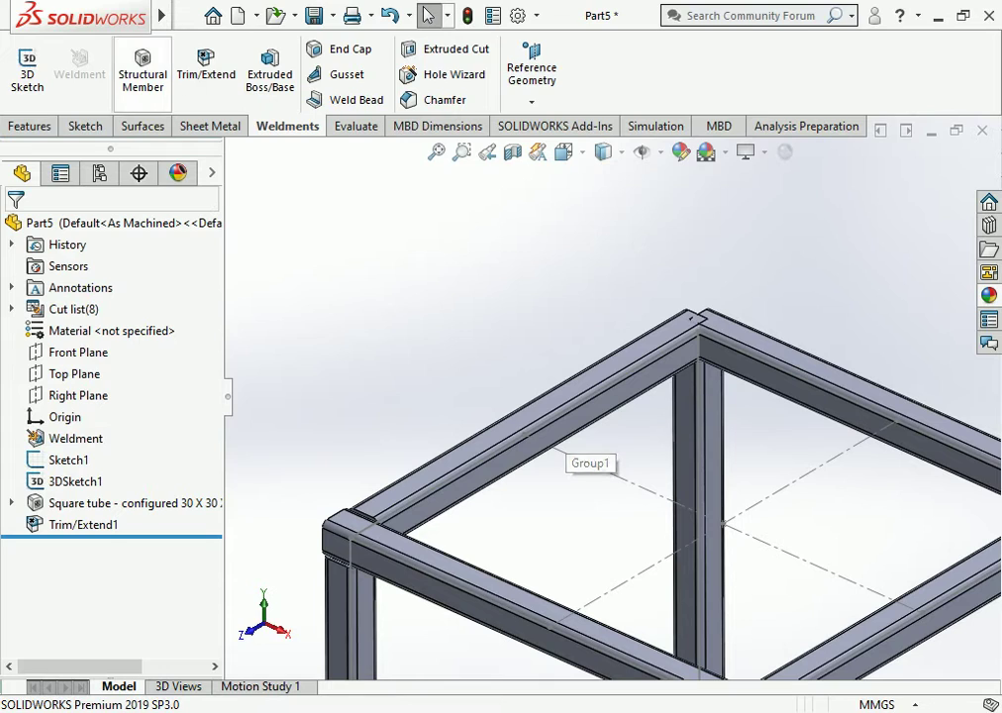
Step: Start another Structural Member feature
left_click(143, 70)
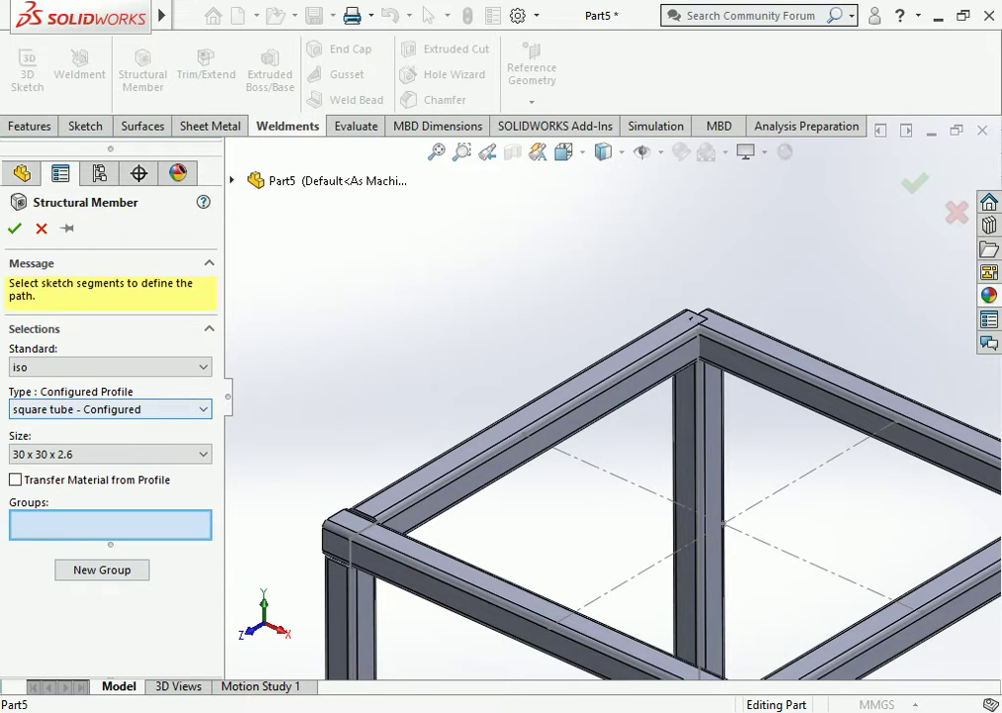
scroll(797, 312, "down", 3)
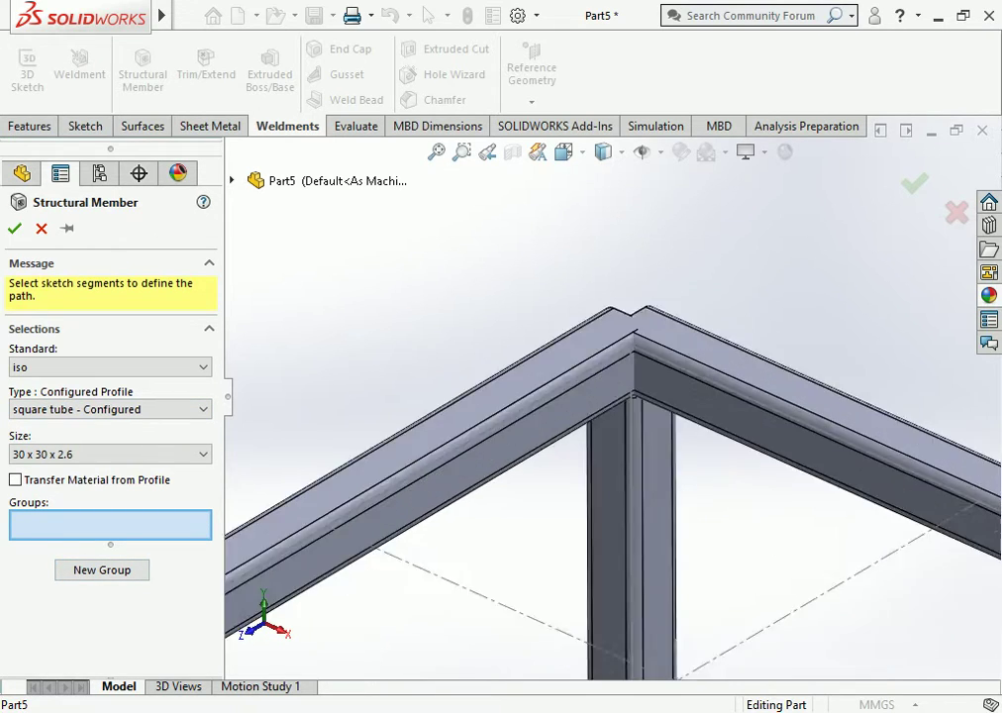
scroll(797, 312, "down", 3)
Step: Cancel the member, then trim the right top beam against Trim/Extend1[2] as Trim/Extend2
left_click(41, 227)
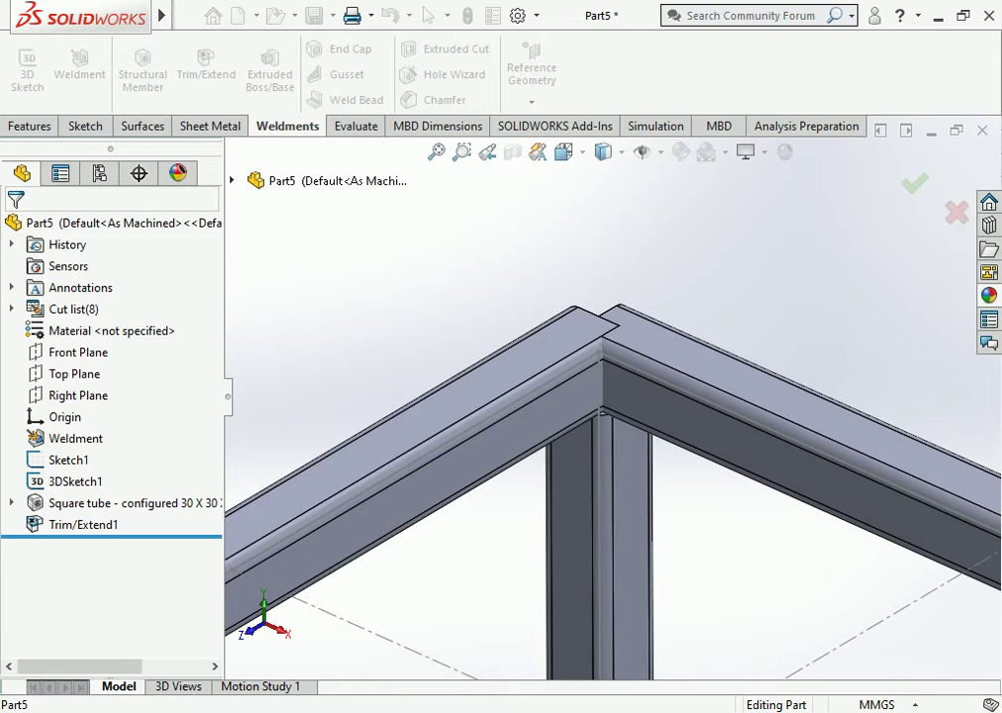
left_click(205, 64)
left_click(791, 441)
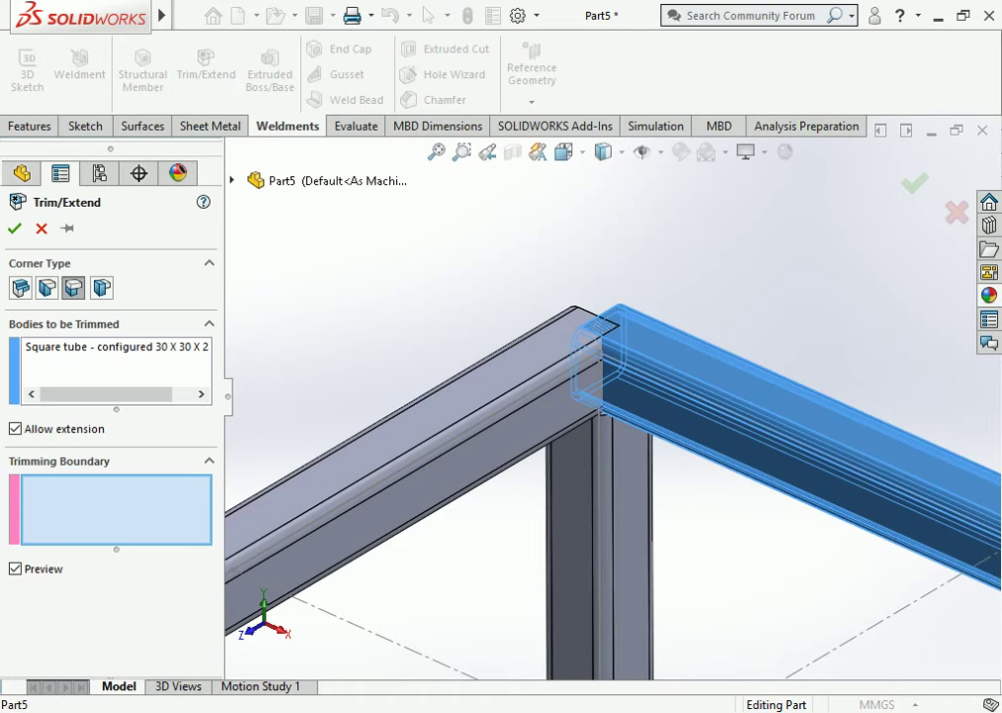
left_click(416, 475)
scroll(617, 416, "up", 2)
scroll(617, 415, "up", 2)
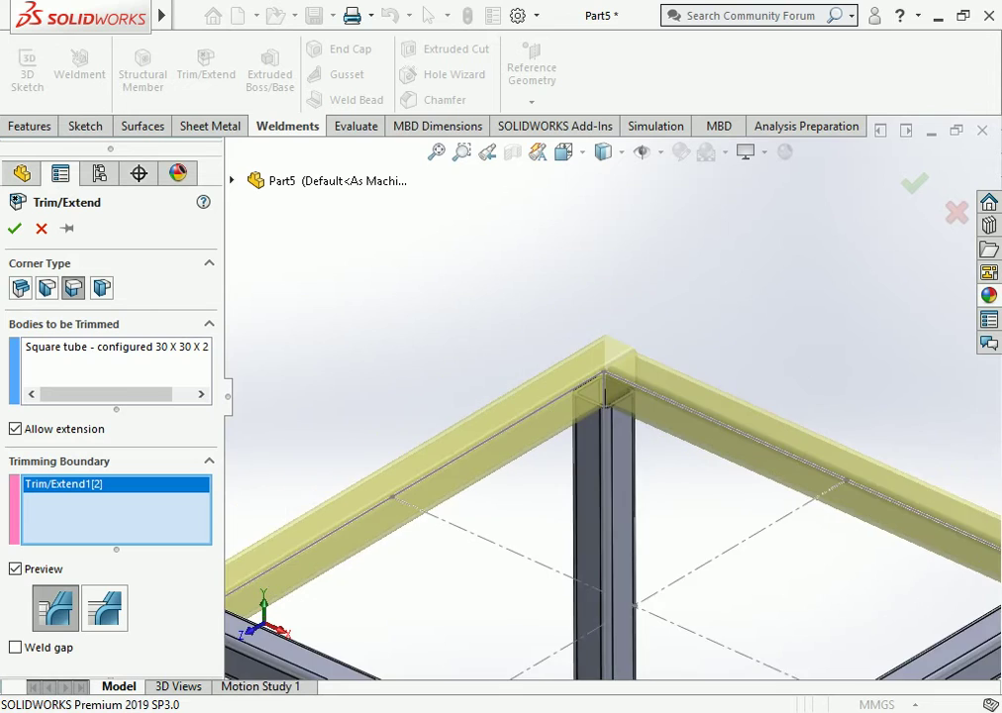
scroll(616, 416, "up", 2)
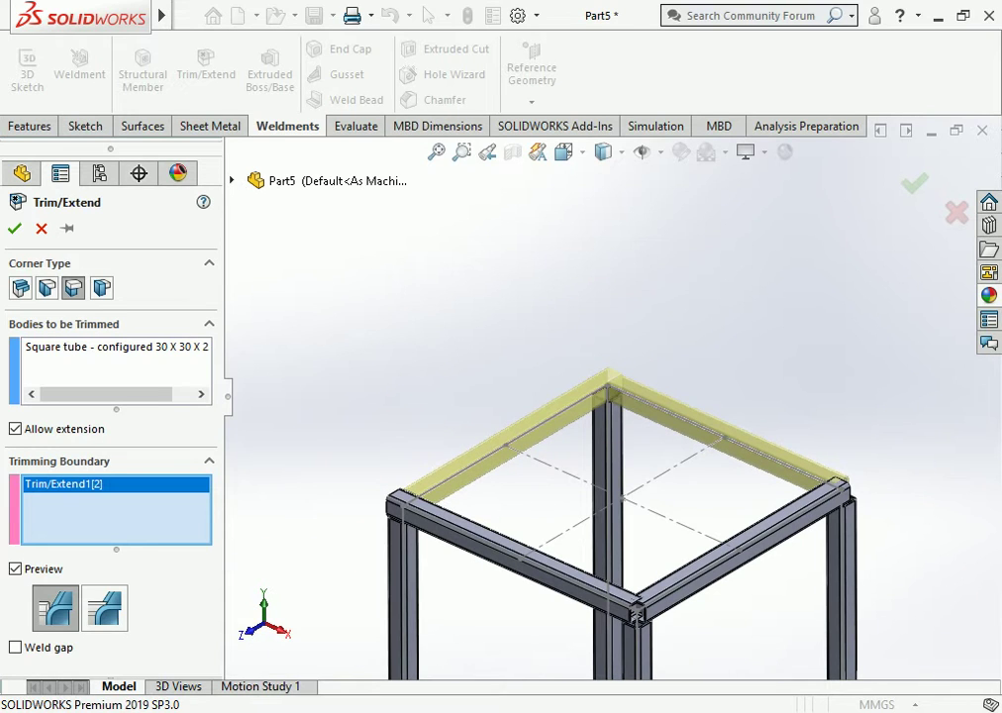
left_click(46, 288)
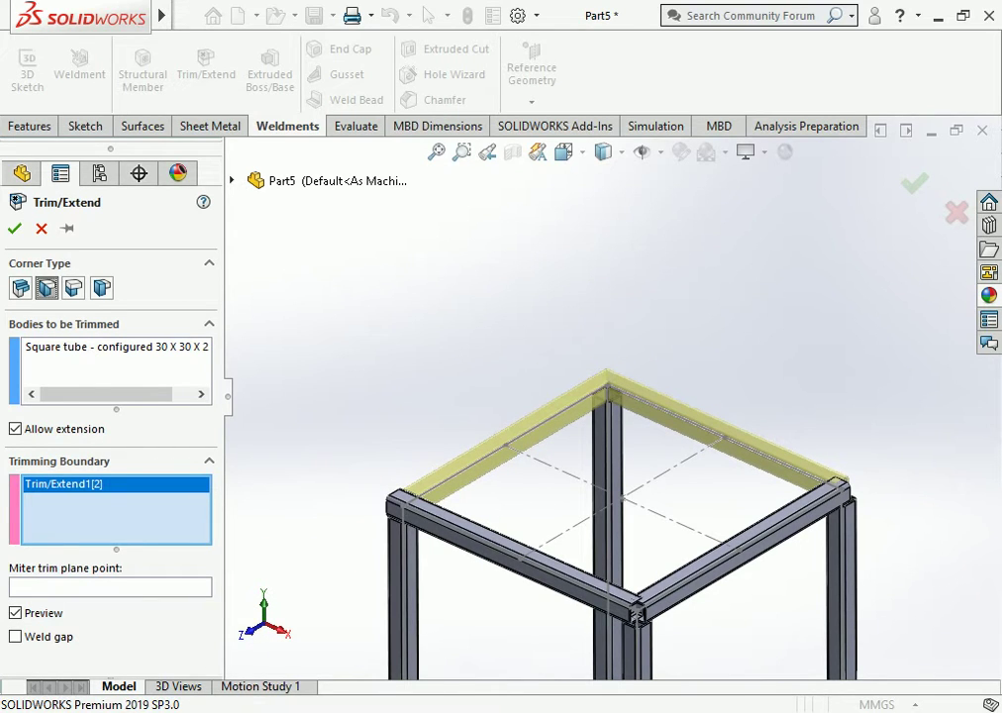
left_click(101, 287)
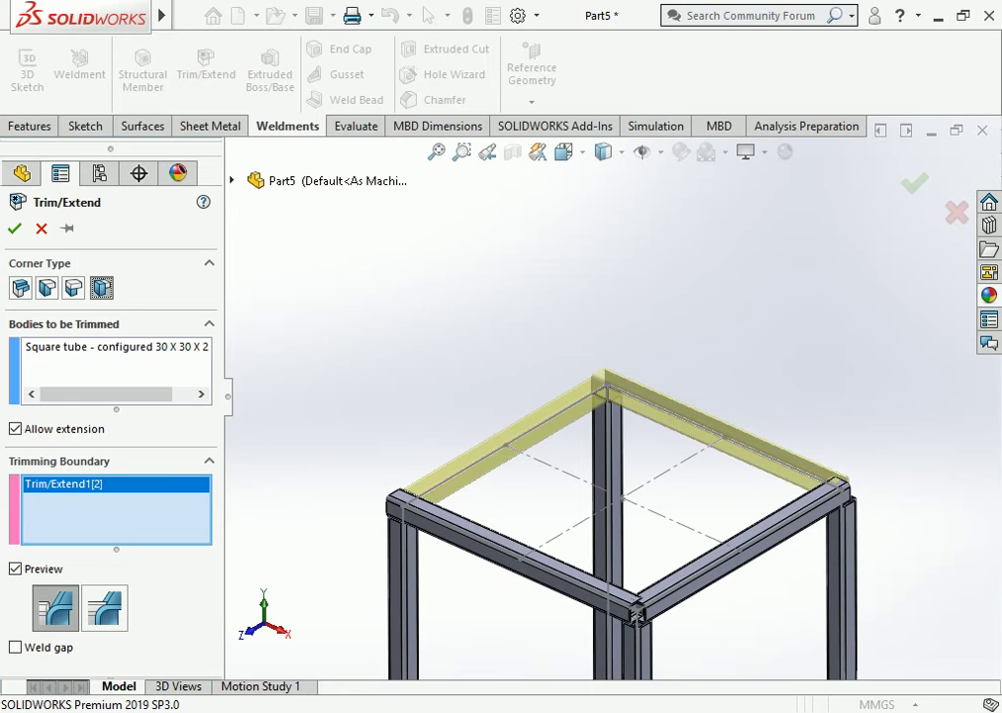
key("Return")
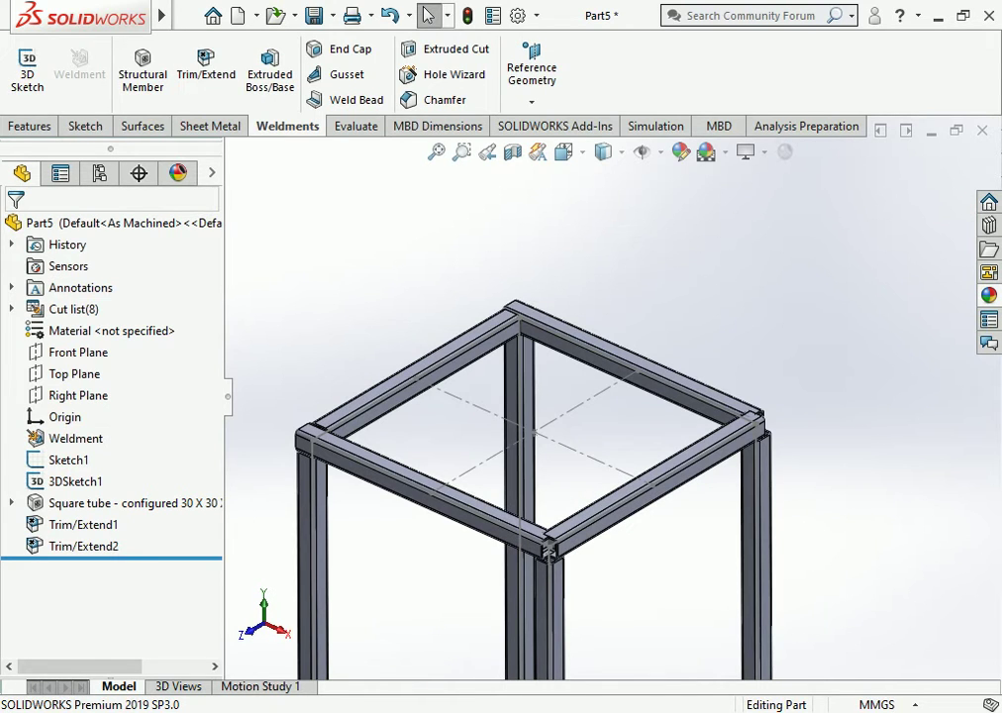
Step: Open and close Structural Member without adding any new members
left_click(142, 62)
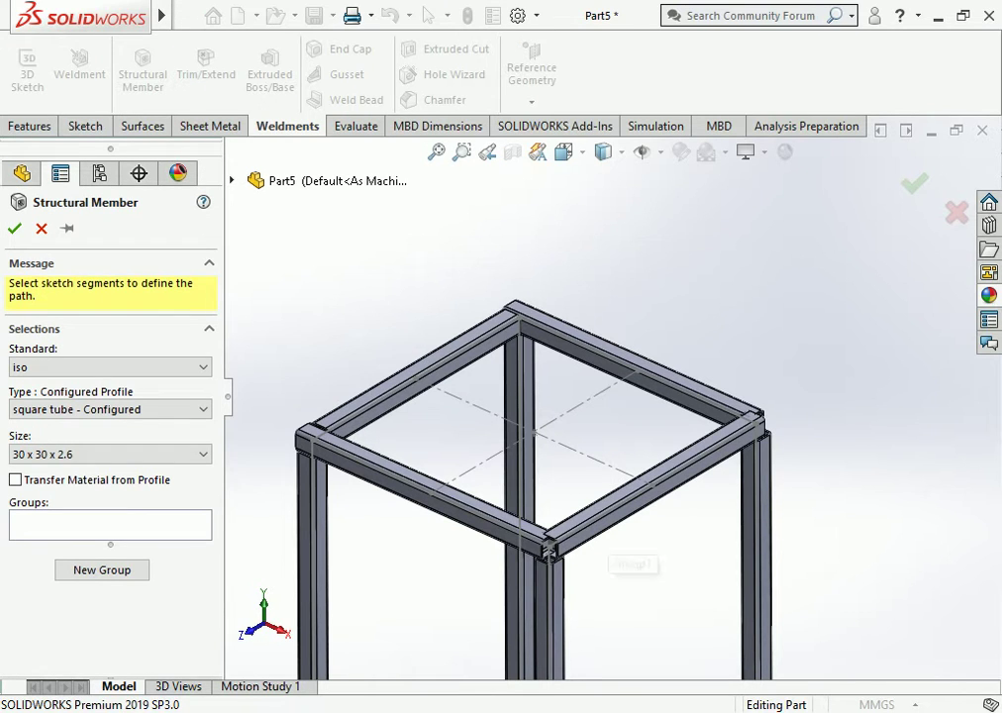
scroll(534, 562, "down", 2)
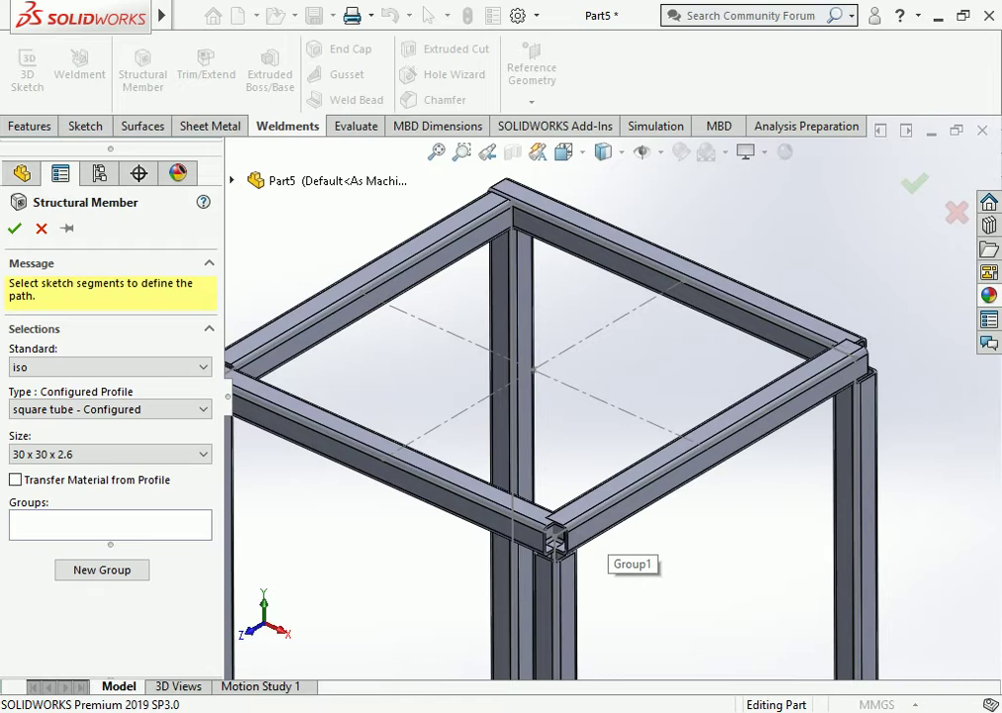
left_click(110, 524)
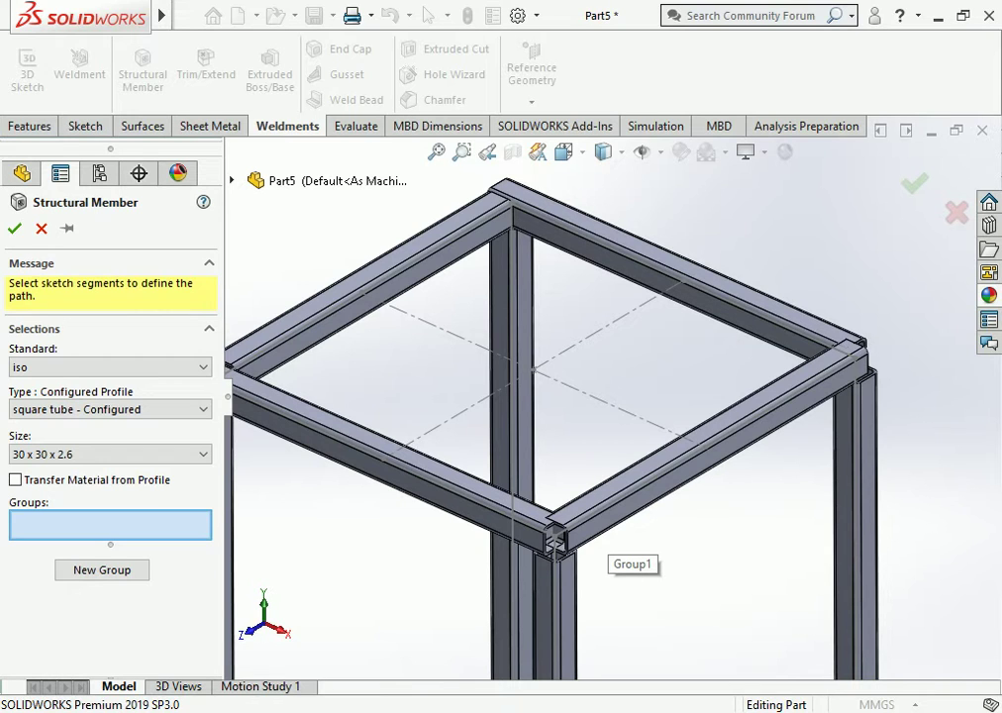
left_click(13, 228)
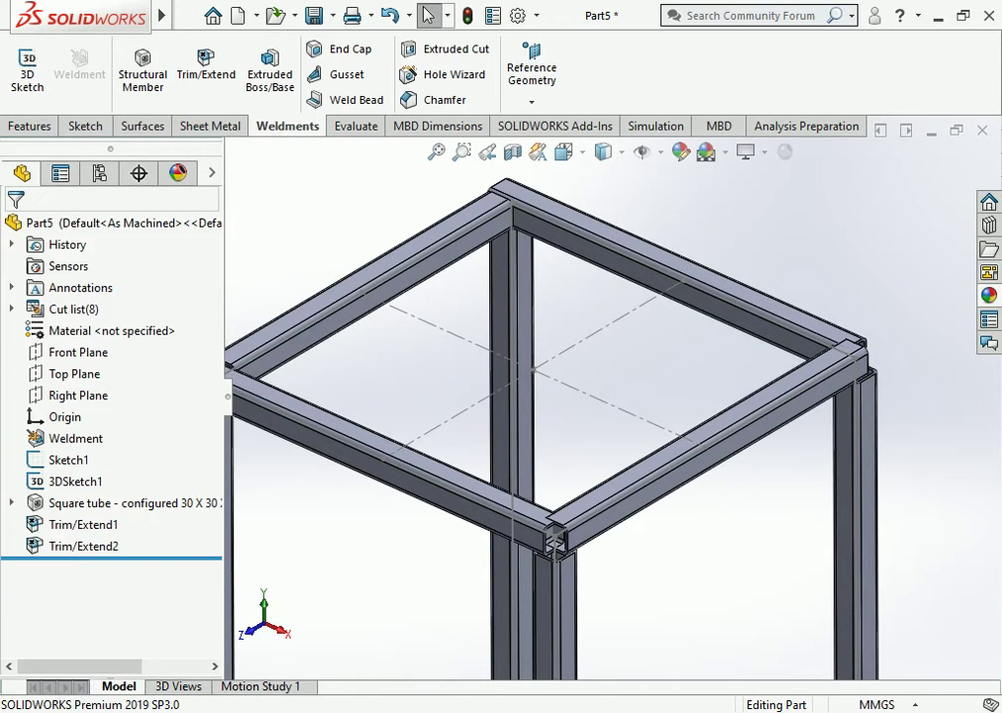
Step: Trim the left top beam against the right beam, creating Trim/Extend3
left_click(206, 61)
left_click(376, 435)
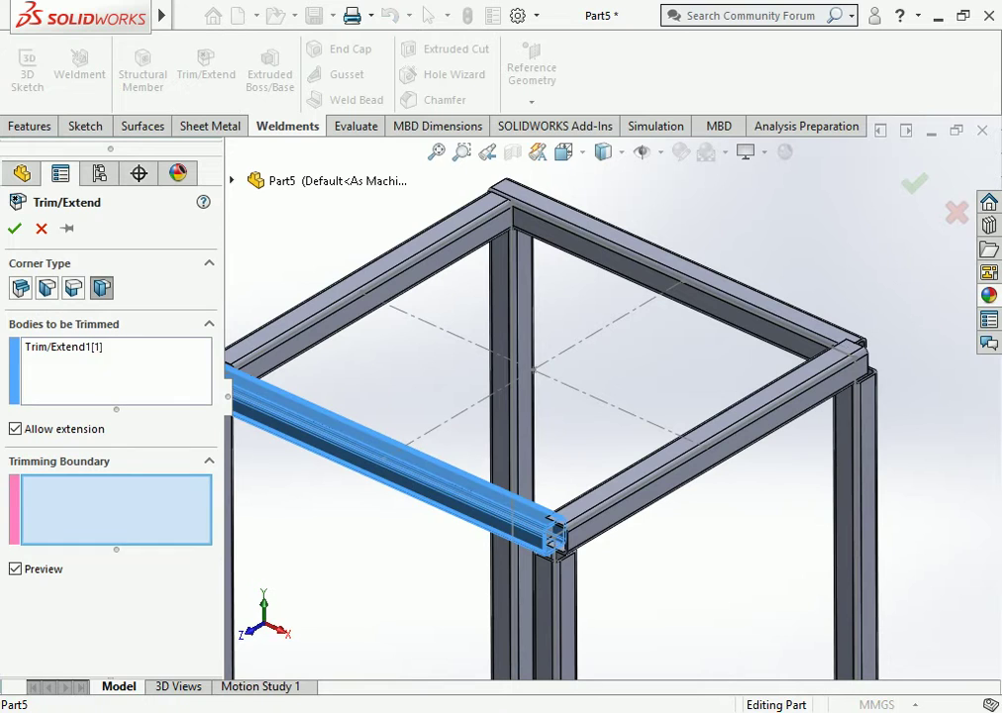
left_click(693, 445)
scroll(600, 401, "up", 4)
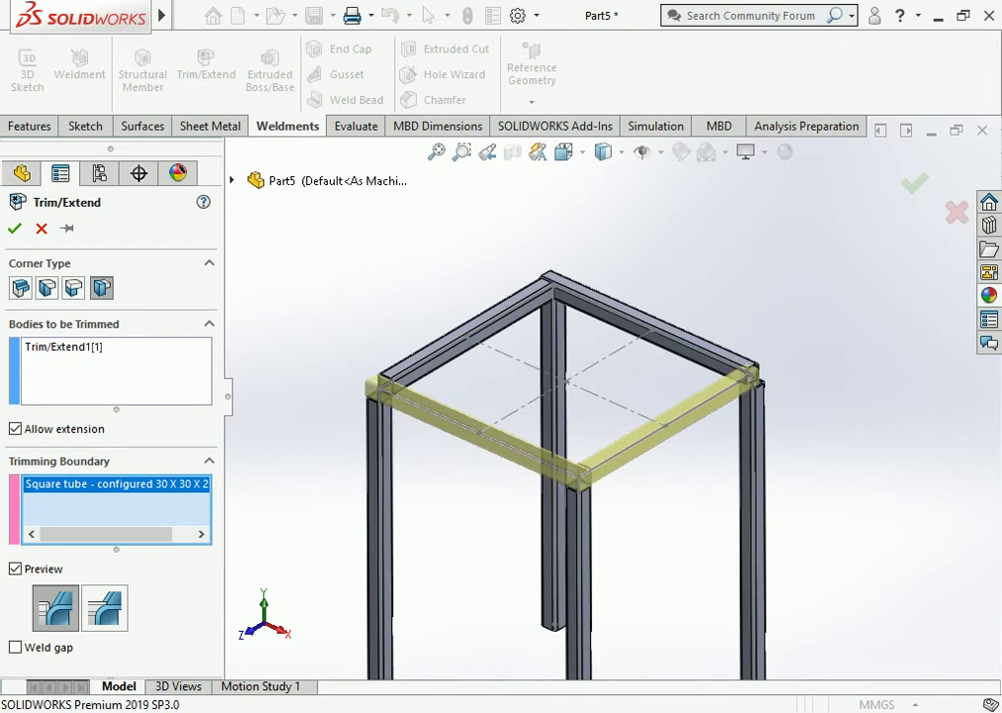
scroll(370, 337, "down", 2)
key("Return")
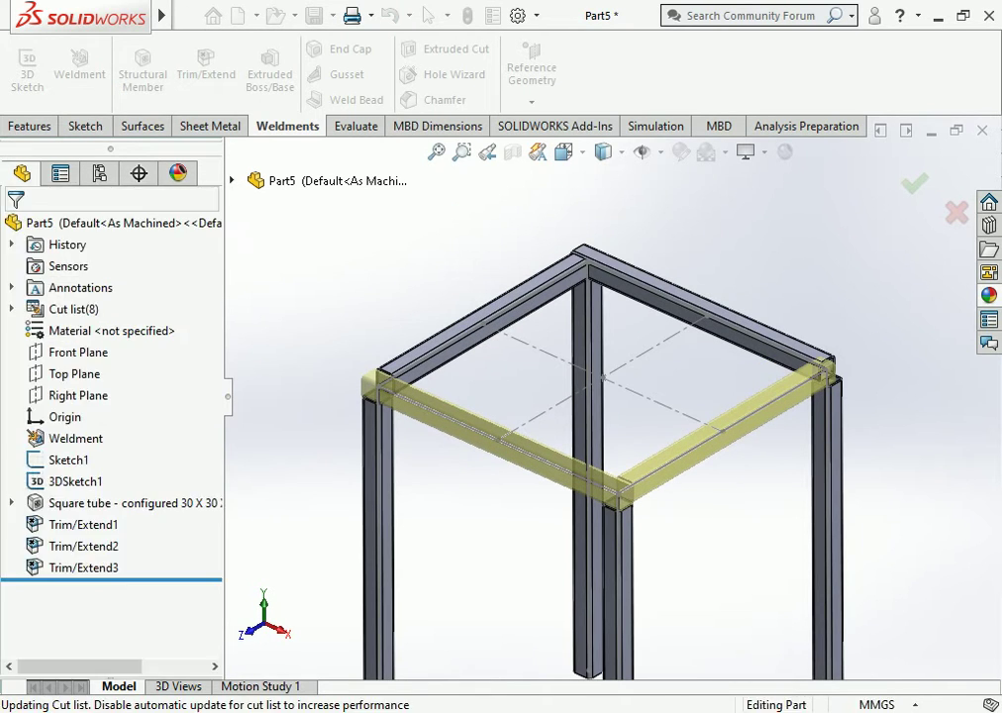
Step: Zoom around the frame to inspect the remaining untrimmed top corner
scroll(856, 352, "down", 2)
scroll(856, 351, "down", 2)
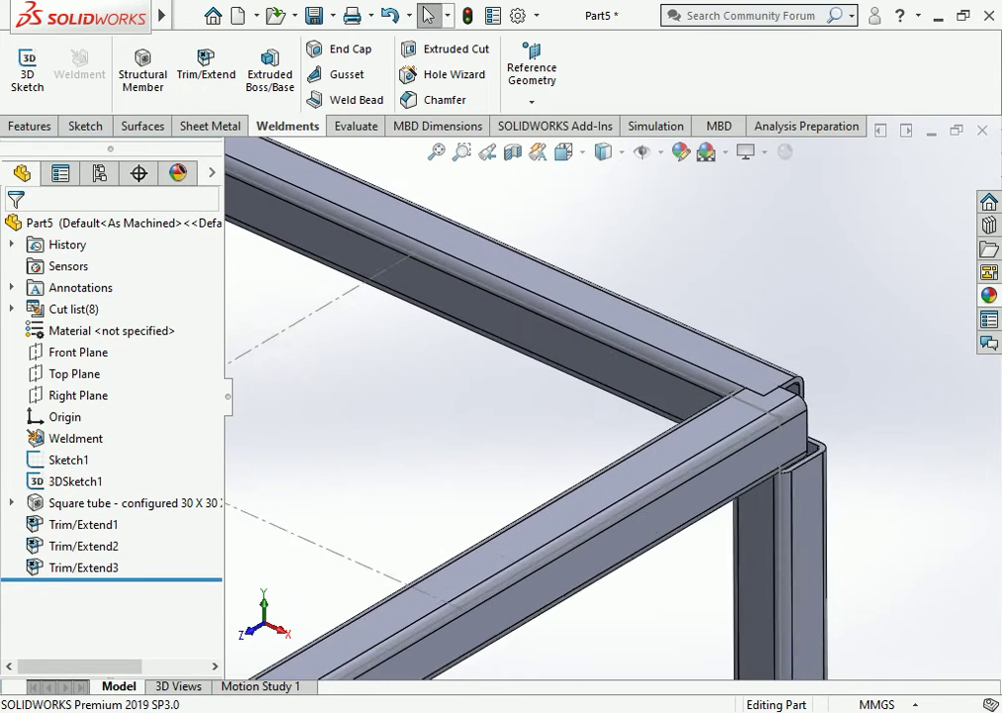
scroll(856, 352, "down", 2)
left_click(252, 179)
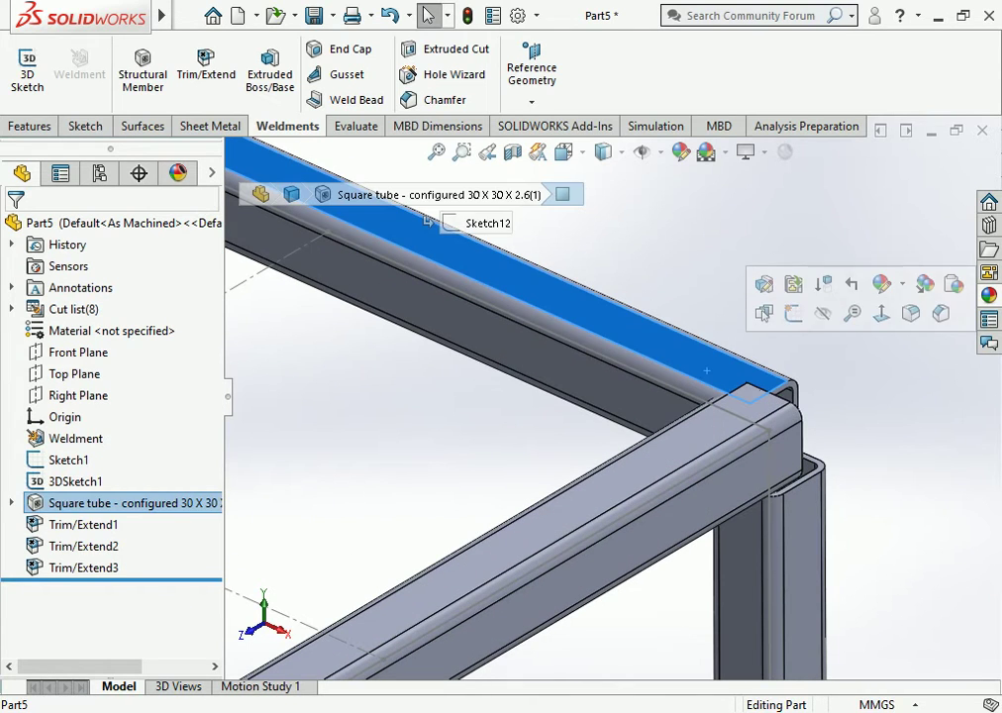
key("Escape")
scroll(594, 395, "up", 2)
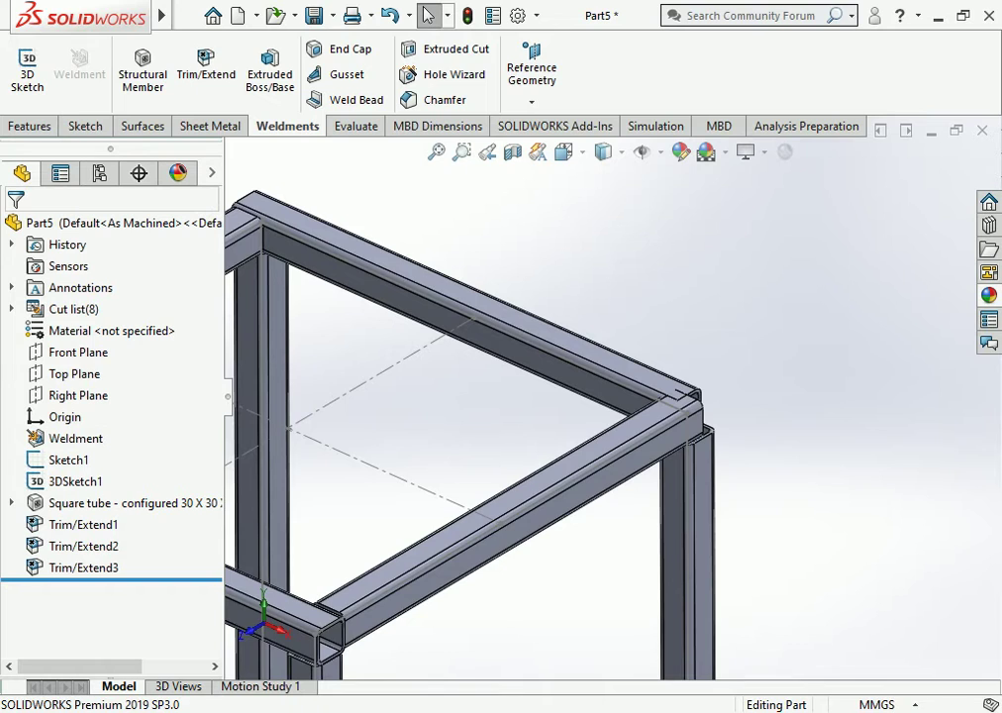
scroll(634, 386, "down", 3)
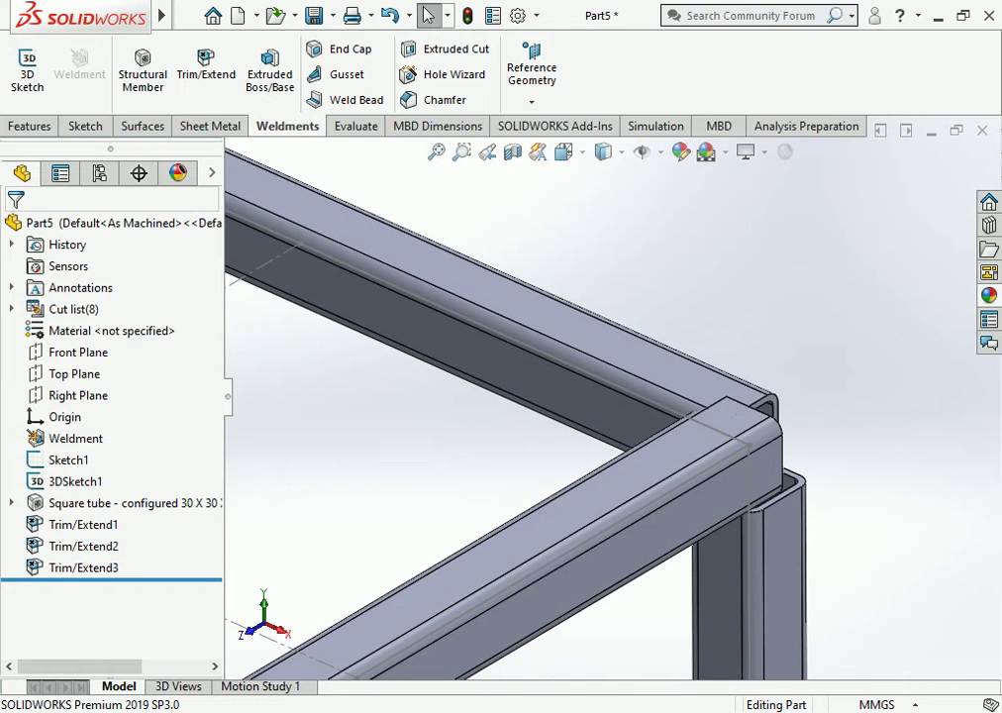
scroll(514, 356, "up", 3)
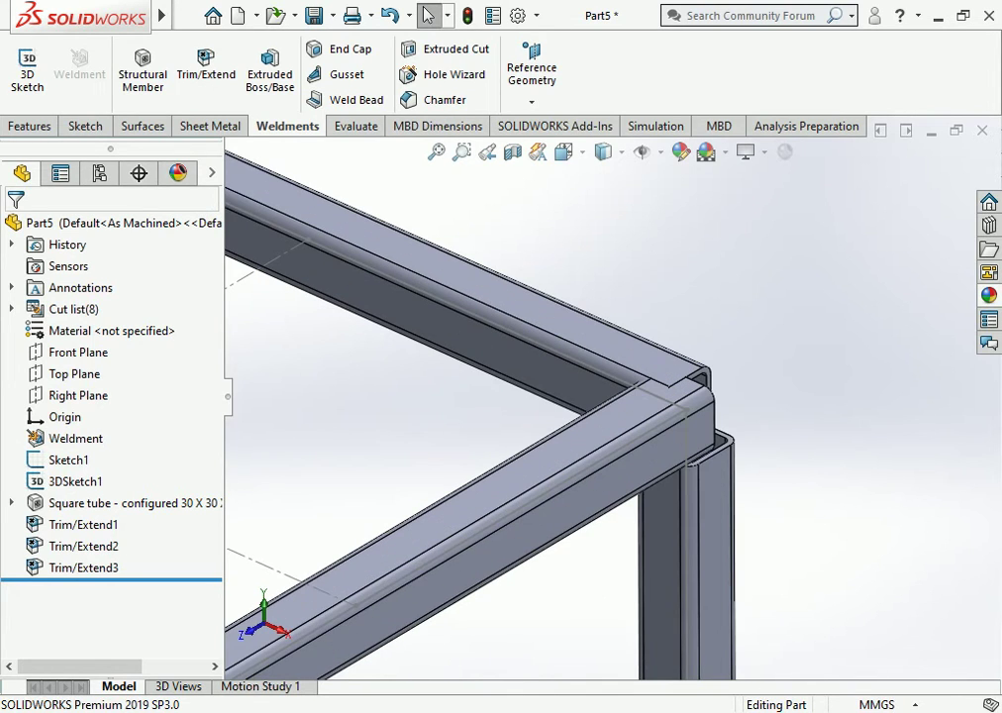
scroll(520, 297, "down", 3)
scroll(520, 297, "up", 3)
scroll(520, 297, "down", 2)
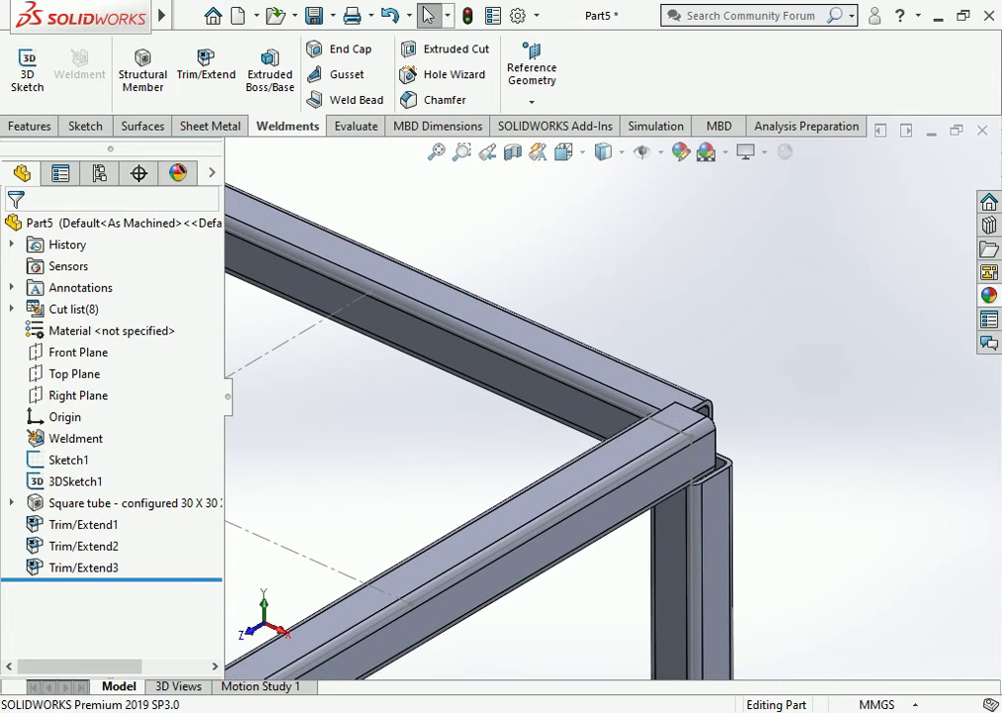
scroll(584, 396, "up", 2)
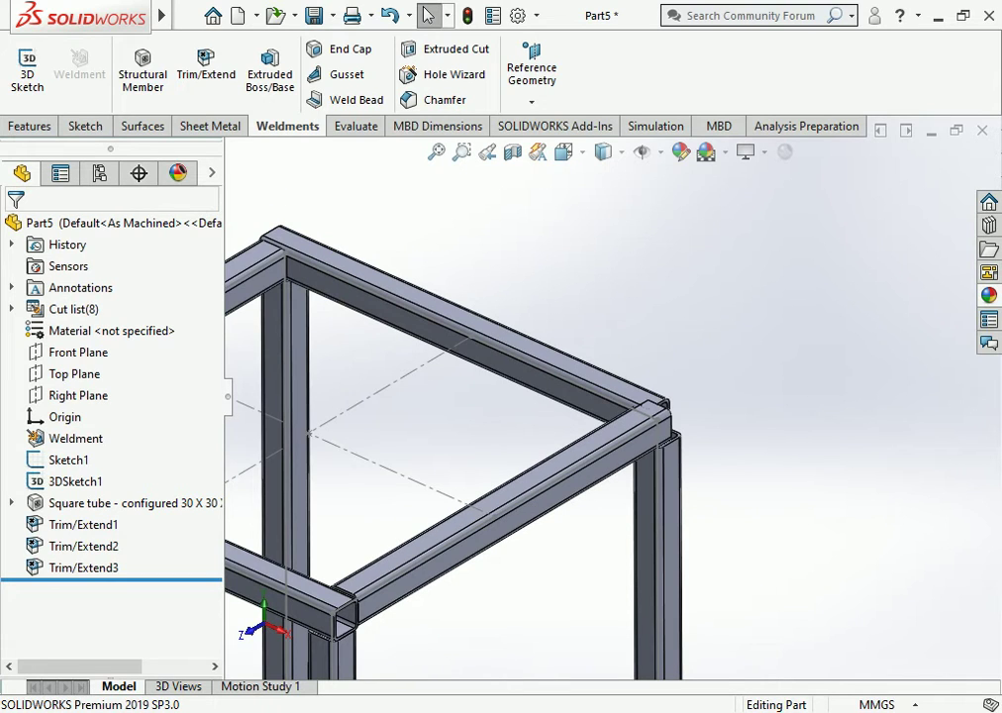
Step: Trim the top beam against the front beam at the last corner, creating Trim/Extend4
left_click(206, 65)
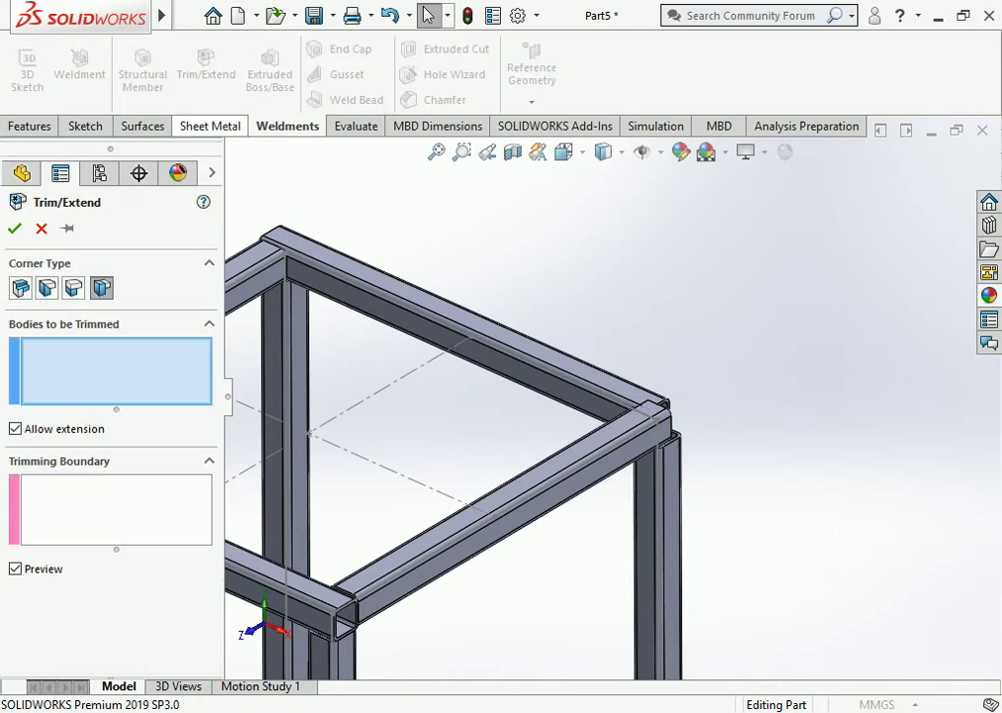
left_click(638, 421)
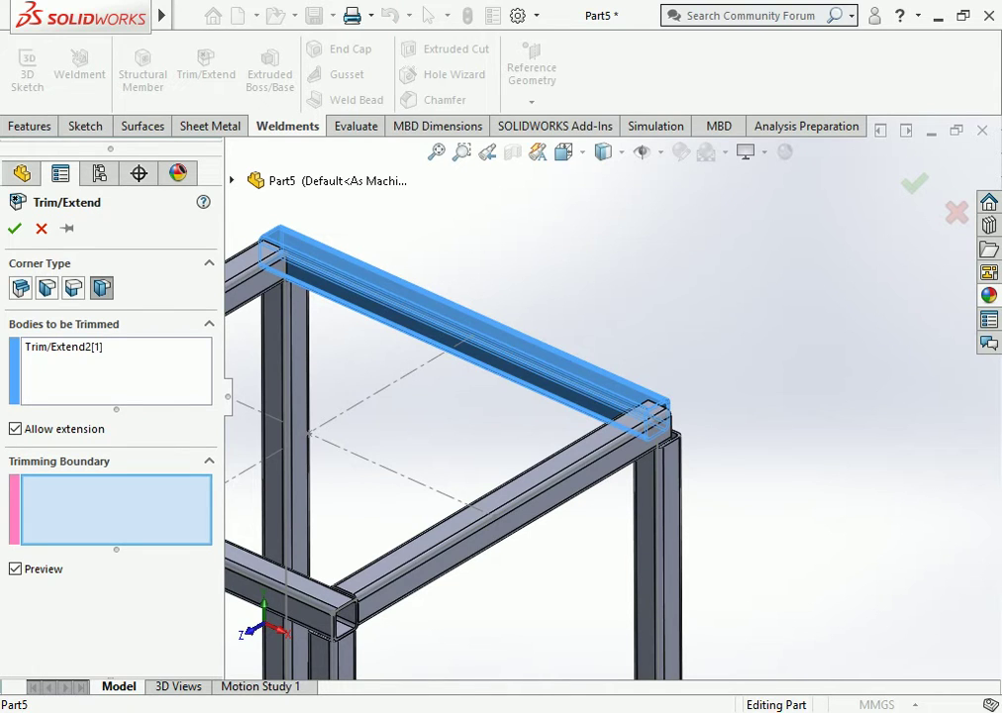
left_click(495, 512)
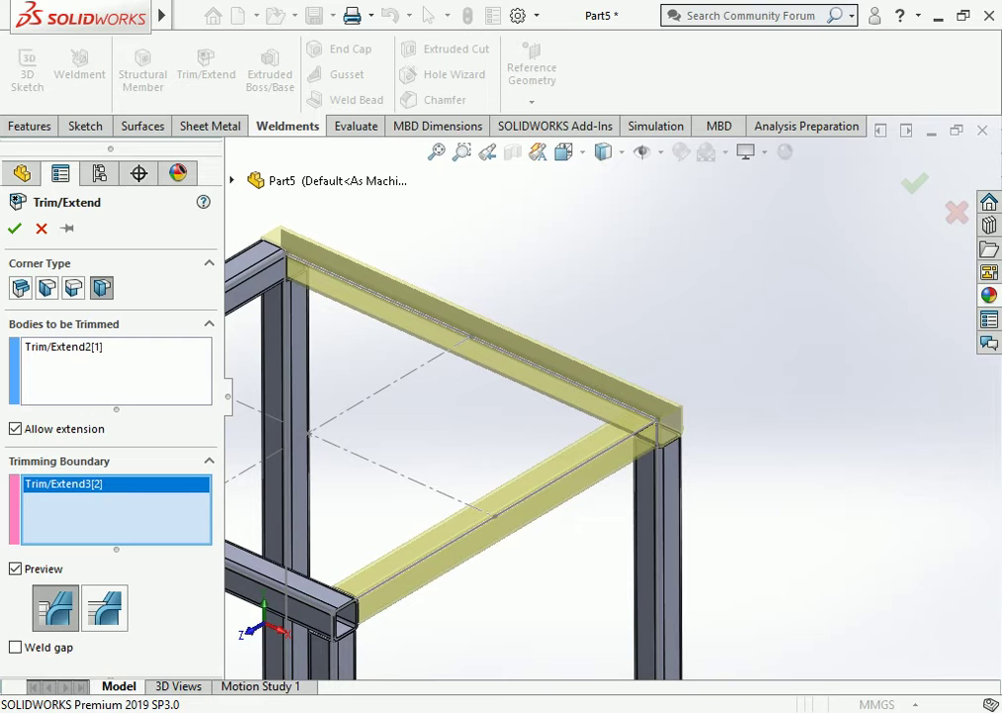
scroll(658, 425, "down", 2)
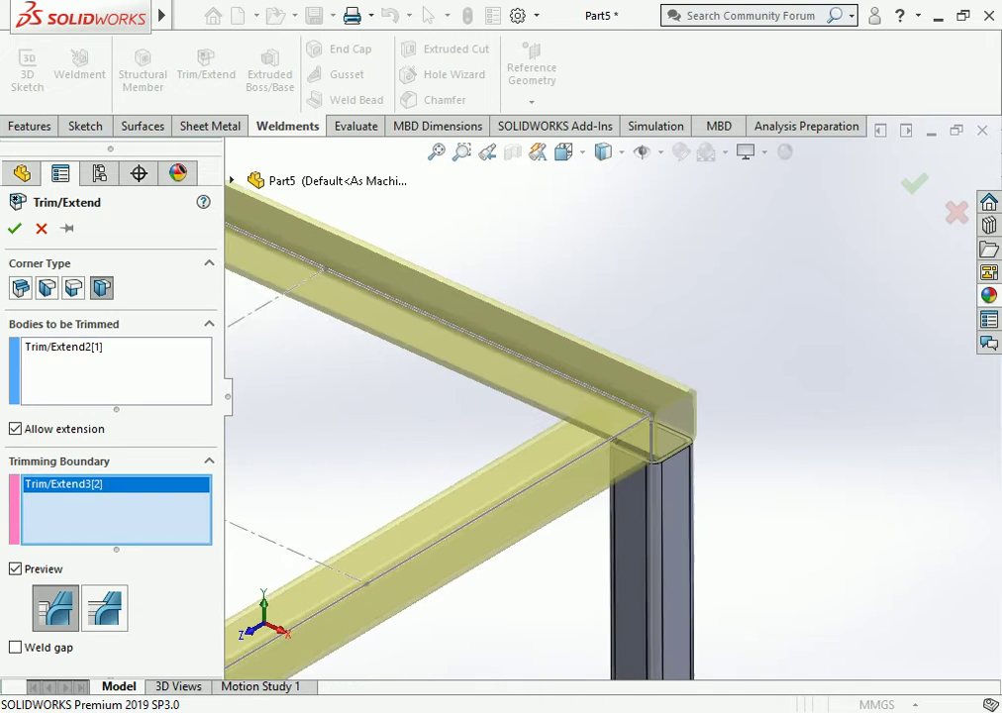
scroll(659, 426, "down", 2)
scroll(658, 426, "down", 2)
scroll(644, 416, "up", 3)
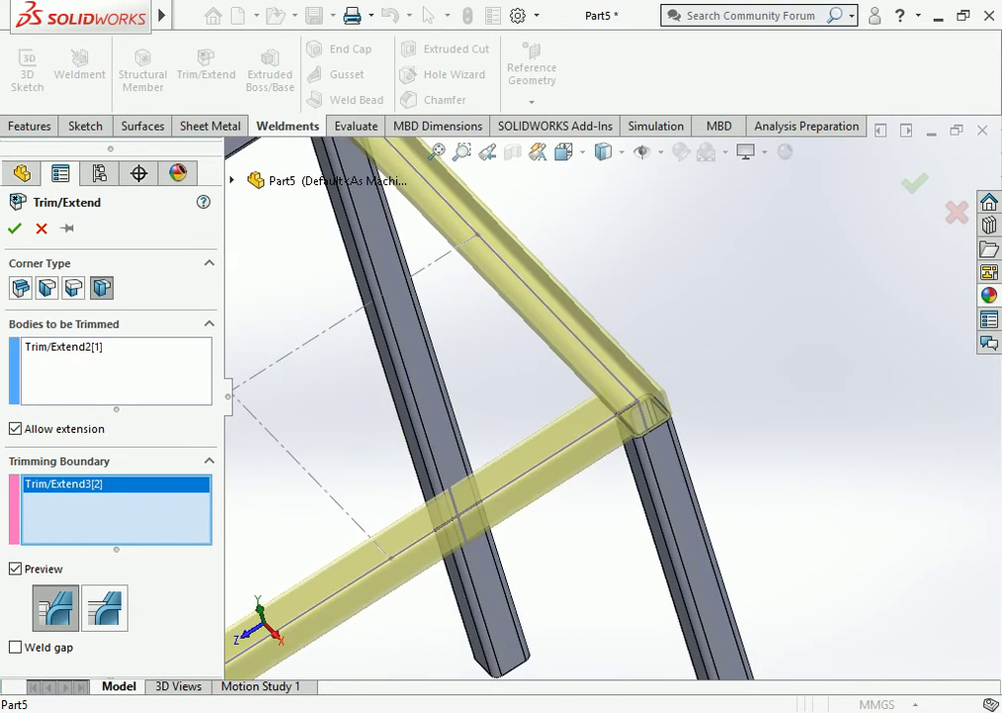
scroll(644, 416, "up", 3)
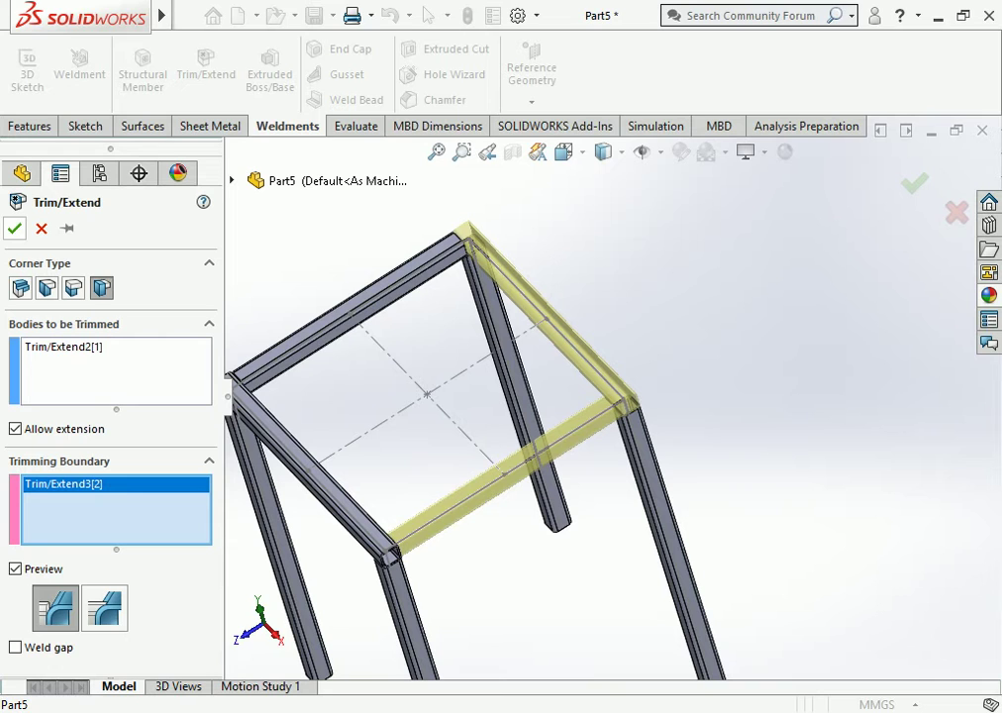
left_click(15, 228)
key("ctrl+7")
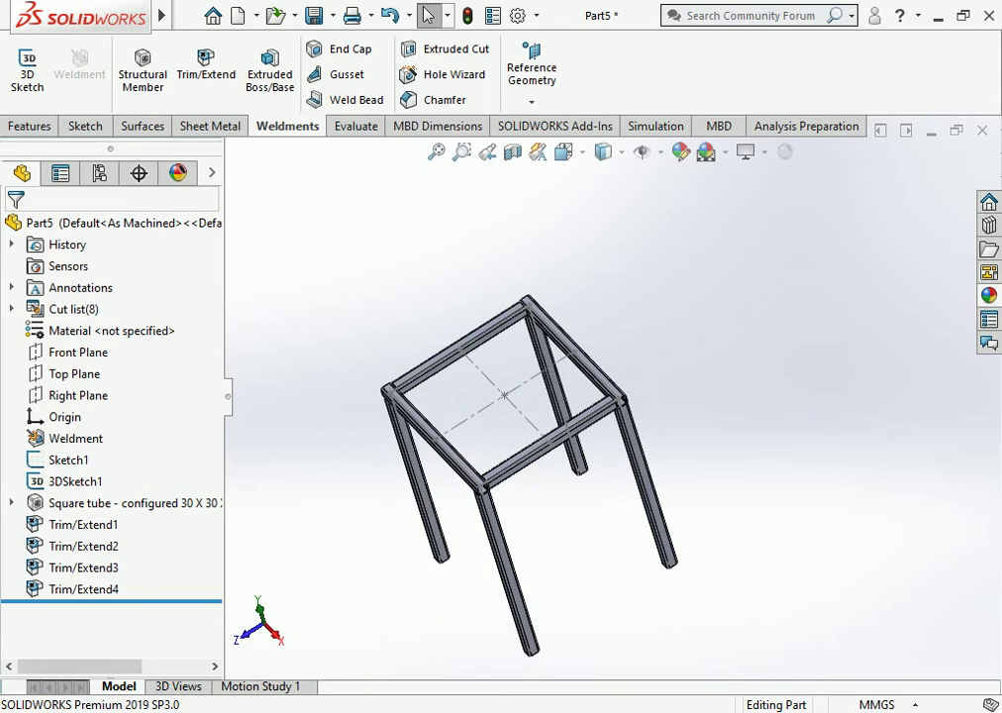
Step: Show the frame in Dimetric view and zoom in on the top rectangle
scroll(540, 425, "down", 1)
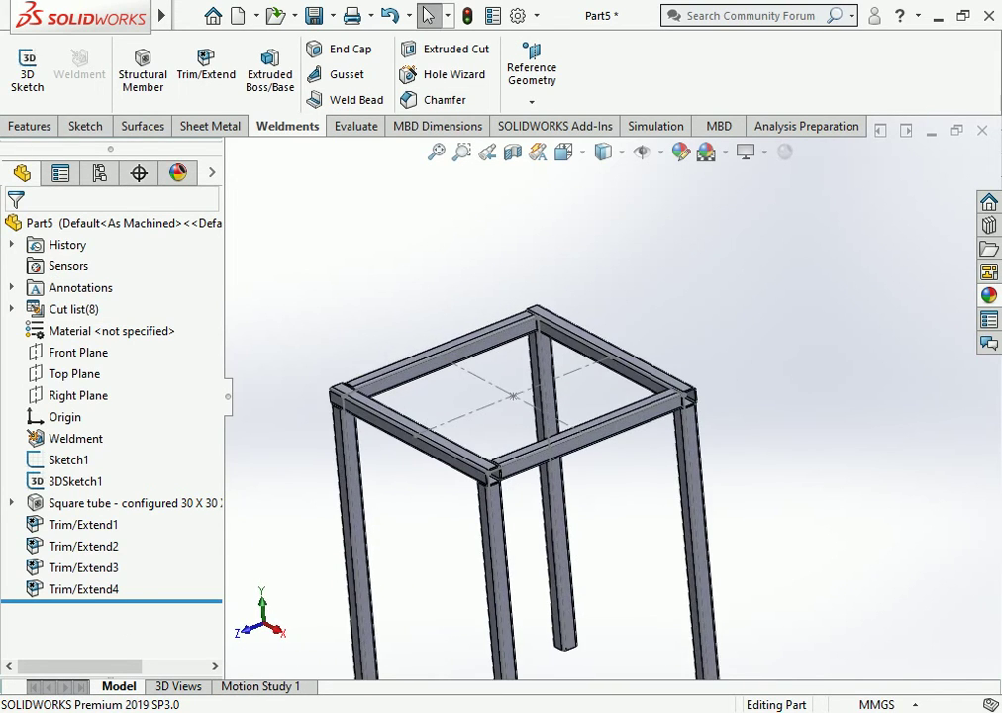
scroll(539, 425, "down", 2)
scroll(539, 426, "up", 2)
left_click(563, 151)
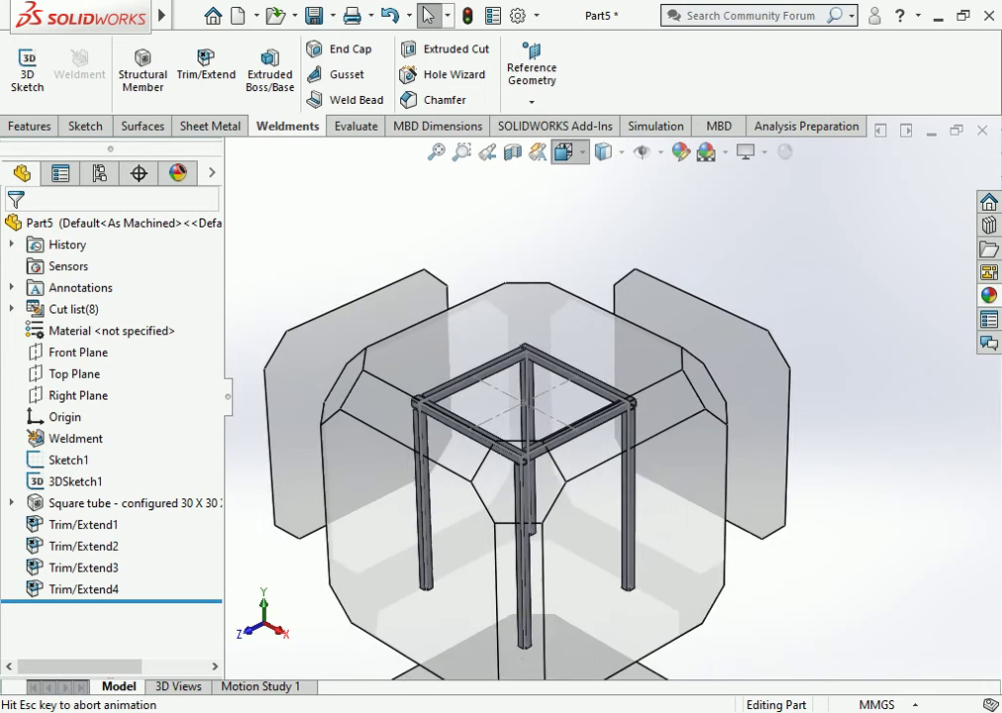
left_click(676, 206)
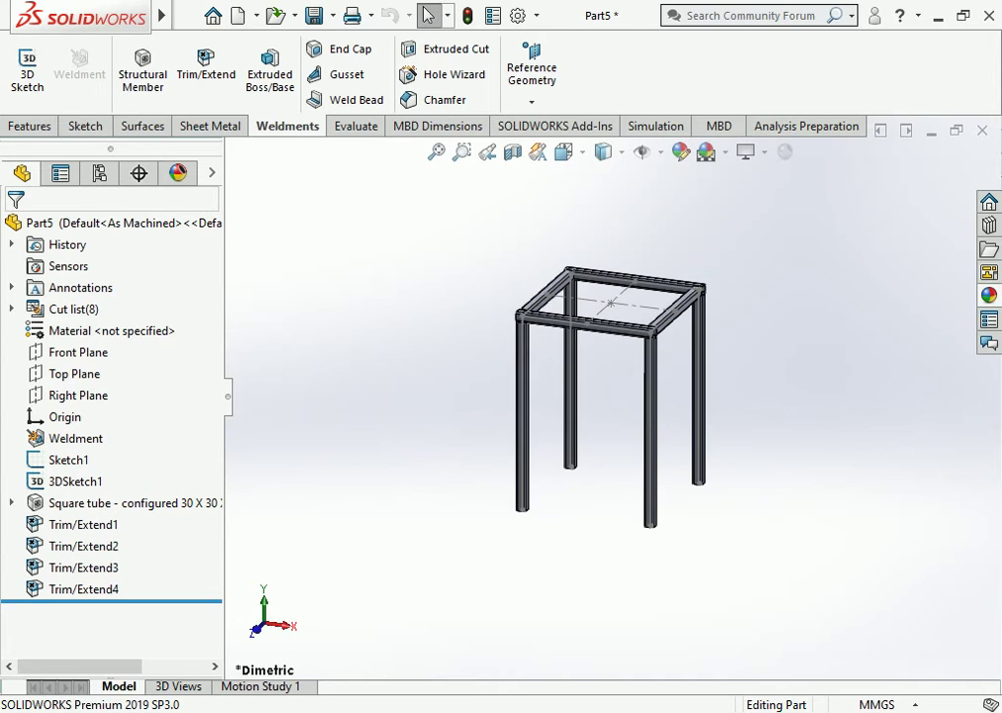
left_click(564, 151)
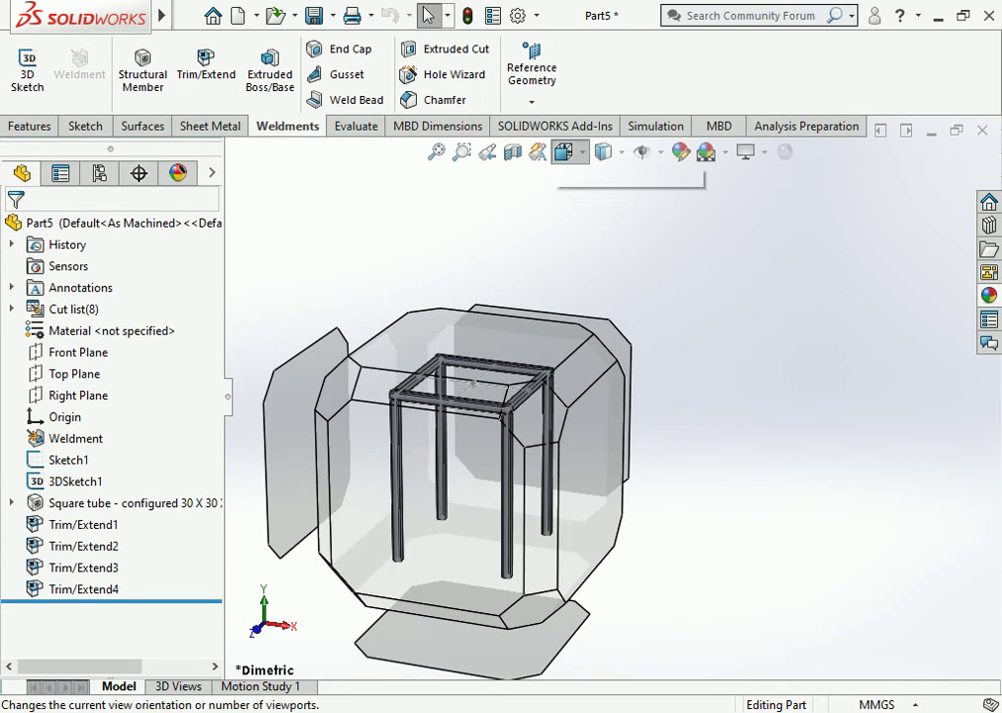
left_click(666, 178)
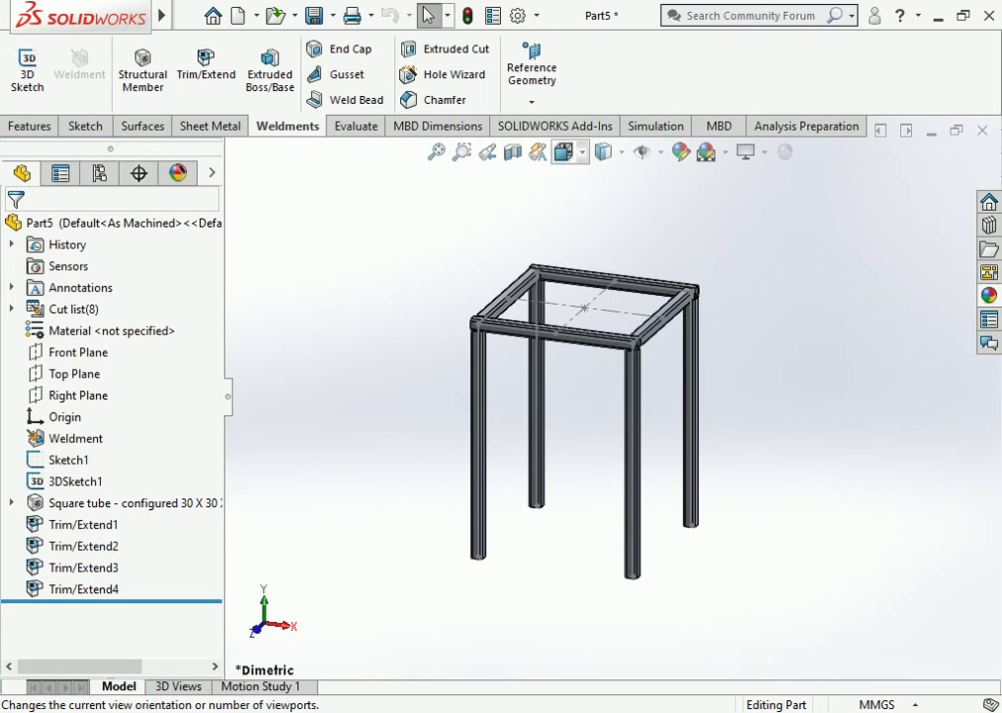
left_click(563, 152)
left_click(666, 176)
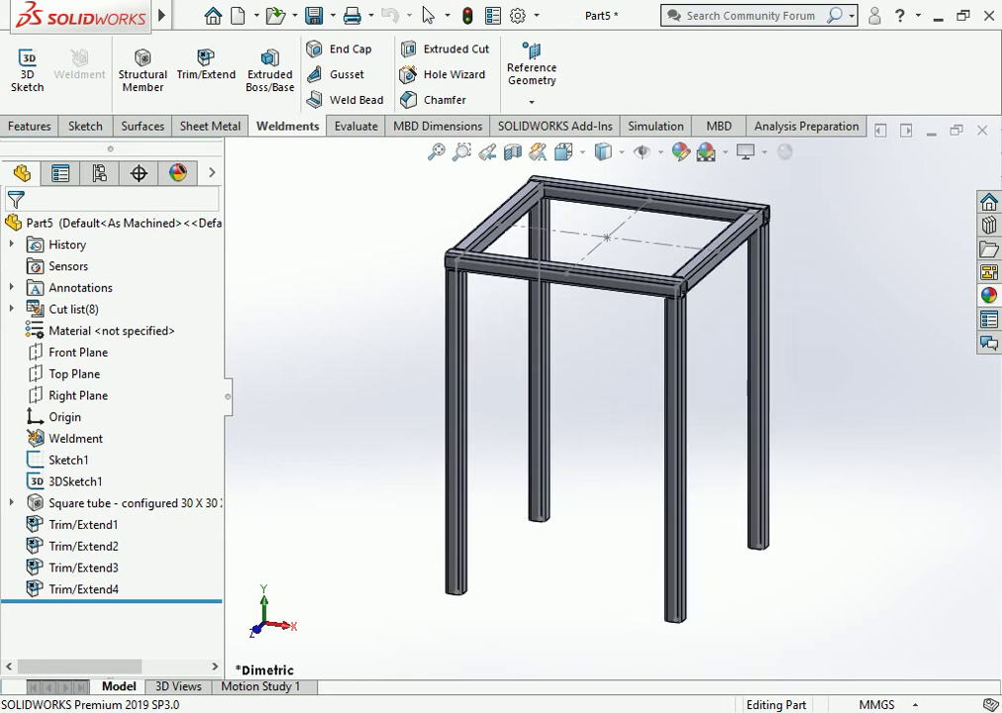
scroll(643, 297, "down", 1)
scroll(643, 297, "down", 2)
scroll(643, 297, "down", 2)
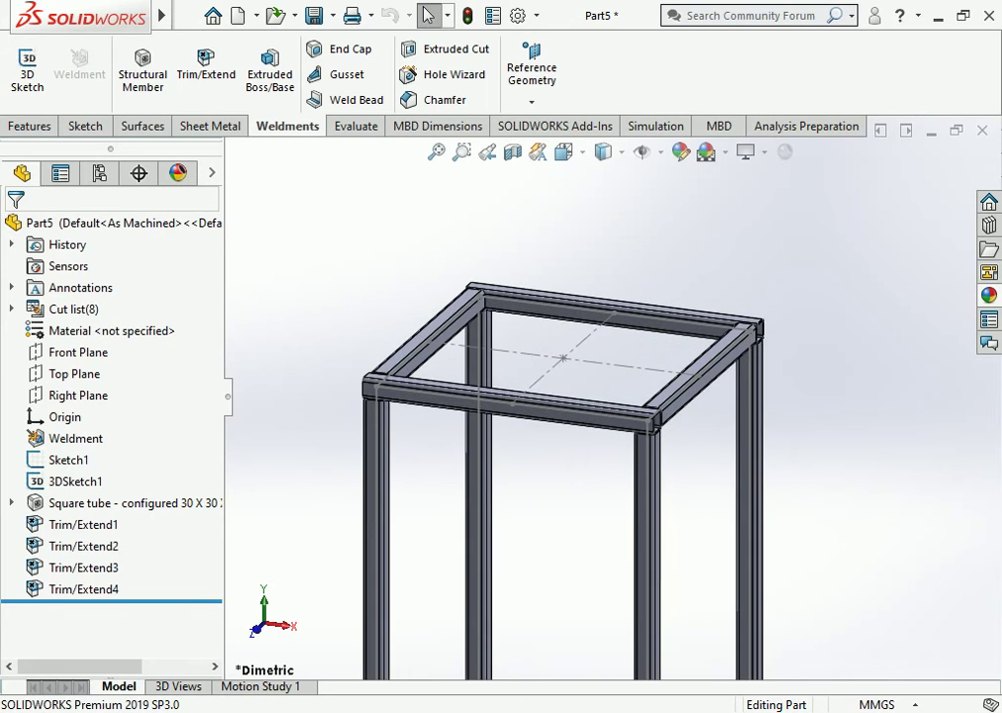
Step: Hide Sketch1 from its right-click menu
right_click(588, 354)
left_click(579, 358)
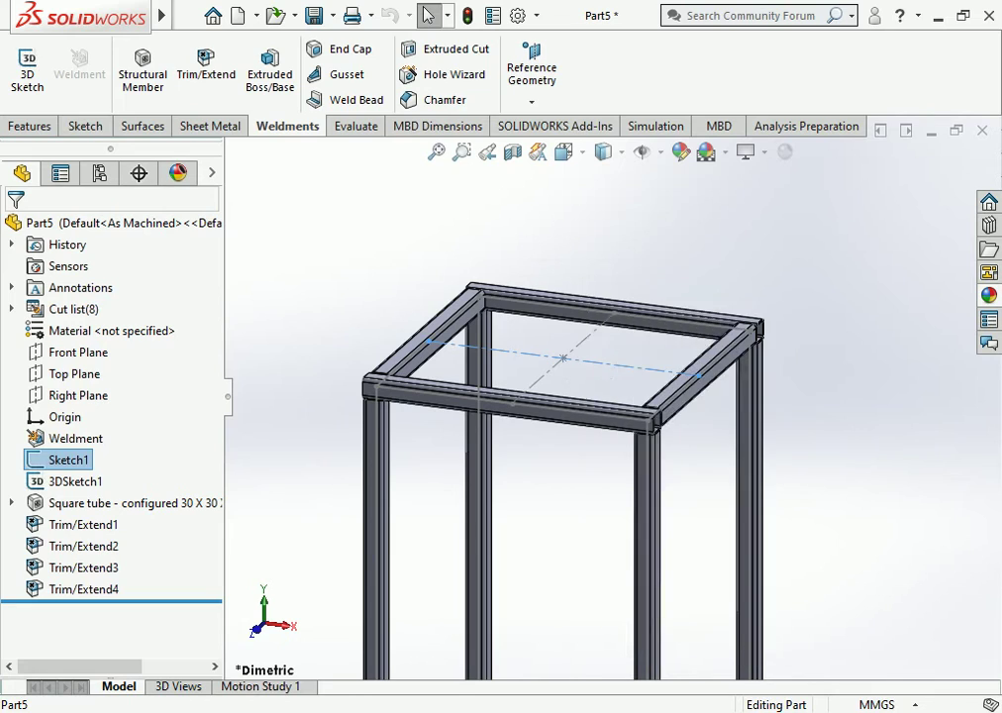
right_click(579, 358)
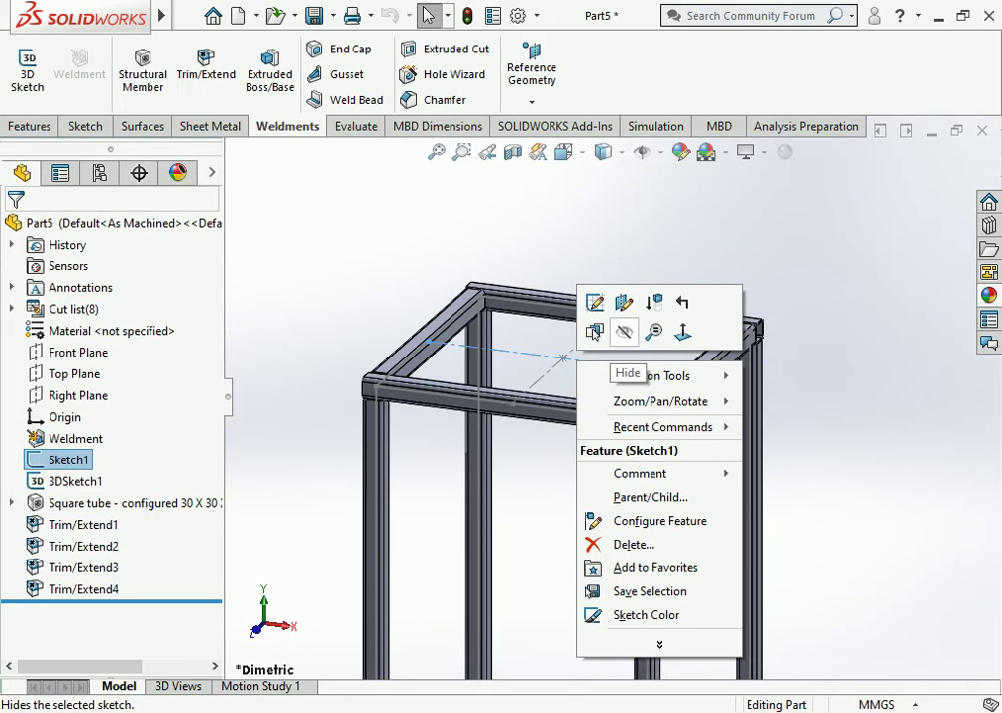
key("Escape")
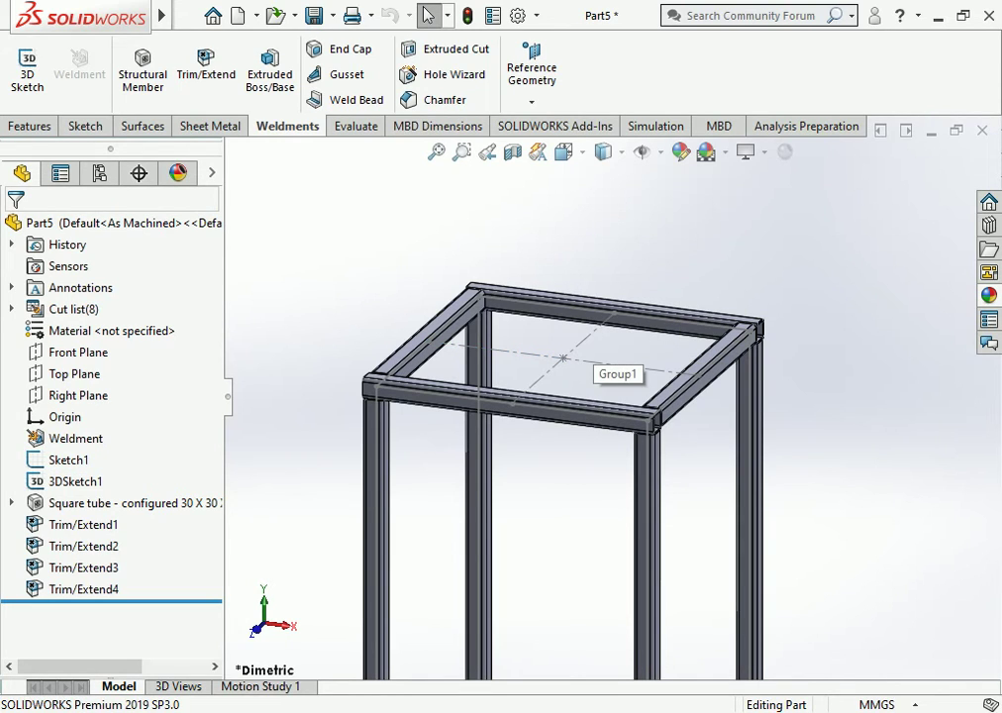
left_click(587, 343)
right_click(587, 343)
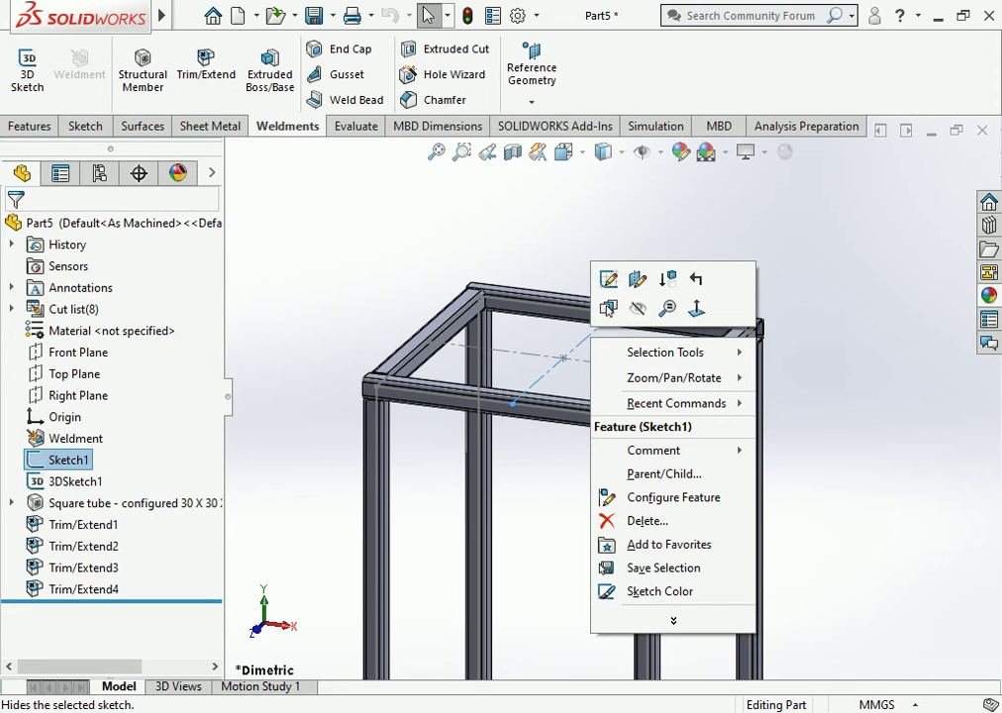
left_click(636, 308)
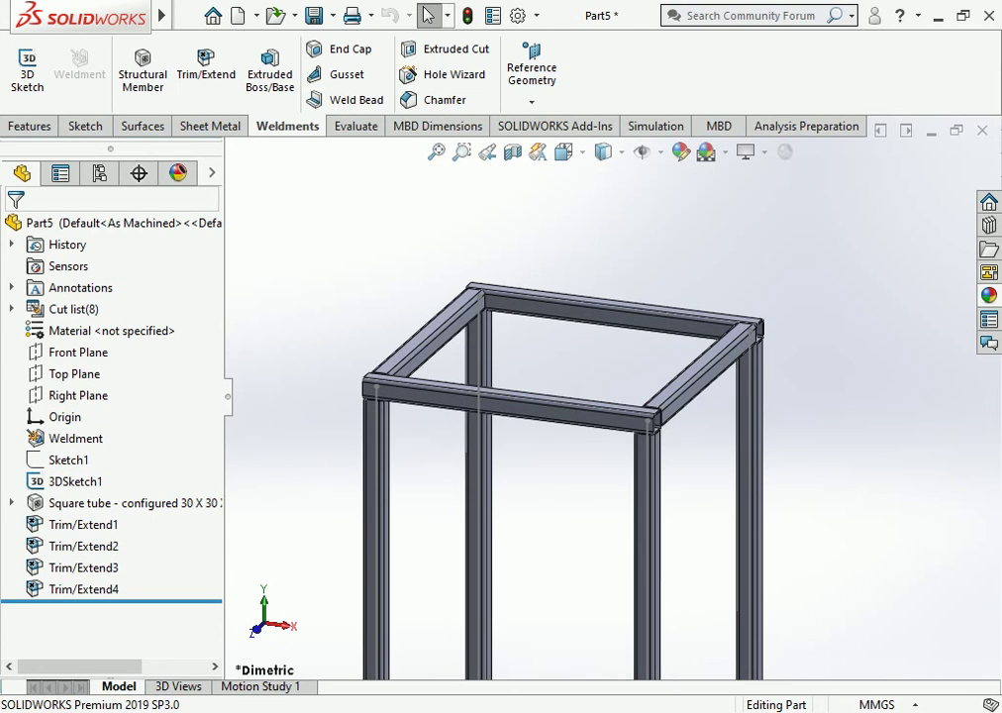
Step: Hide 3DSketch1 and reapply the Dimetric view of the frame
left_click(377, 406)
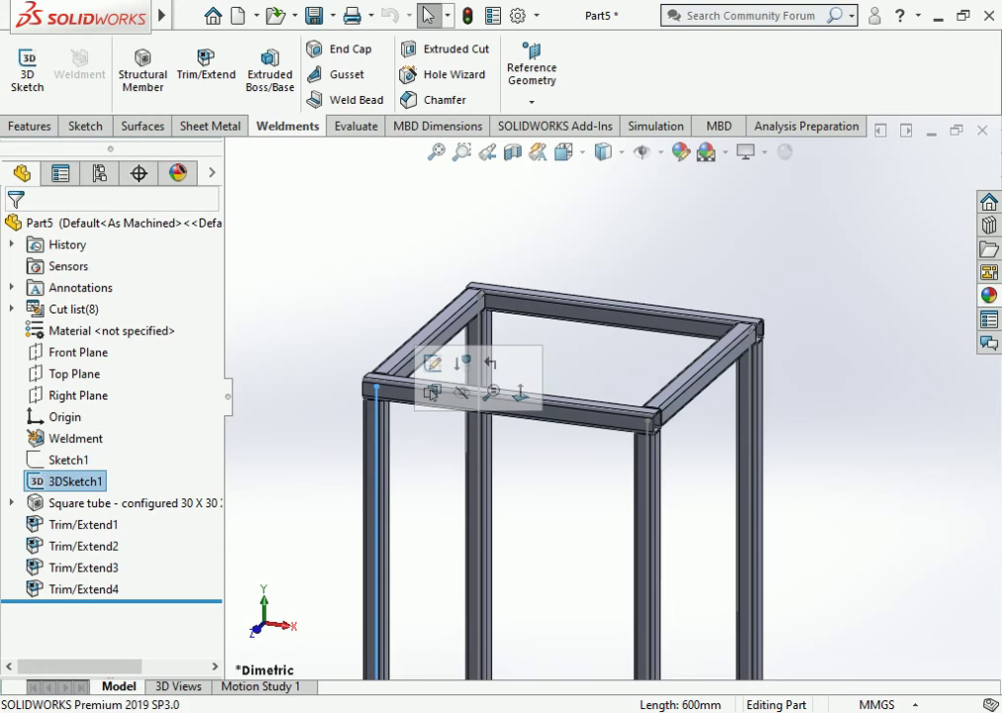
left_click(461, 393)
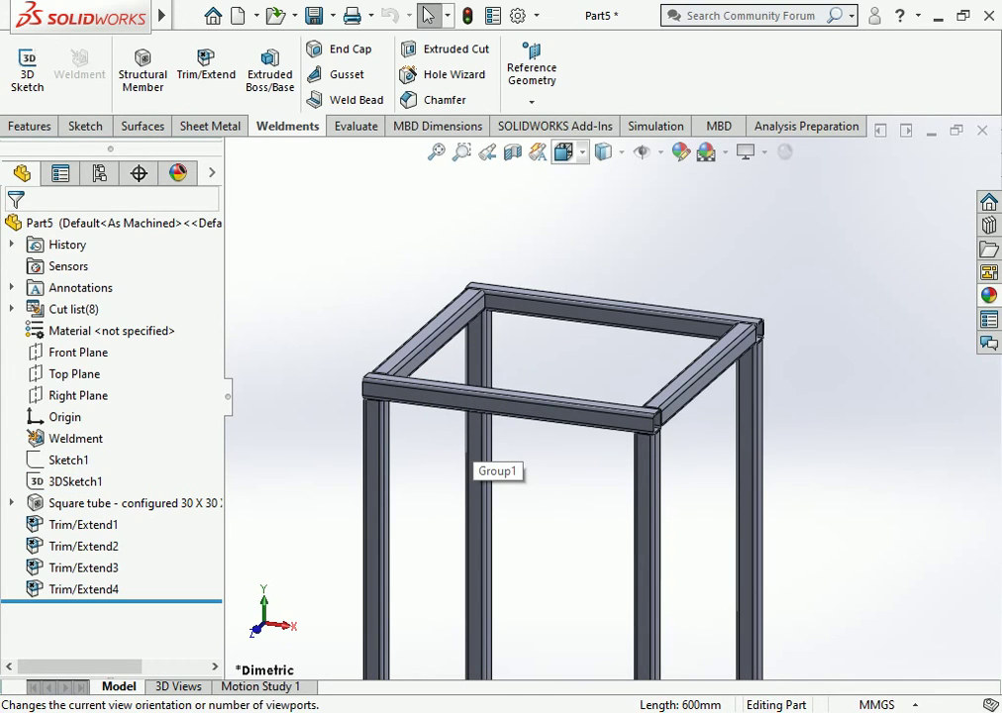
left_click(563, 151)
left_click(563, 152)
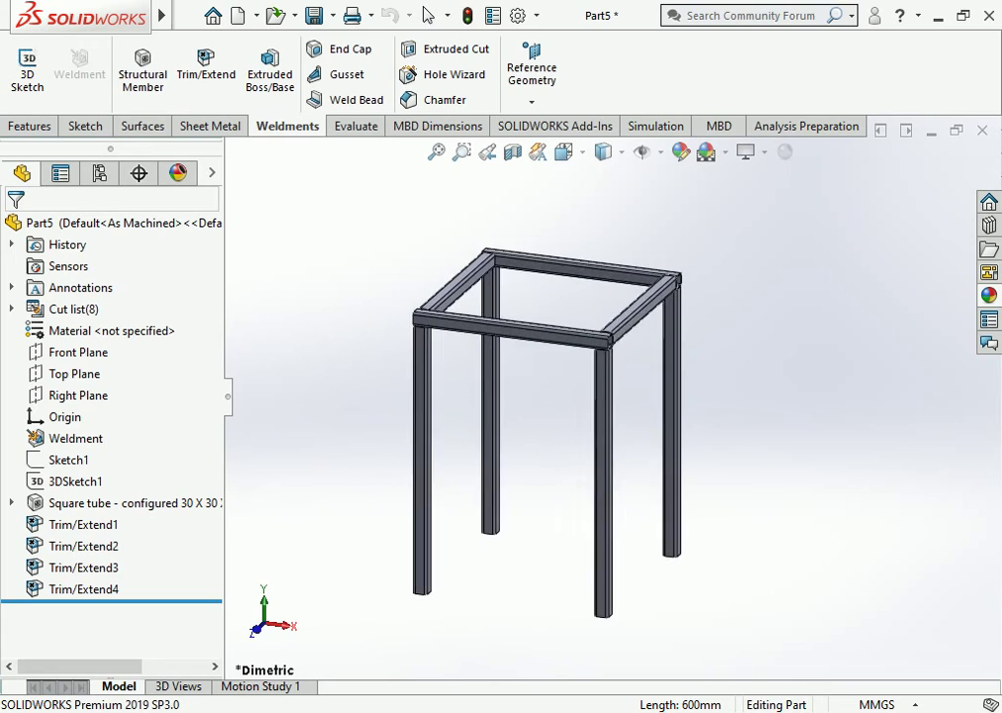
scroll(555, 415, "up", 1)
scroll(554, 415, "down", 3)
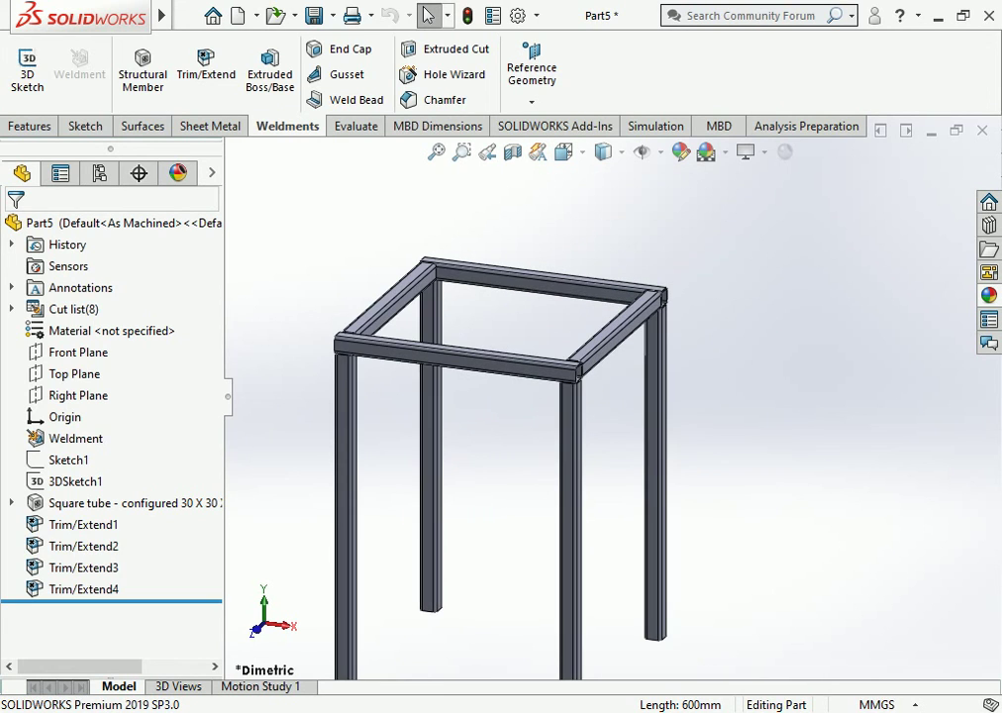
scroll(465, 415, "up", 2)
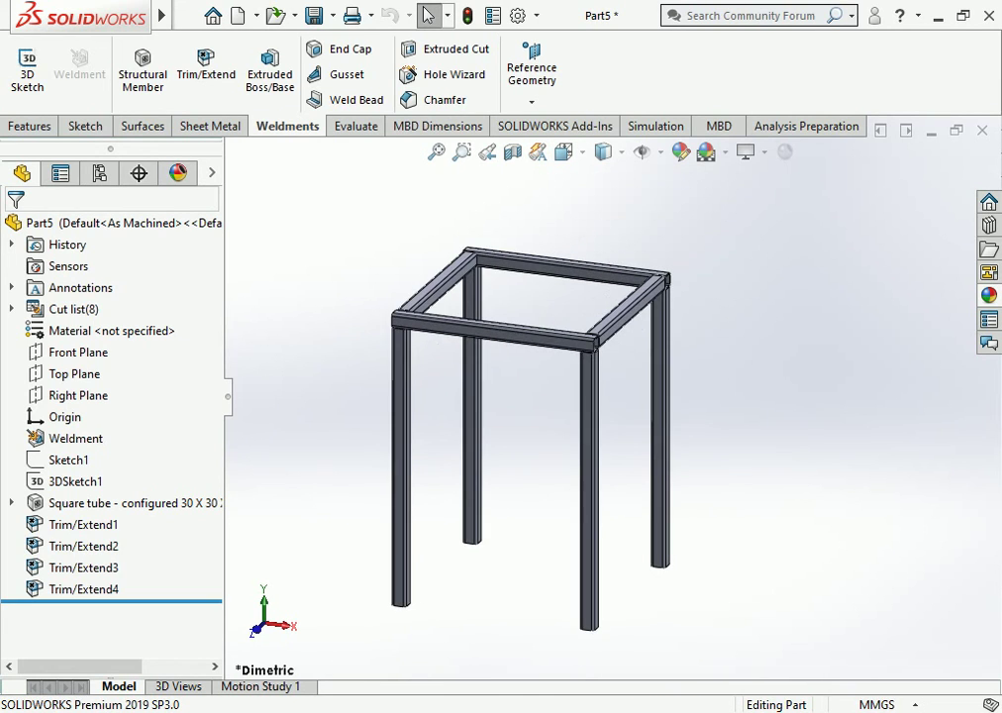
Step: Colour the whole frame green, RGB 23, 255, 169, via Edit Appearance
left_click(680, 151)
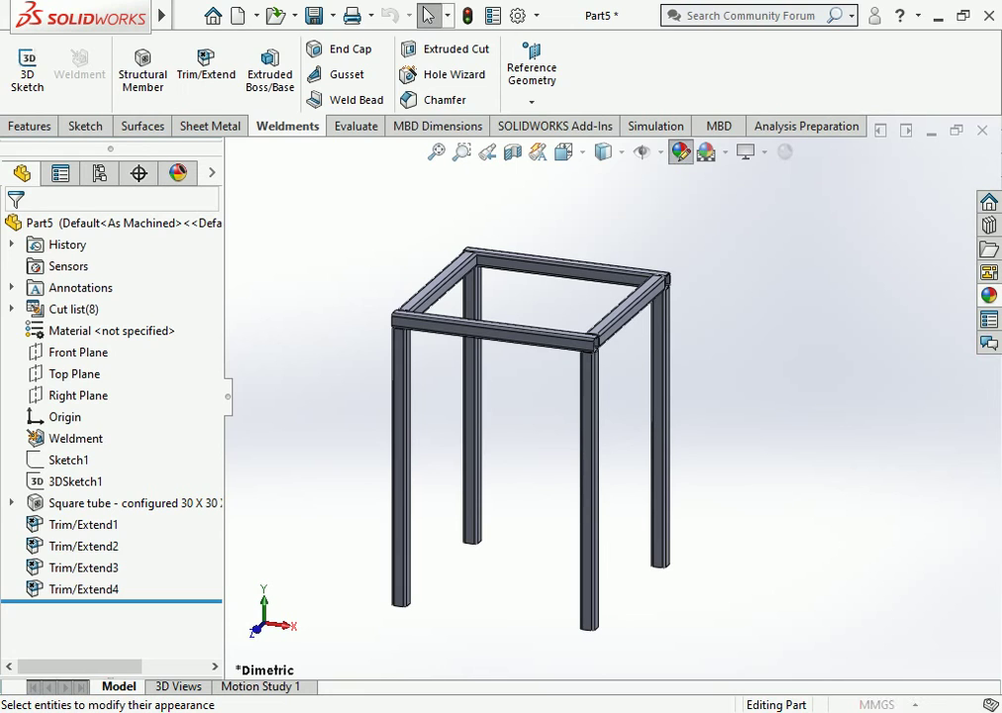
scroll(137, 477, "down", 3)
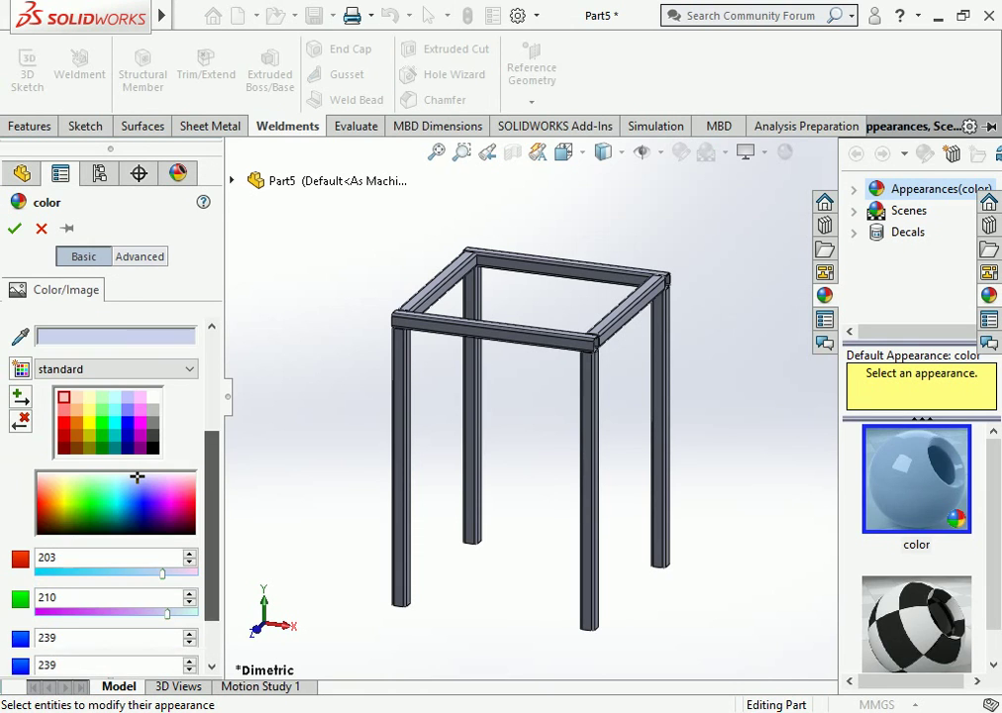
left_click(106, 501)
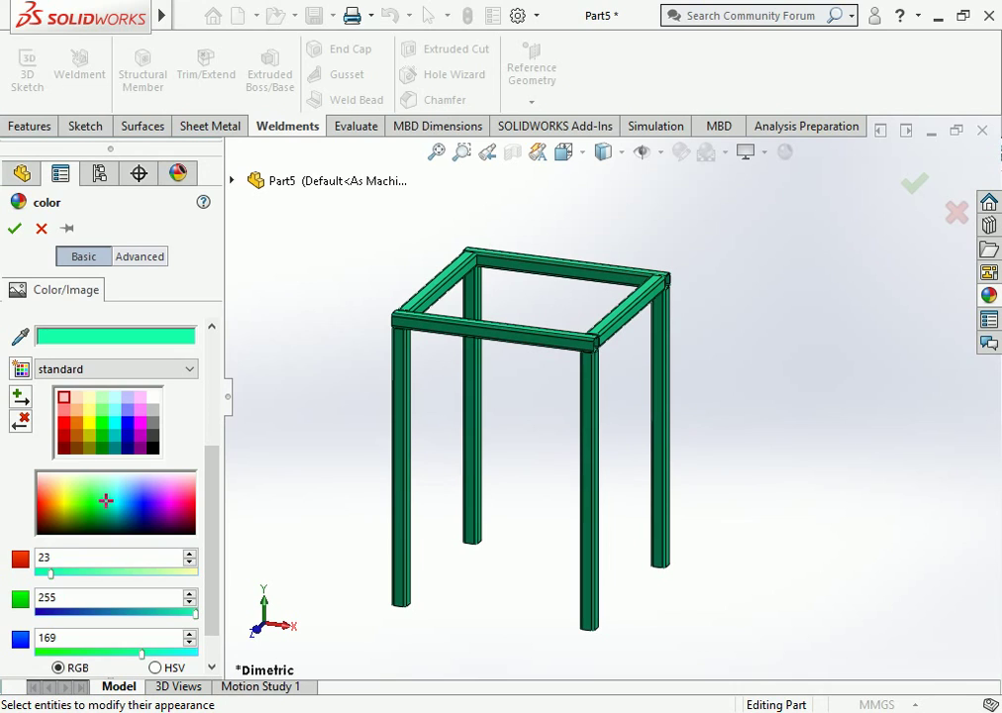
left_click(14, 227)
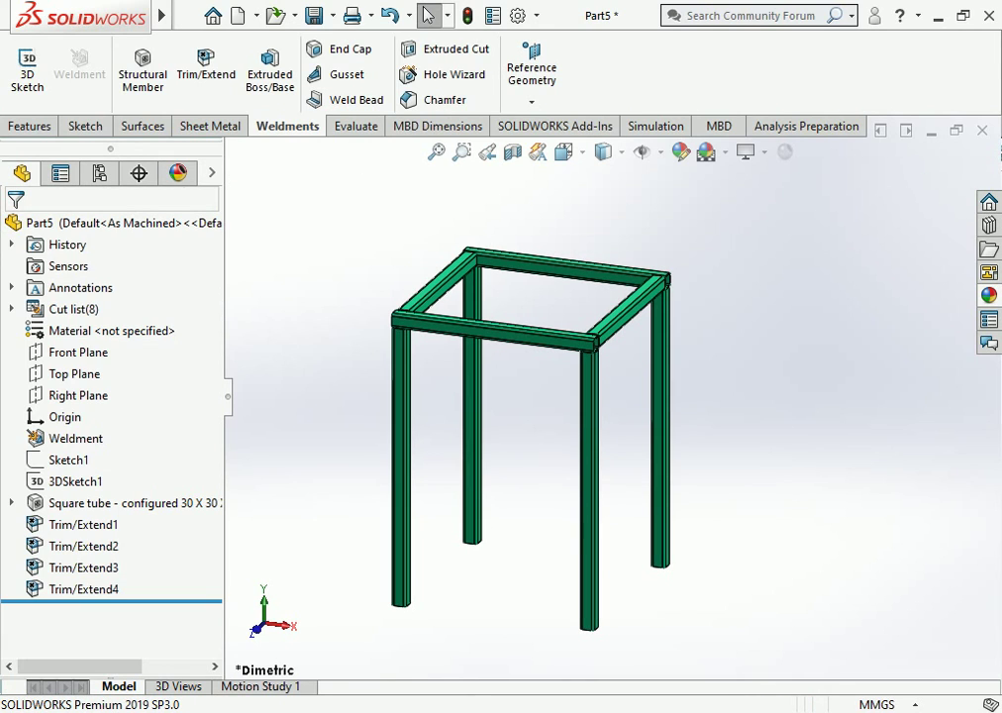